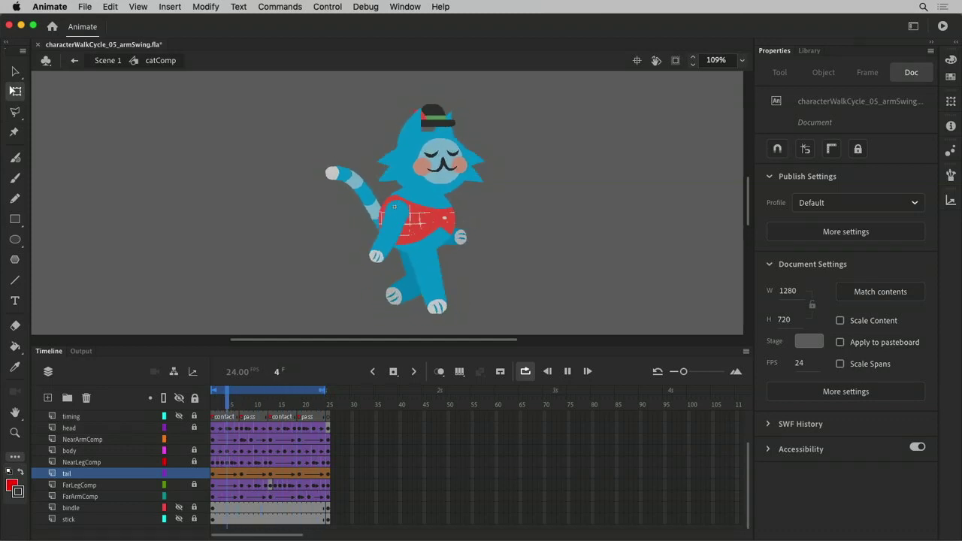
- Save the current file, and save a new version in the same folder as characterWalkCycle_05_tailSwing.fla
key("super+s")
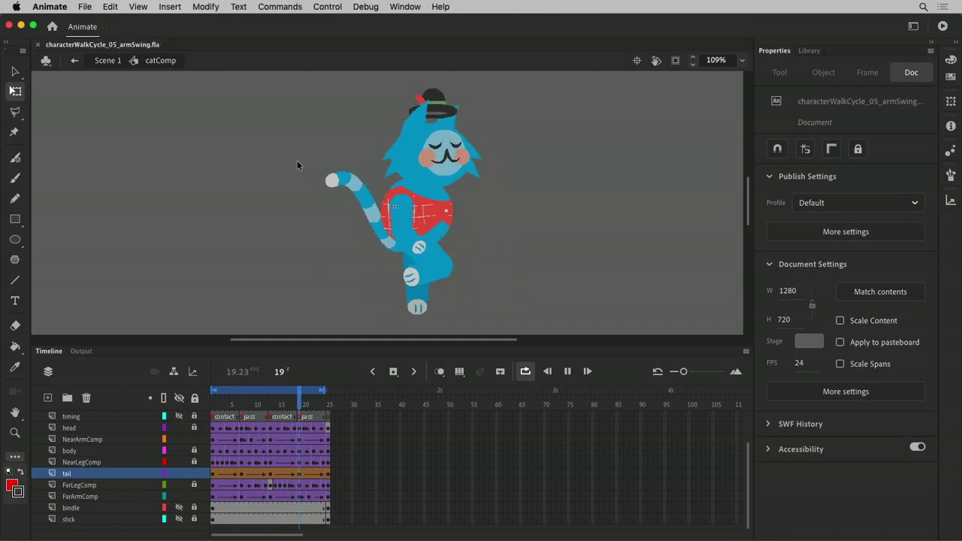
key("super+shift+s")
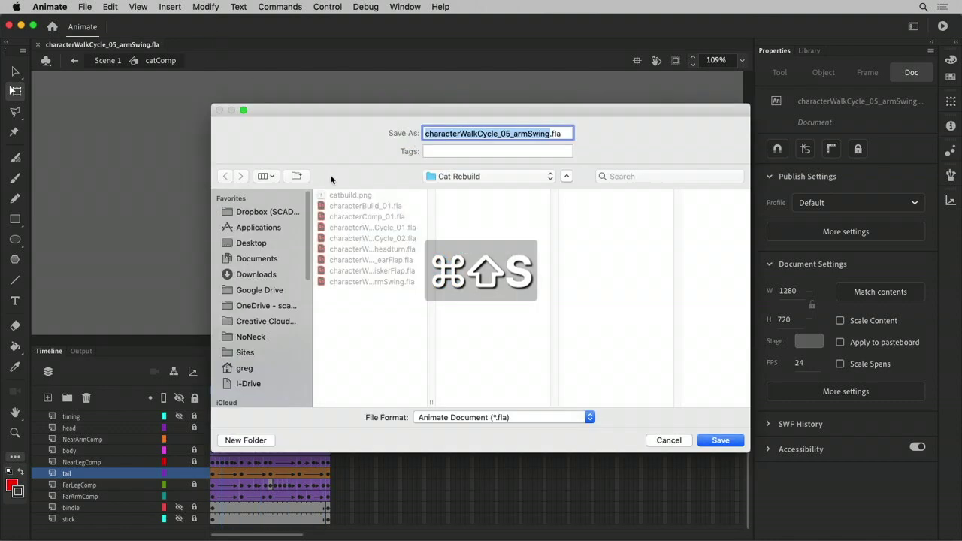
left_click_drag(513, 134, 523, 134)
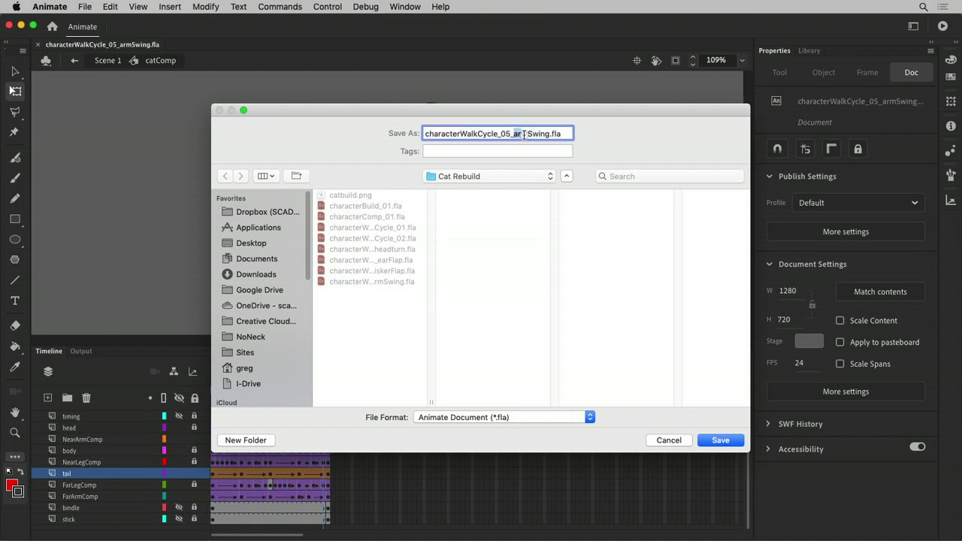
type("tail")
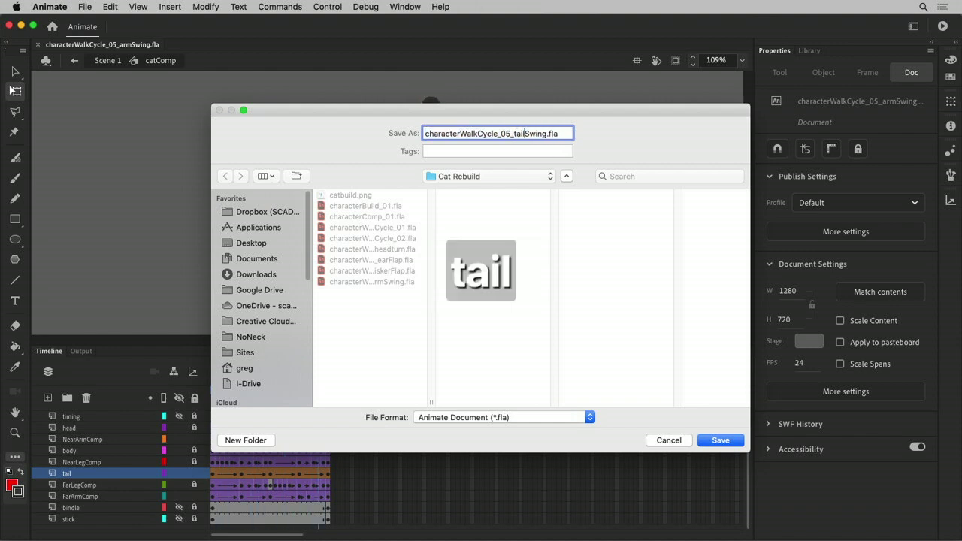
key("Return")
key("Return")
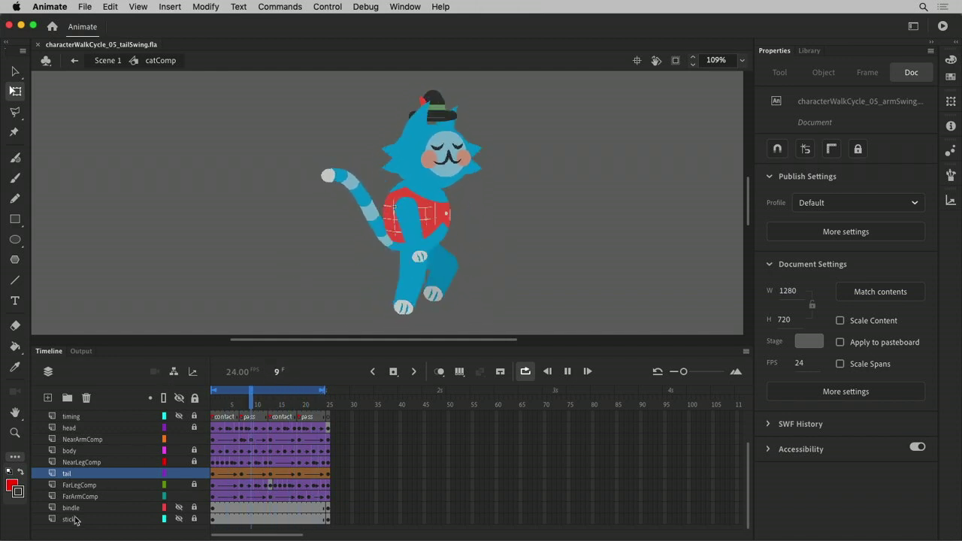
- Show the stick and bindle layers and move the bindle layer directly above the tail layer
left_click_drag(179, 518, 179, 507)
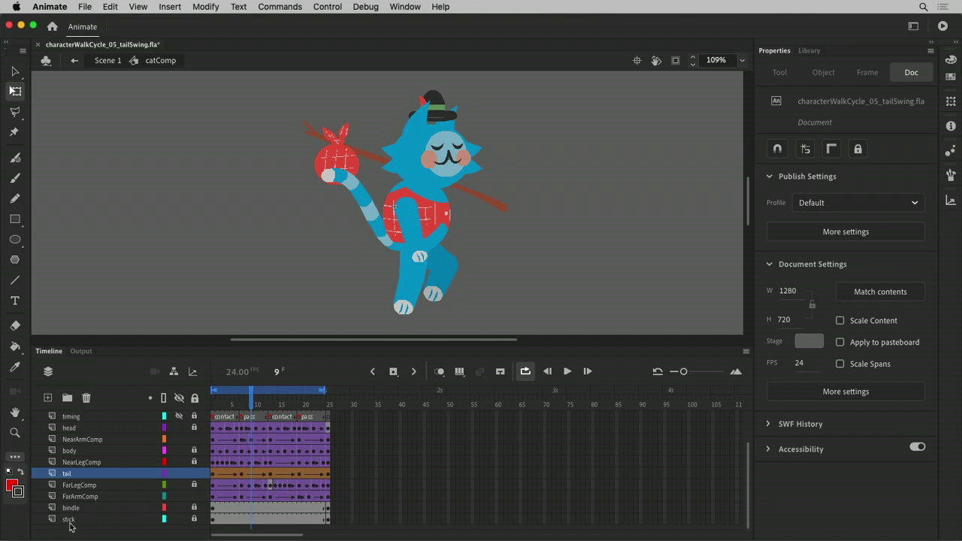
left_click_drag(72, 510, 81, 473)
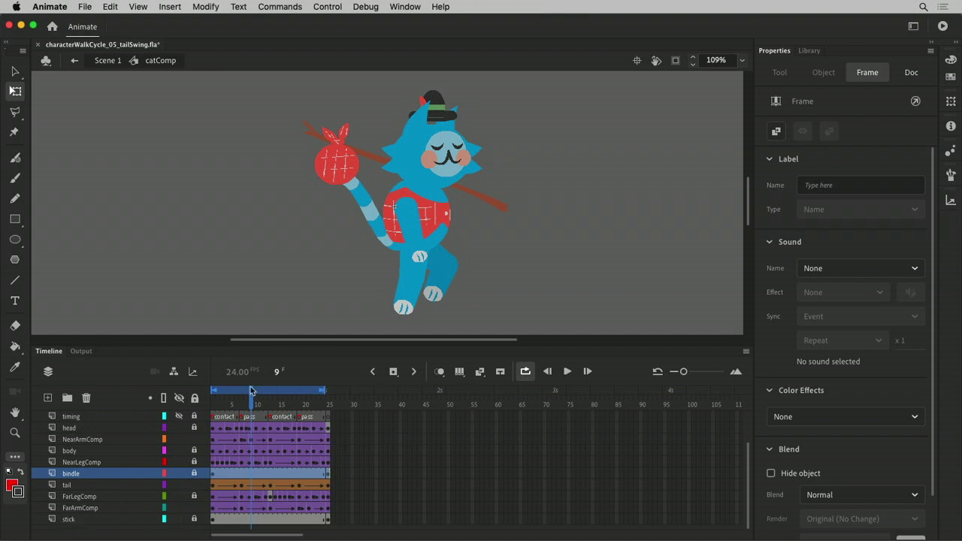
left_click_drag(252, 392, 165, 418)
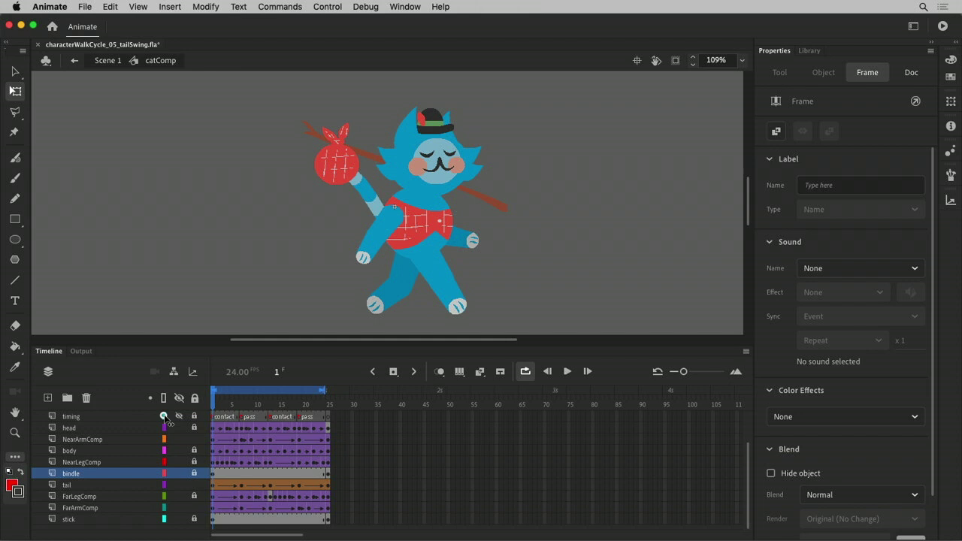
left_click(567, 278)
left_click(453, 248)
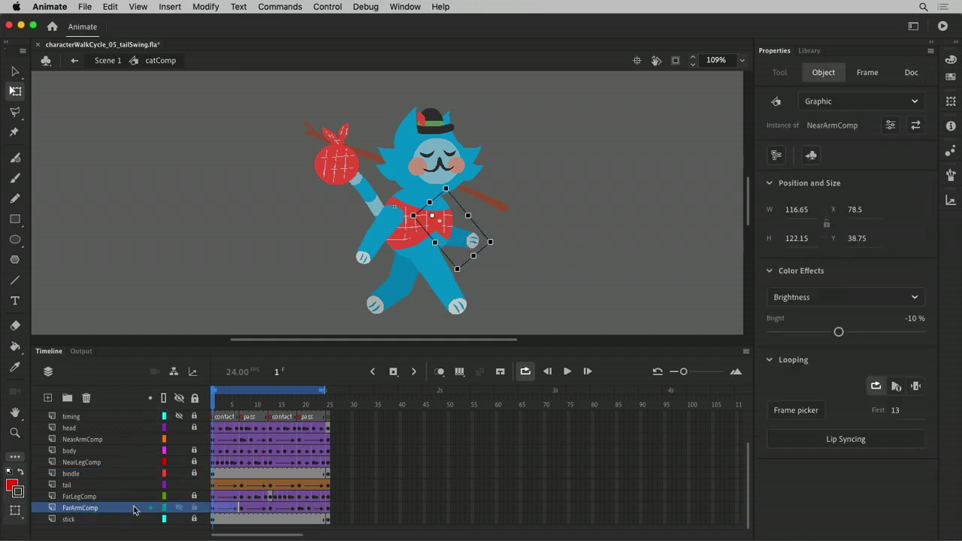
left_click(350, 506)
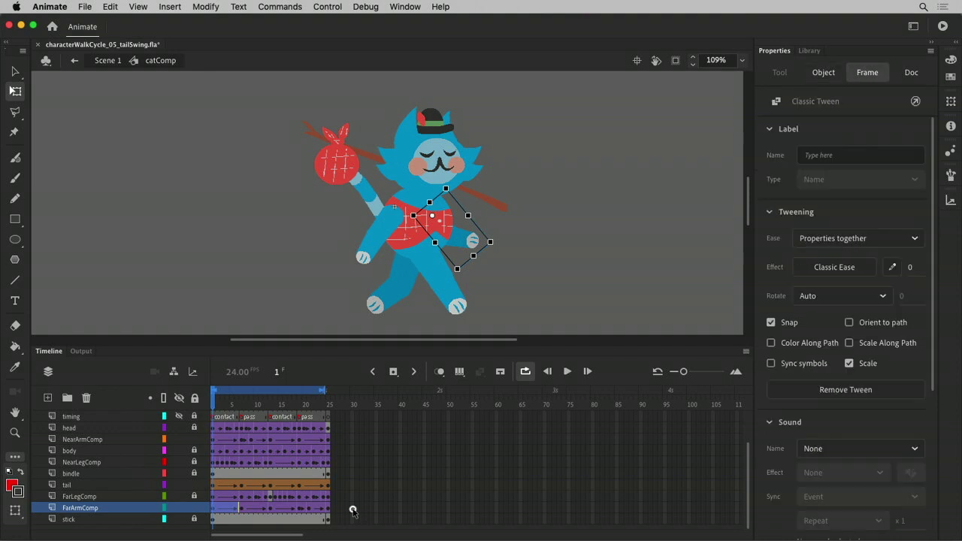
left_click(214, 508)
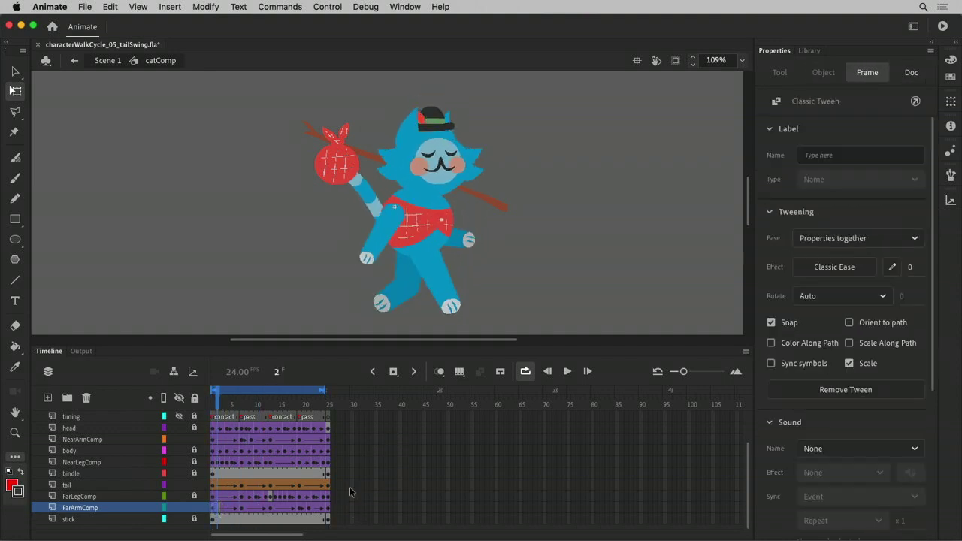
left_click(350, 492)
left_click(216, 509)
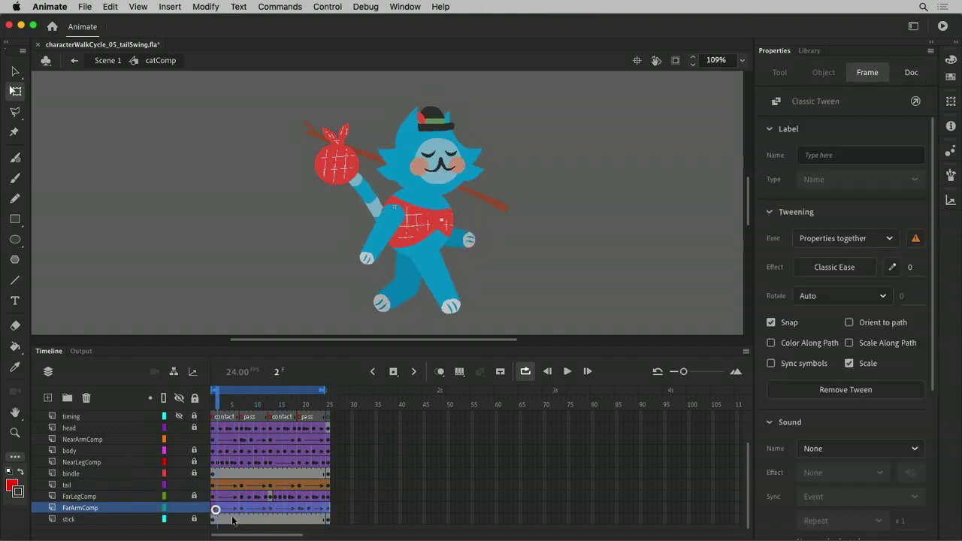
key("shift+F6")
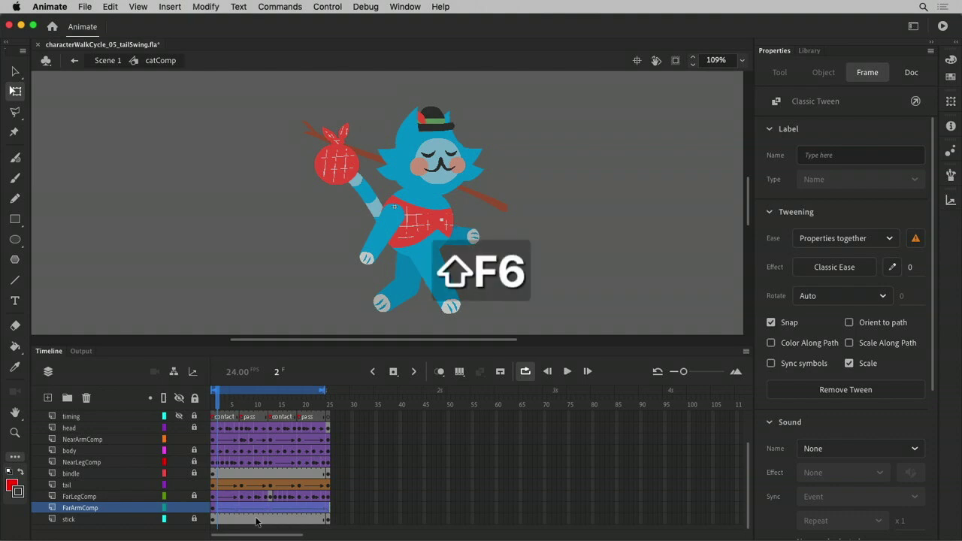
right_click(256, 520)
key("super+z")
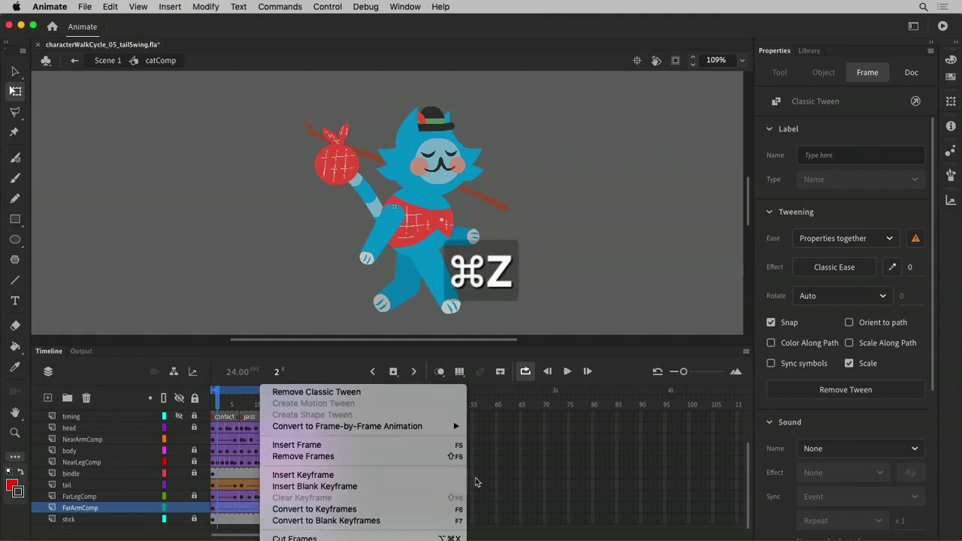
left_click(558, 461)
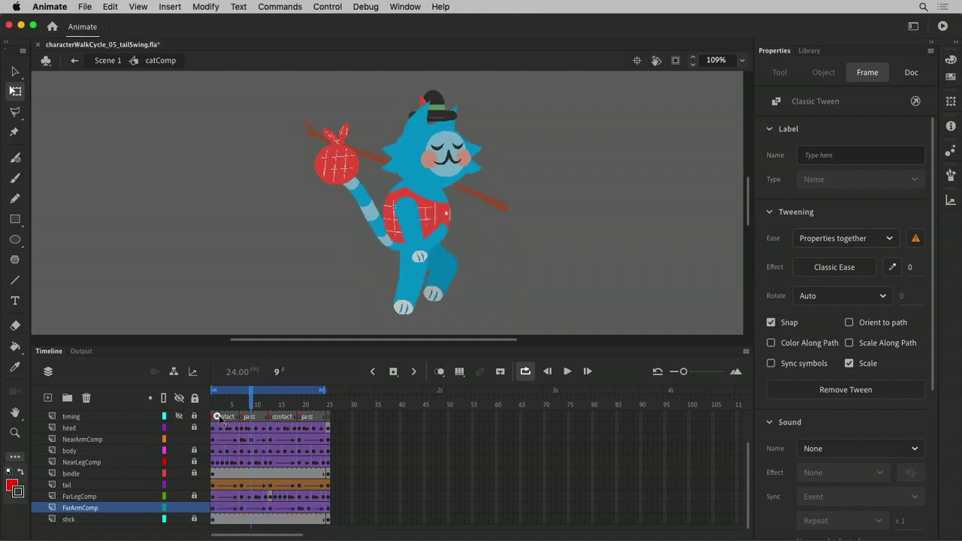
- Remove the classic tween from the first FarArmComp span and clear that layer's keyframes from frame 7 through frame 25
left_click(192, 417)
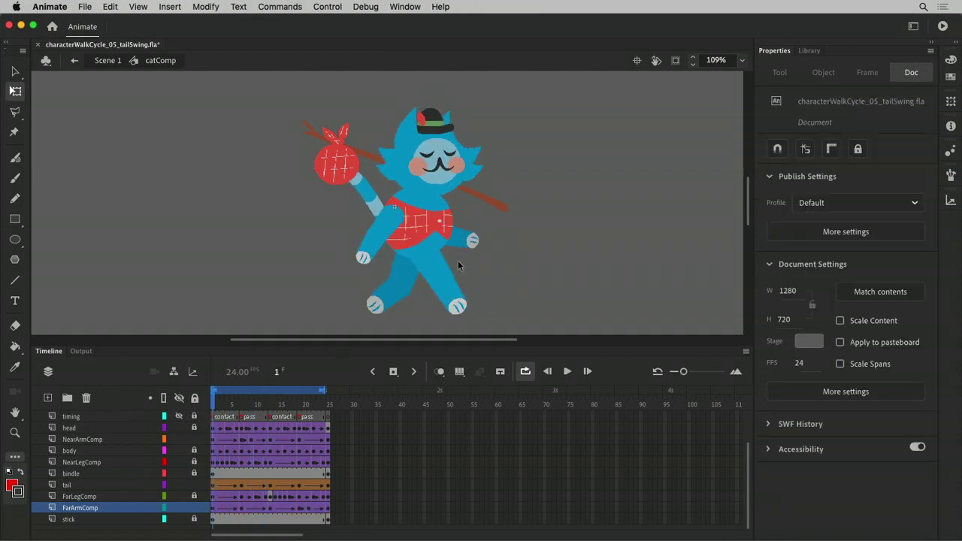
left_click_drag(219, 404, 201, 457)
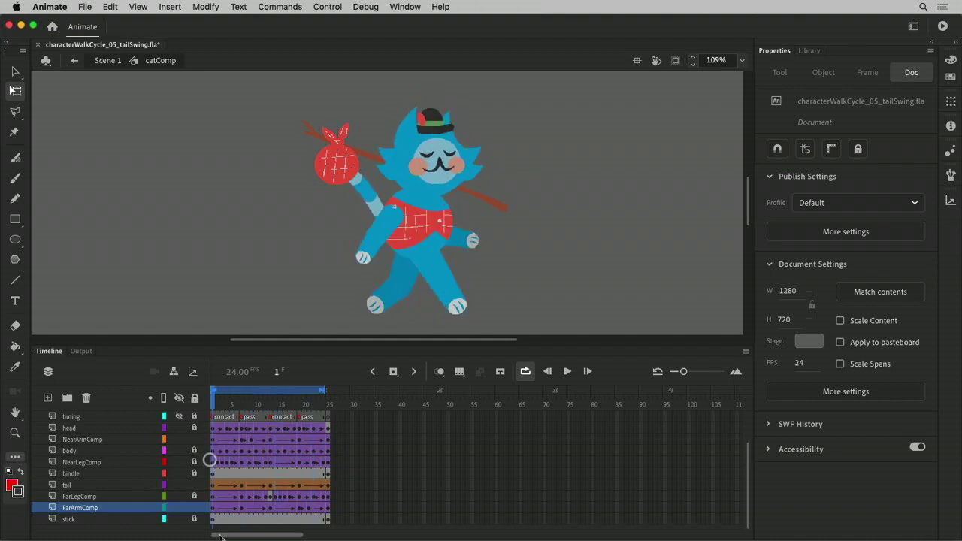
right_click(222, 509)
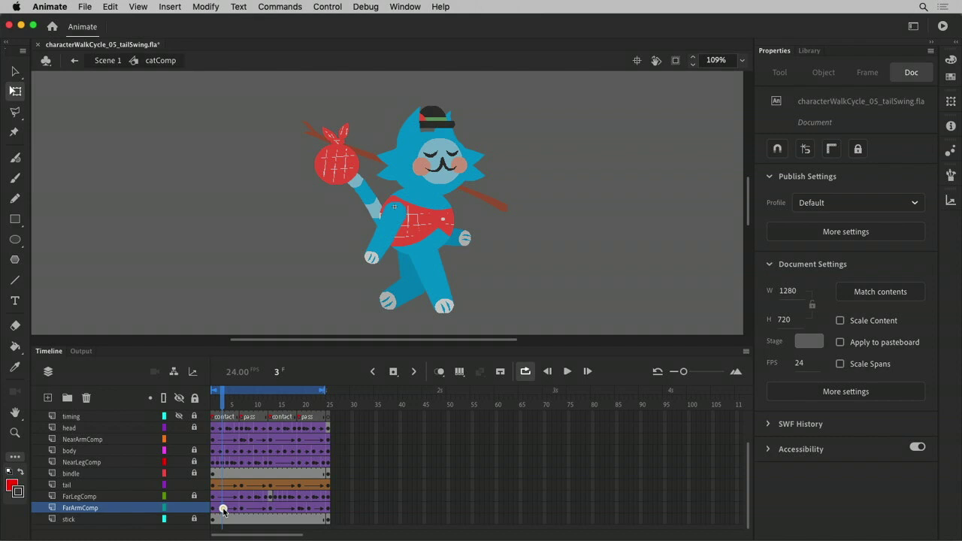
left_click(313, 391)
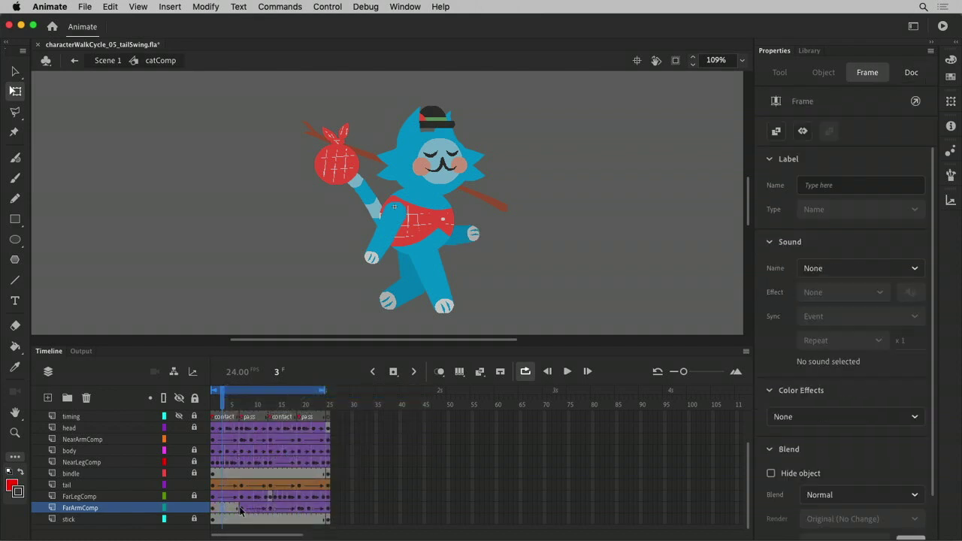
left_click_drag(240, 510, 328, 514)
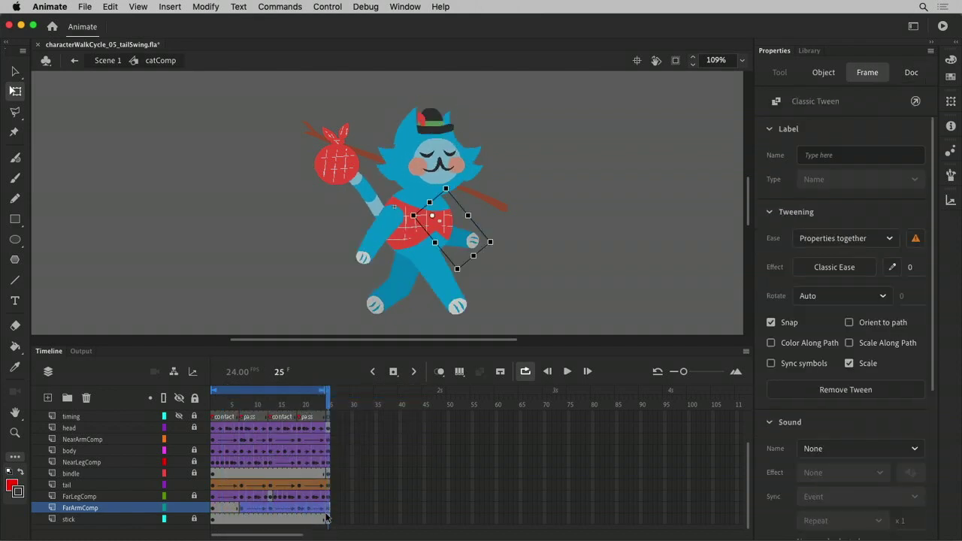
key("shift+F6")
- At frame 4, use the Frame Picker to set the far arm's graphic to frame 16
left_click(227, 508)
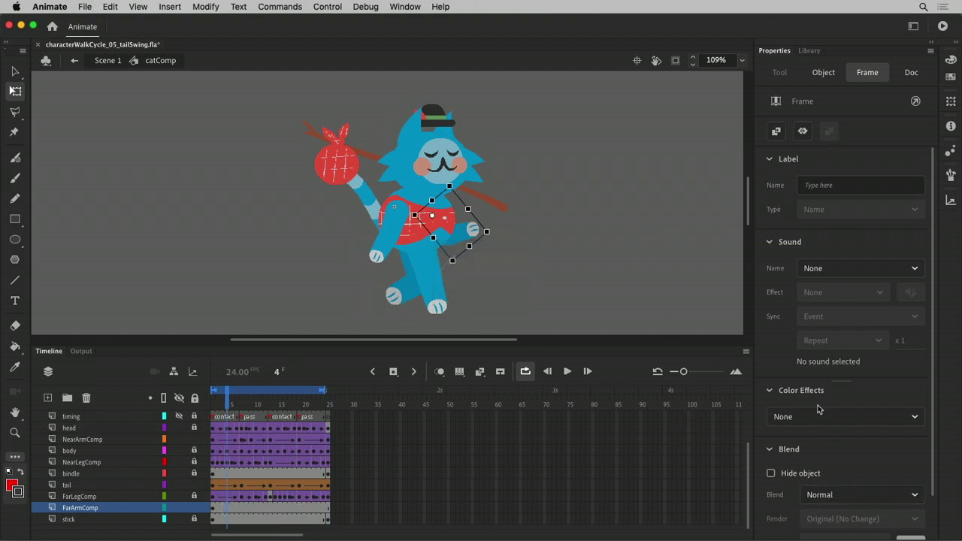
left_click(477, 238)
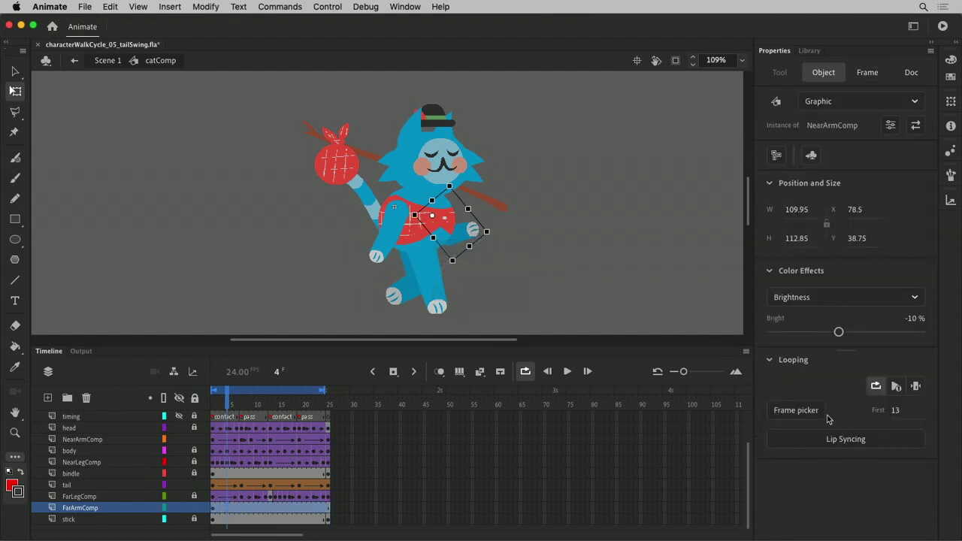
left_click(795, 410)
left_click_drag(568, 304, 569, 411)
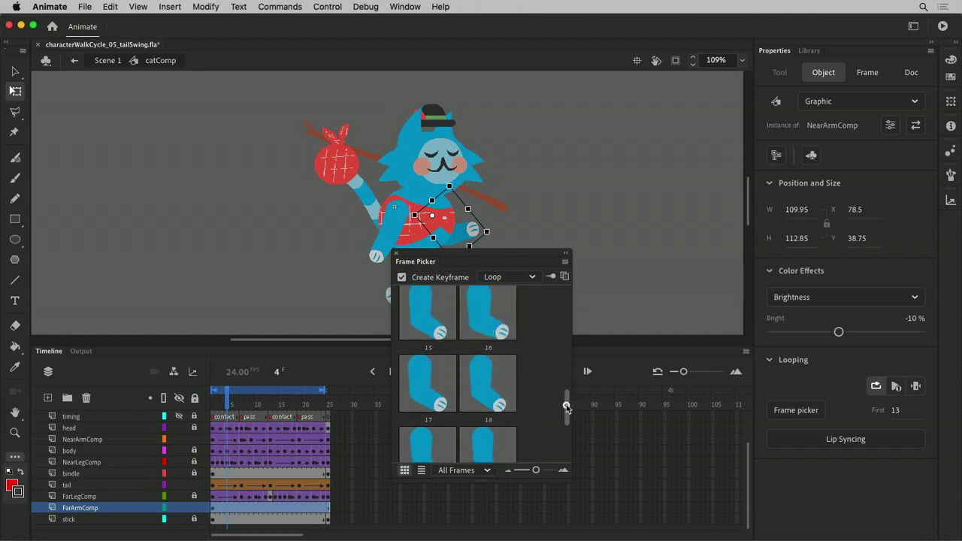
left_click_drag(567, 406, 565, 387)
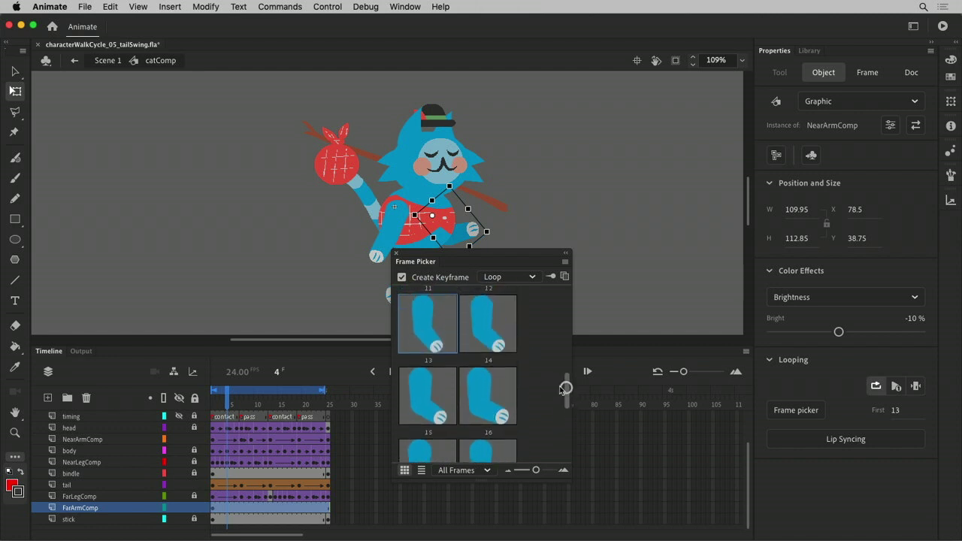
left_click(497, 398)
left_click(398, 257)
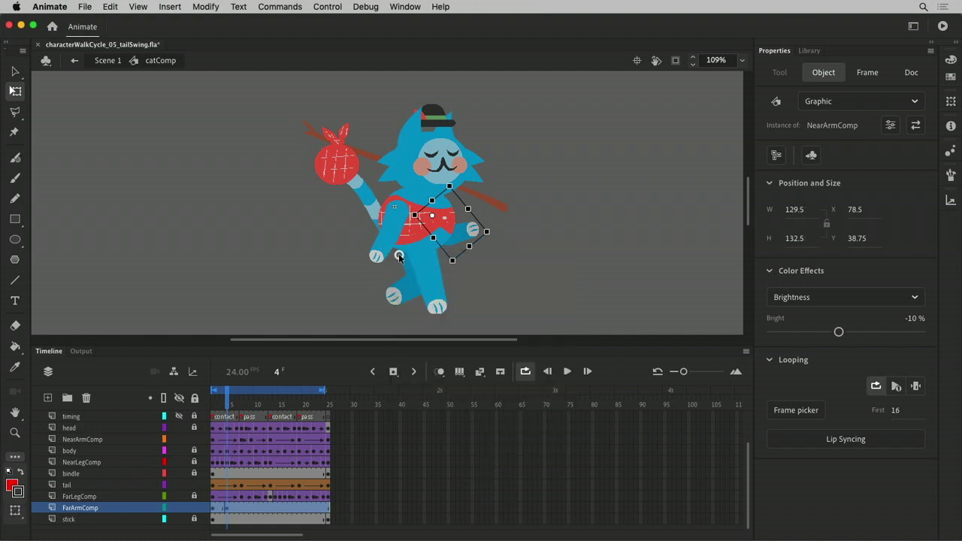
- Move the frame 4 FarArmComp keyframe to frame 1 and reposition the bent far arm so its paw holds the stick
left_click(226, 510)
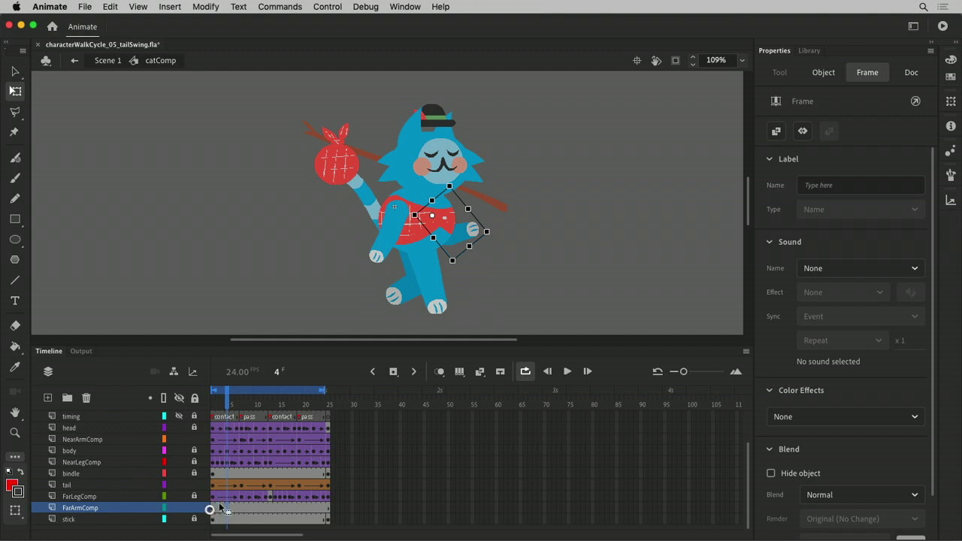
left_click(213, 509)
left_click_drag(493, 239, 481, 217)
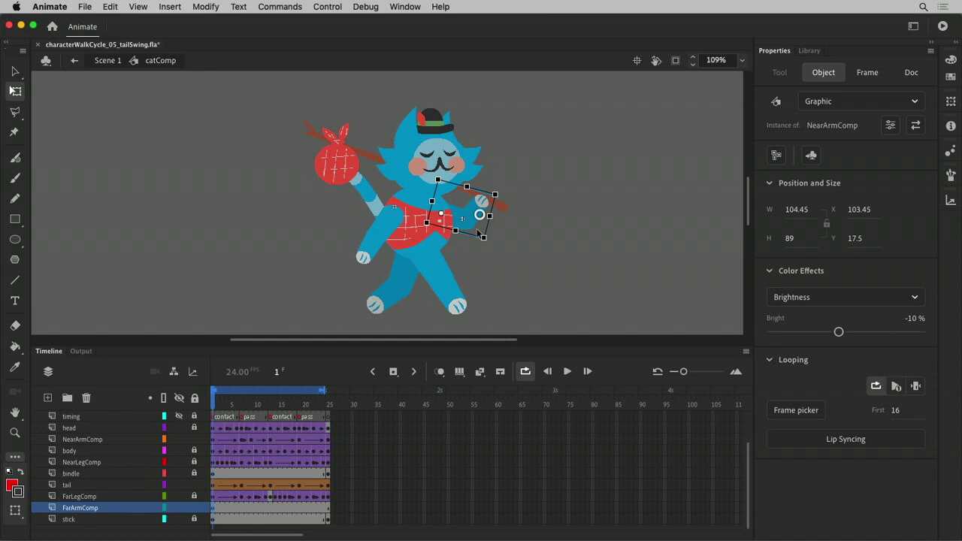
- Set the far arm's looping to play a single frame and scrub the timeline to check the pose
left_click_drag(209, 392, 348, 419)
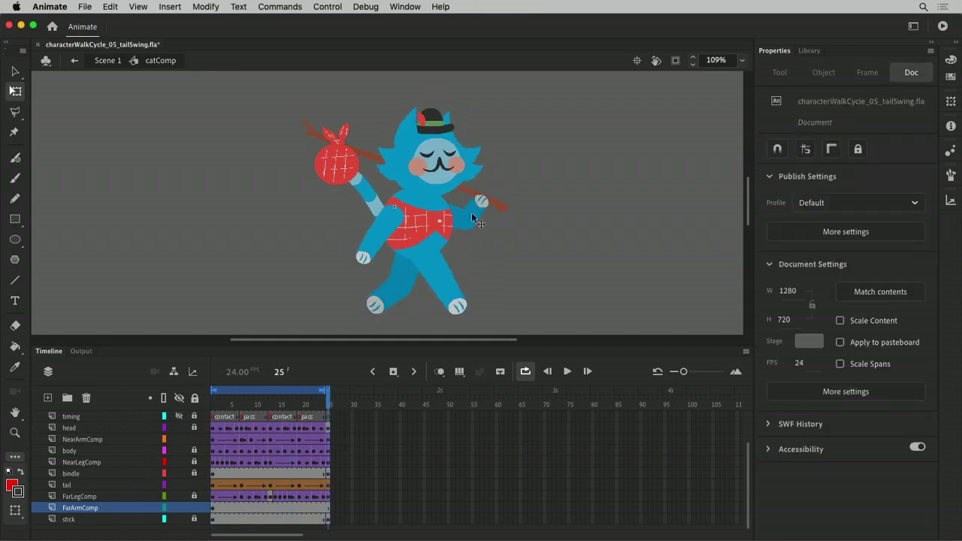
left_click(471, 213)
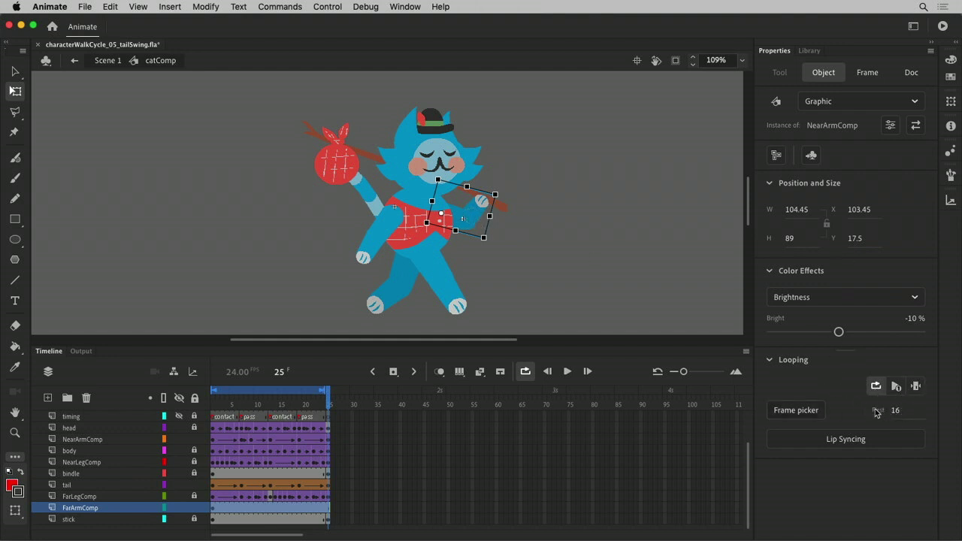
left_click(915, 386)
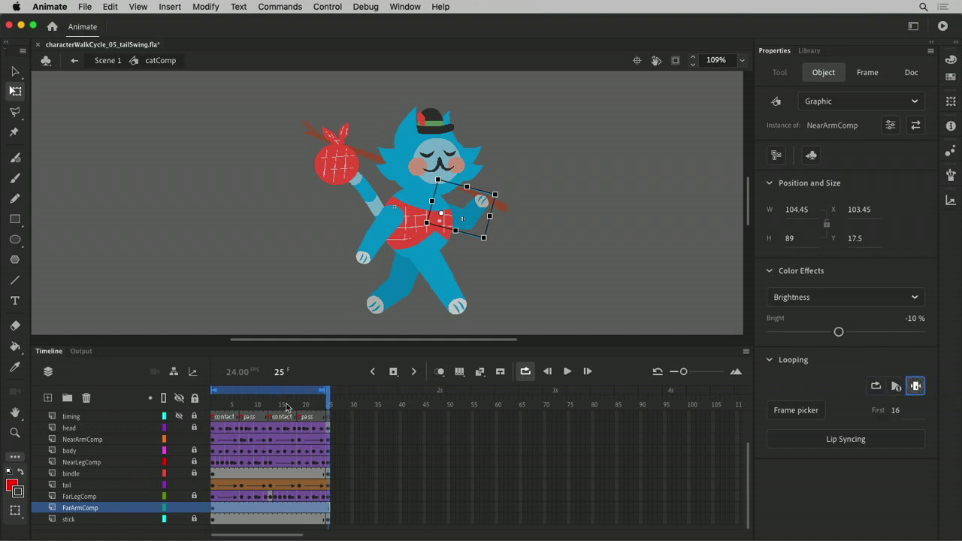
left_click_drag(291, 403, 178, 450)
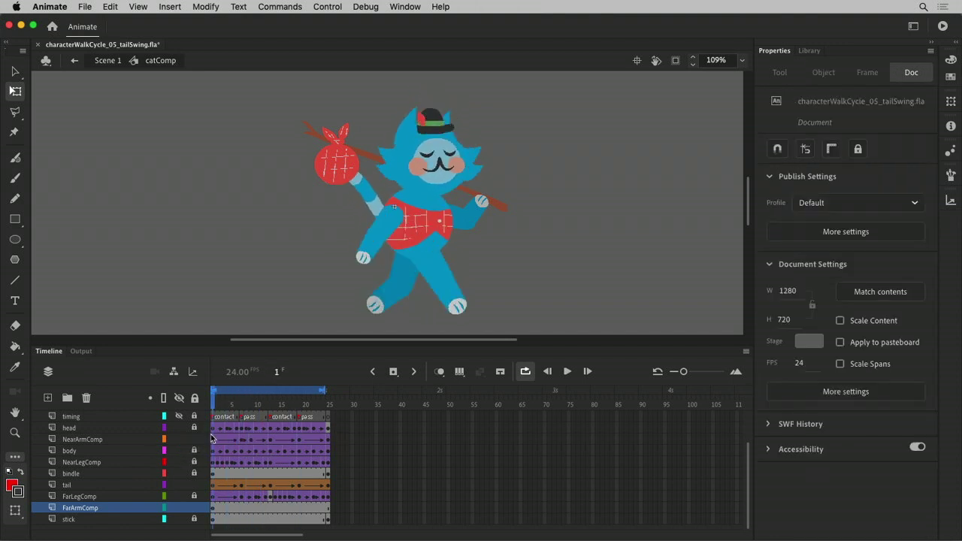
- Duplicate the far arm's NearArmComp symbol as bentFarArm and swap the far arm instance to that copy
left_click(469, 213)
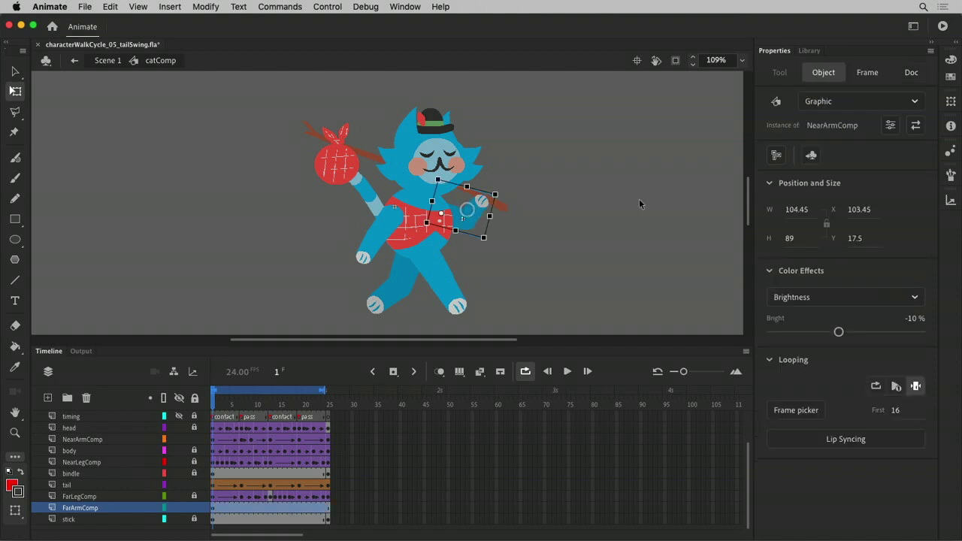
left_click(916, 127)
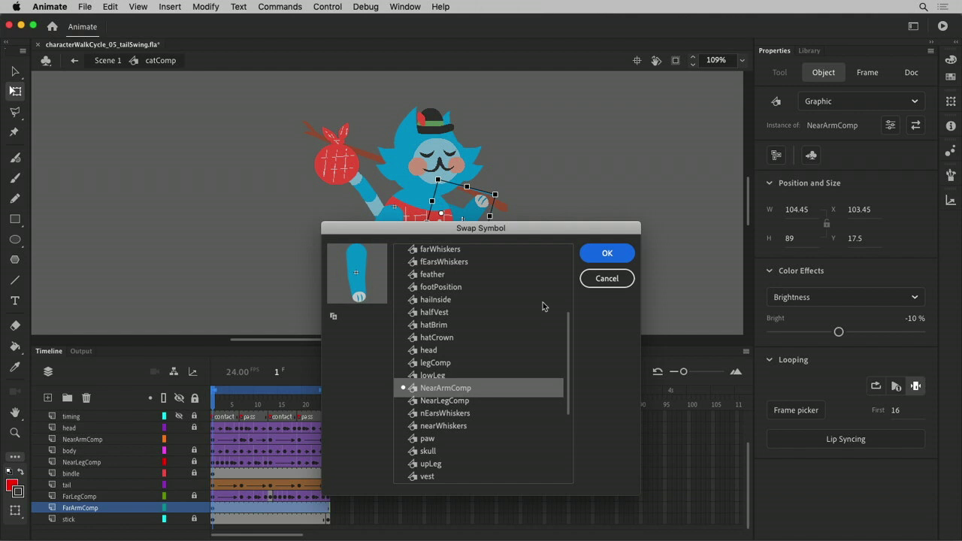
left_click(333, 315)
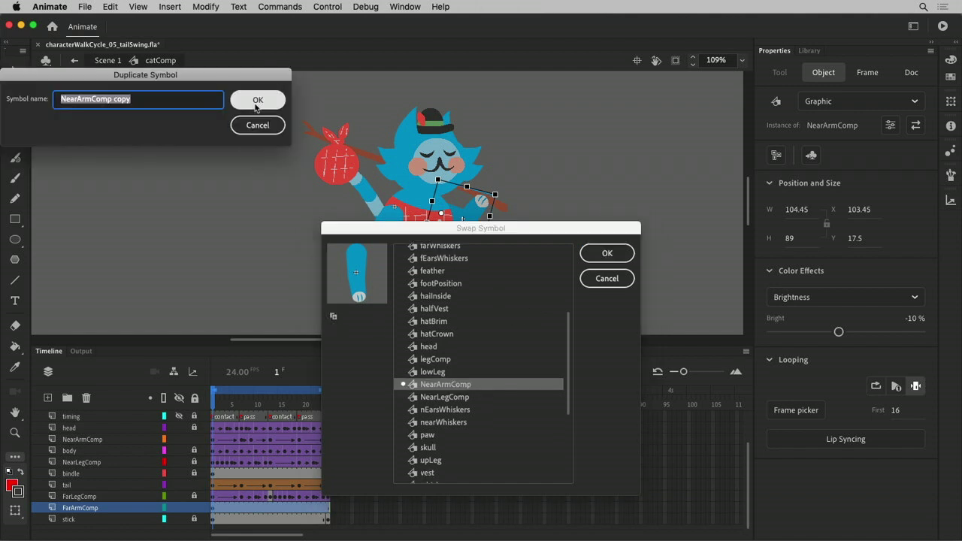
left_click_drag(263, 79, 709, 238)
left_click(605, 262)
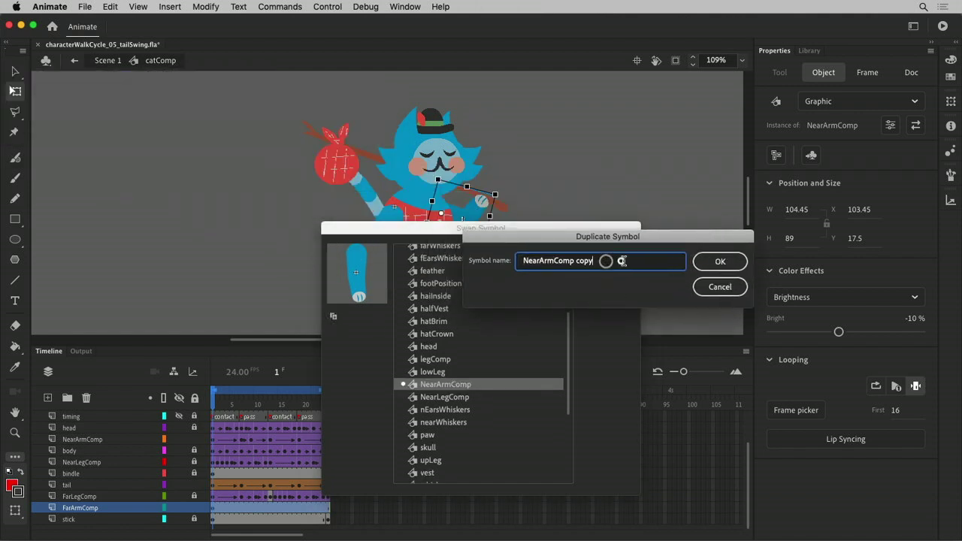
left_click_drag(623, 262, 475, 263)
type("ben")
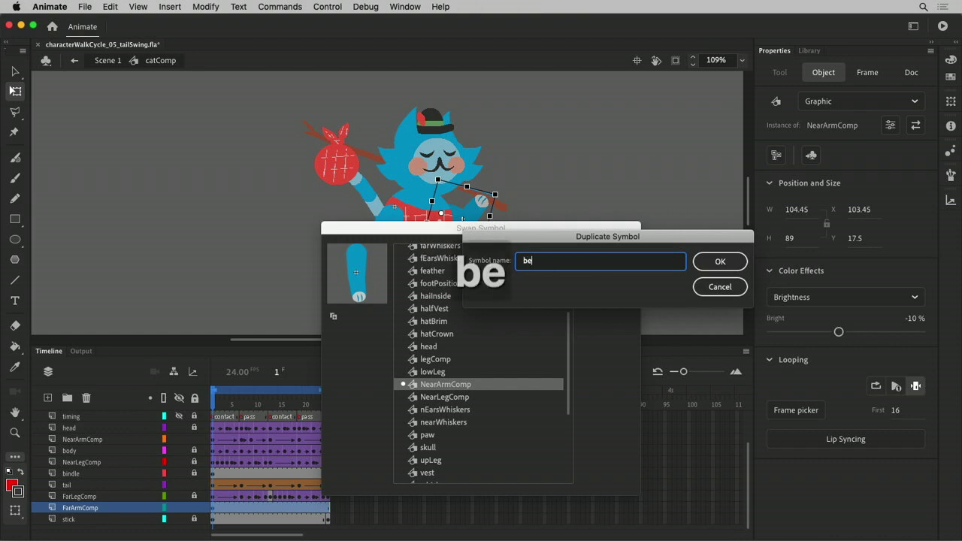
key("BackSpace")
key("BackSpace")
key("BackSpace")
type("b")
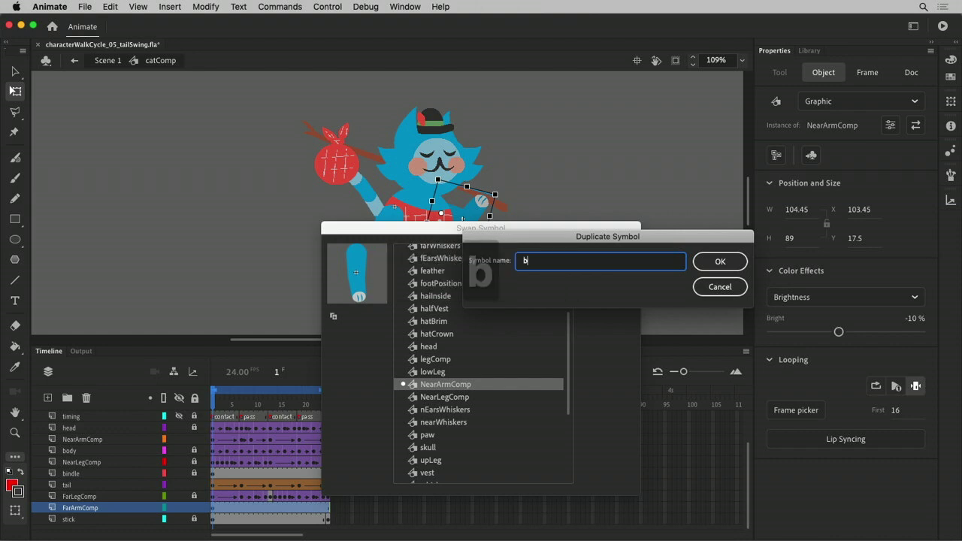
type("entF")
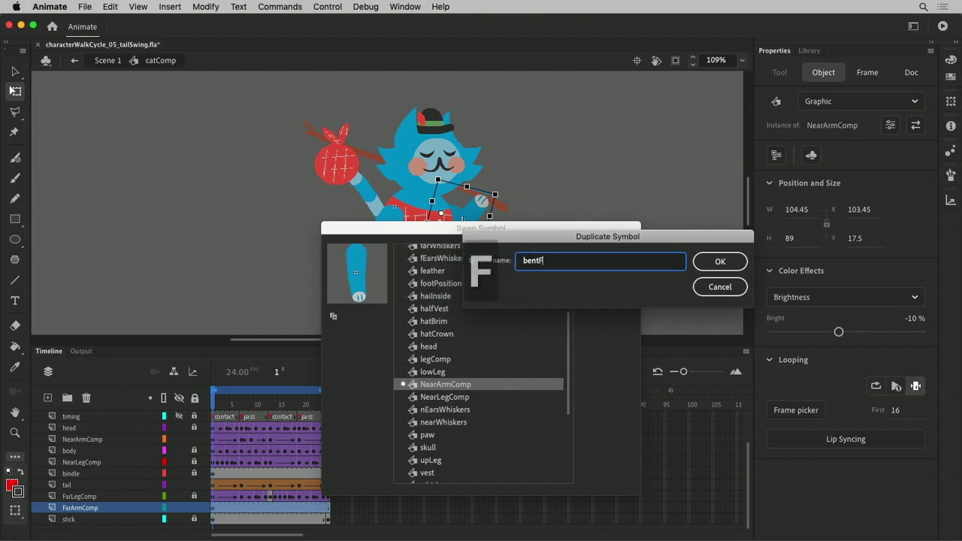
type("arArm")
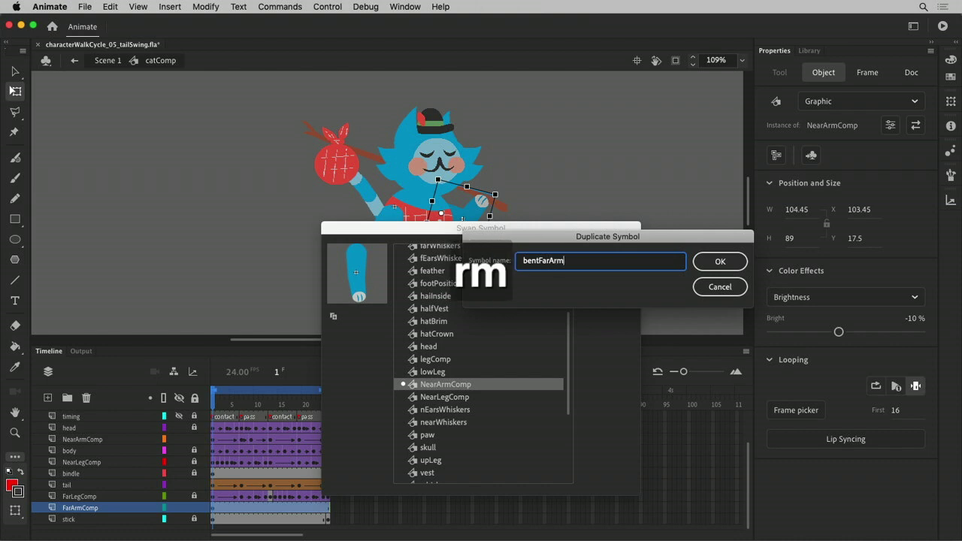
key("Return")
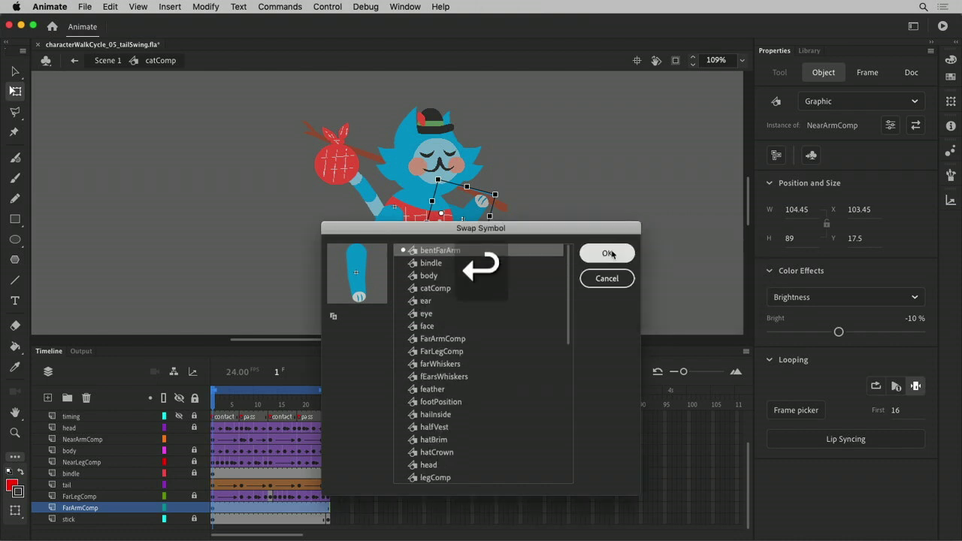
left_click(606, 253)
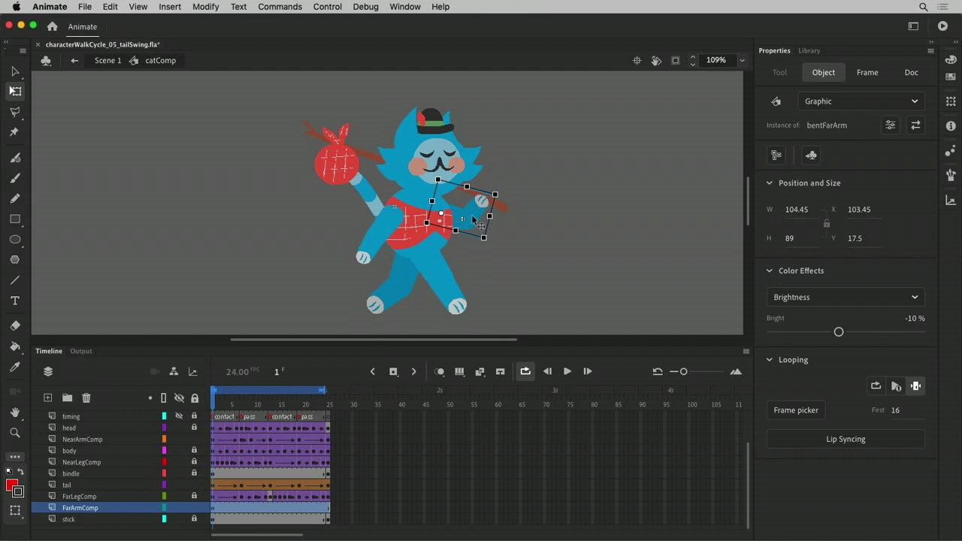
- Inside the bentFarArm symbol, add a new layer above upLeg with a blank keyframe at frame 16
double_click(473, 218)
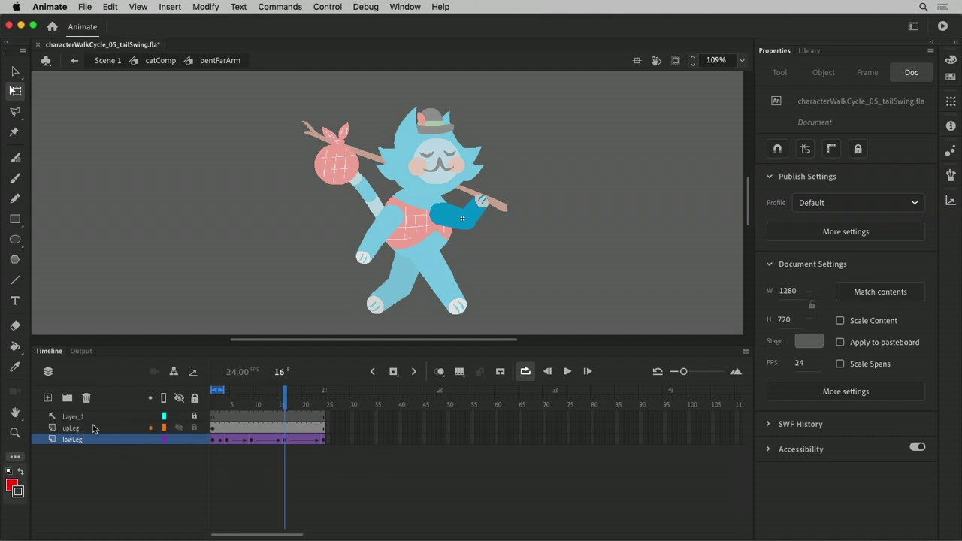
left_click(92, 427)
left_click(50, 398)
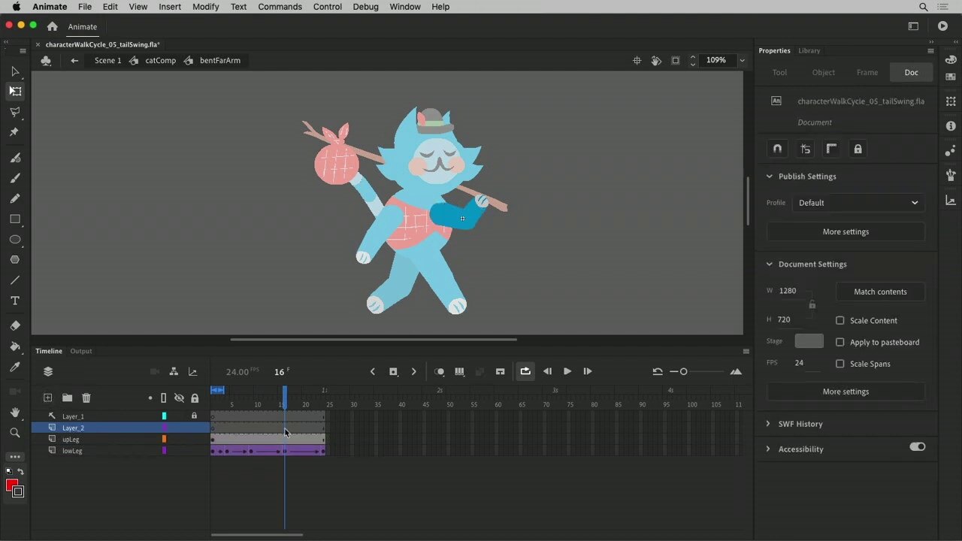
left_click(285, 429)
key("F7")
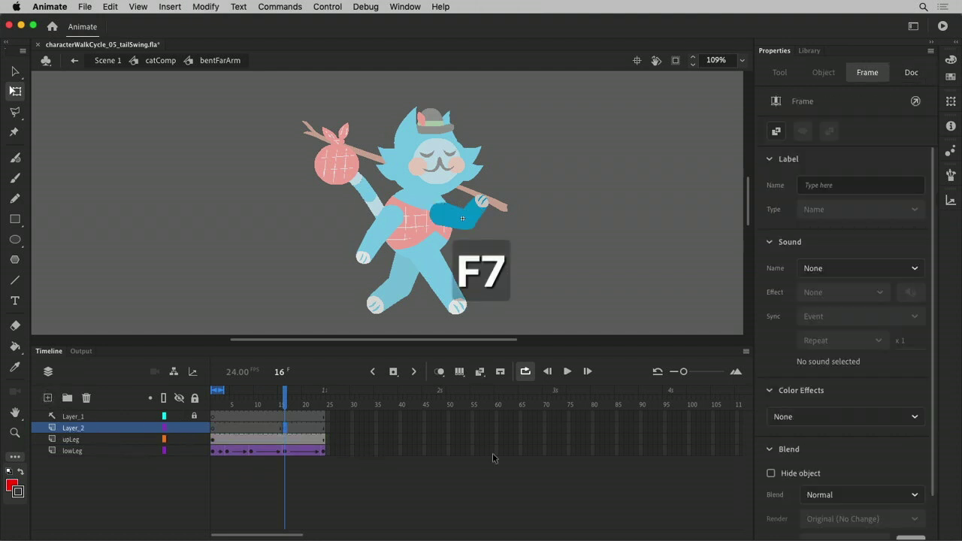
- Place a paw symbol from the library beside the bent arm and rotate it to match the hand's angle
left_click(809, 51)
left_click_drag(789, 512, 512, 154)
key("z")
left_click(539, 155)
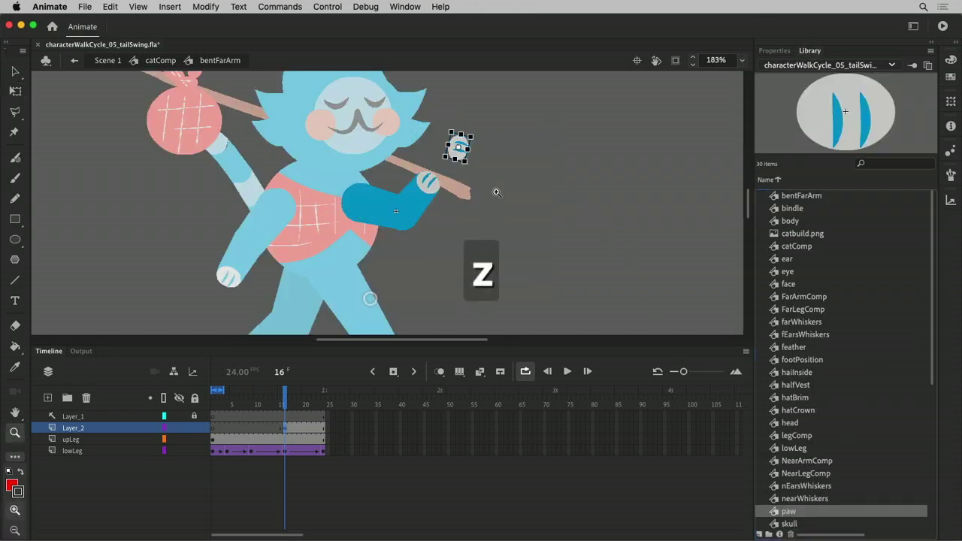
key("q")
left_click_drag(480, 181, 478, 182)
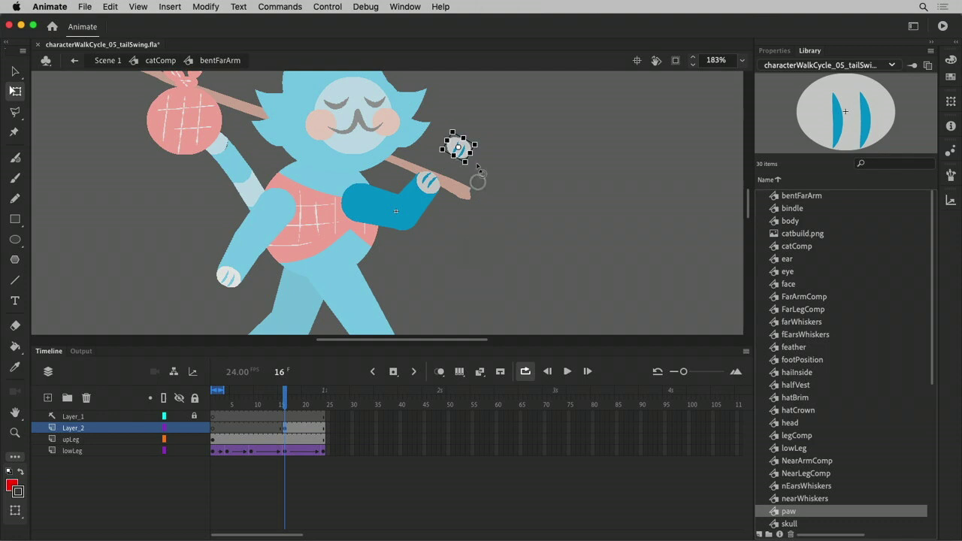
- Flip the added paw and move it over the existing hand at the end of the forearm
left_click(167, 7)
left_click(167, 7)
left_click(140, 6)
mouse_move(180, 7)
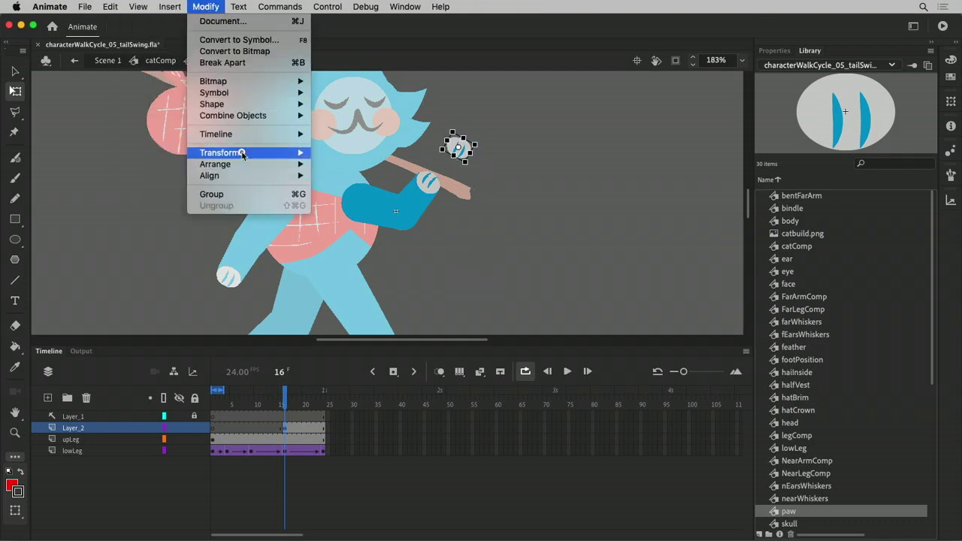
mouse_move(242, 153)
left_click(378, 269)
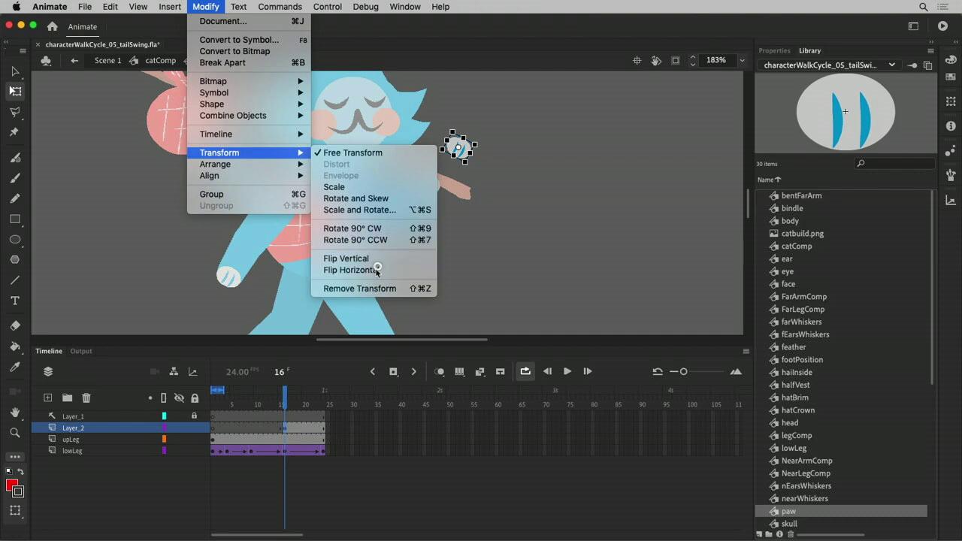
left_click(517, 150)
left_click_drag(468, 155, 435, 189)
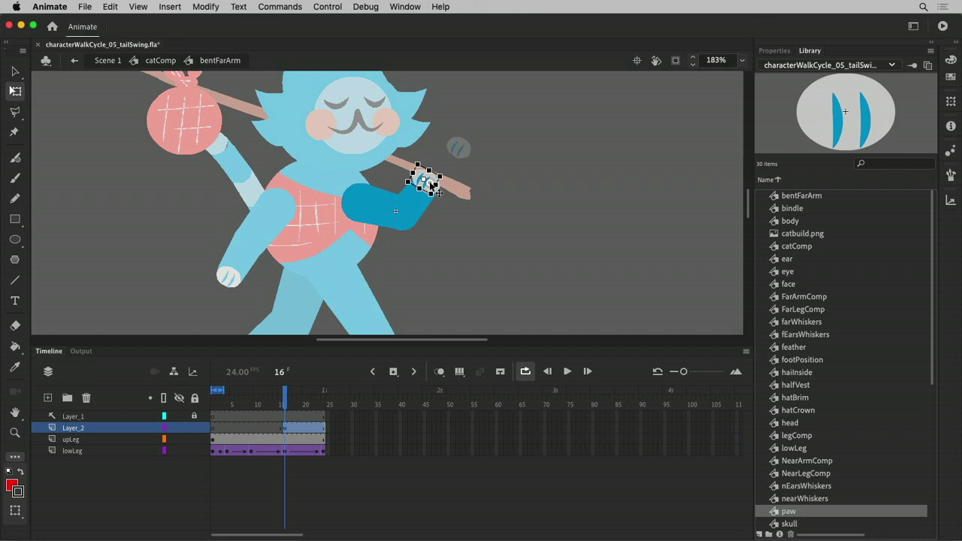
left_click(544, 196)
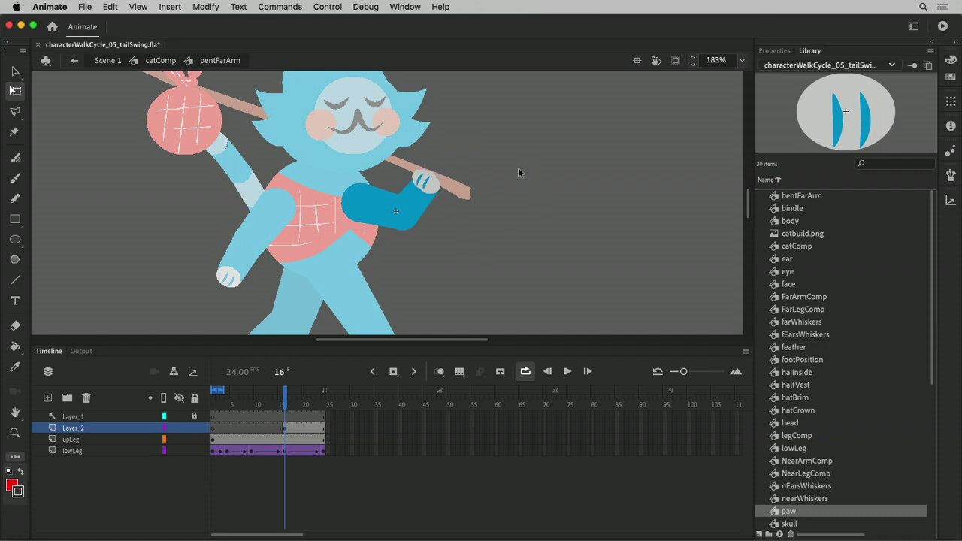
- Fine-tune the paw's fit over the end of the forearm and return to editing catComp
key("super+equal")
left_click(691, 193)
left_click_drag(695, 194, 678, 195)
left_click(701, 146)
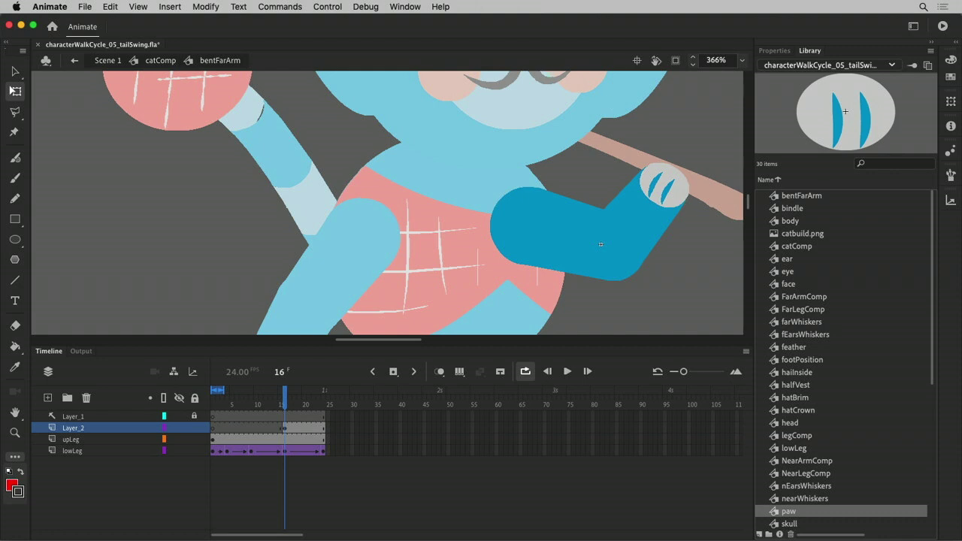
left_click(161, 60)
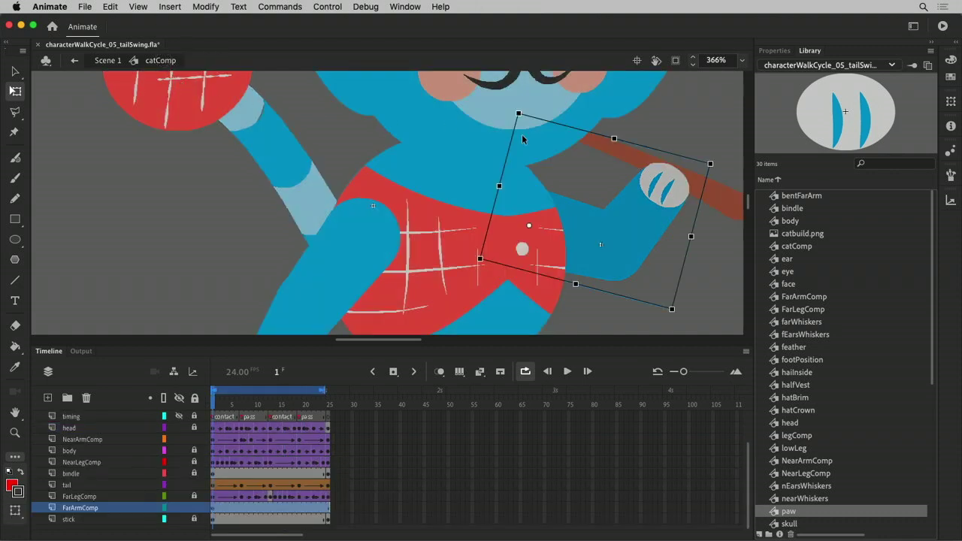
key("super+minus")
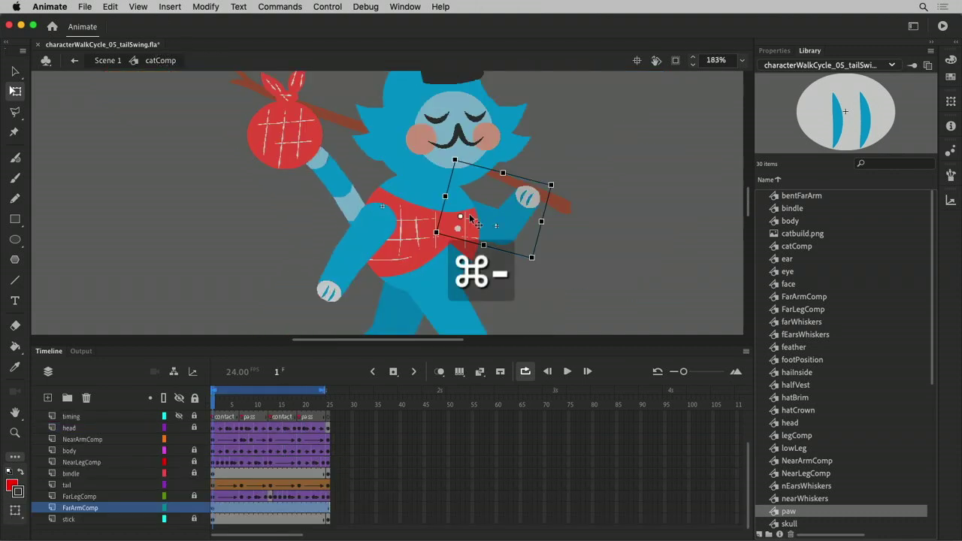
- Add keyframes to the FarArmComp layer at frames 25 and 13
left_click(328, 508)
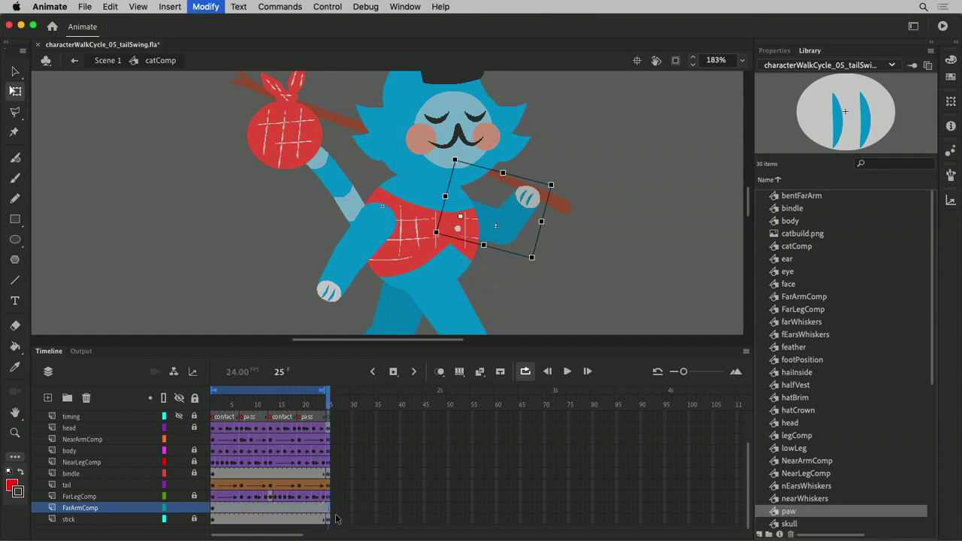
key("F6")
left_click(270, 510)
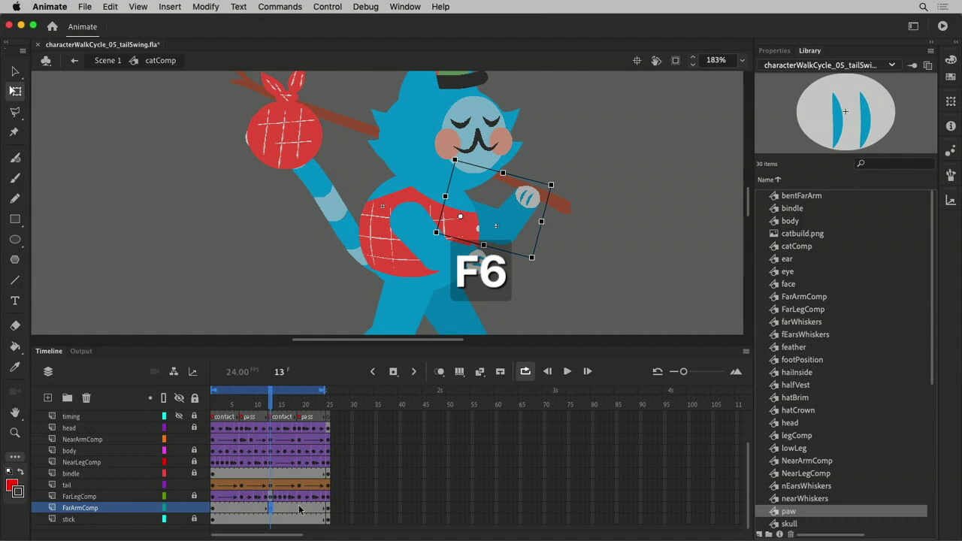
- Add a FarArmComp keyframe at frame 7, then raise the bent arm and rotate it slightly upward
left_click_drag(265, 409, 243, 410)
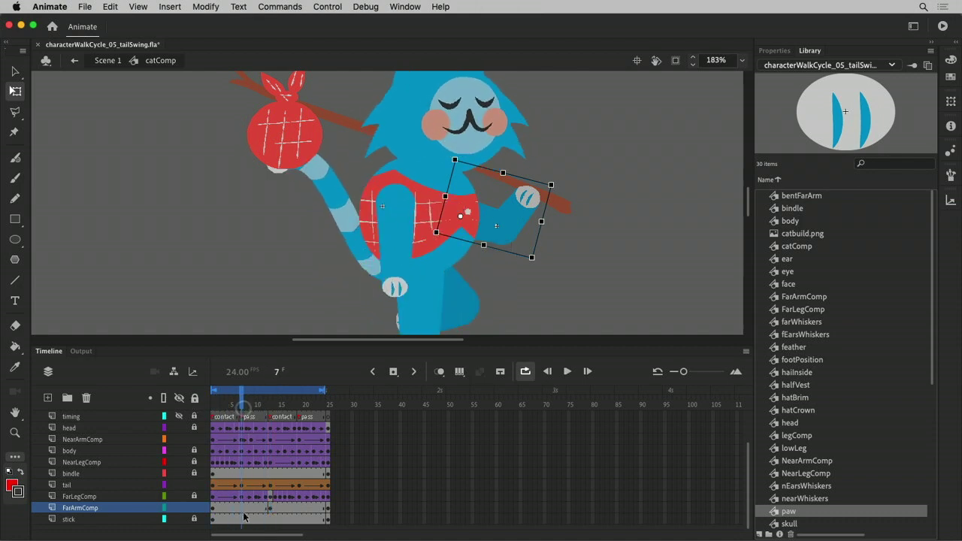
key("F6")
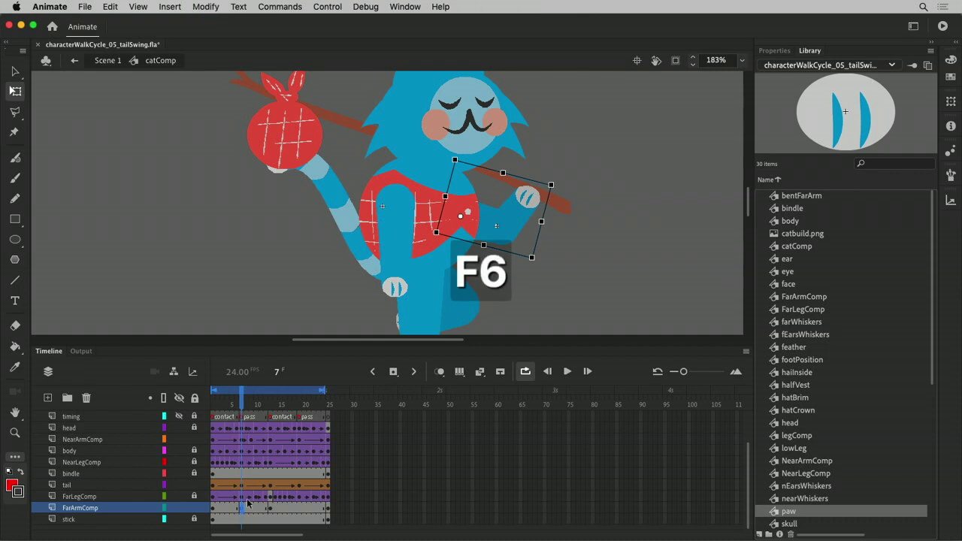
key("shift+Up")
key("shift+Up")
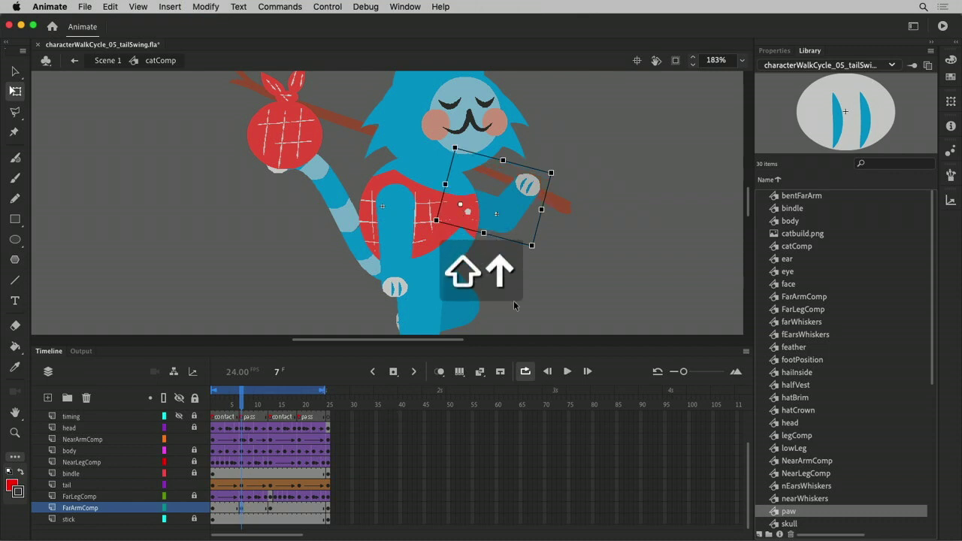
left_click_drag(564, 177, 556, 160)
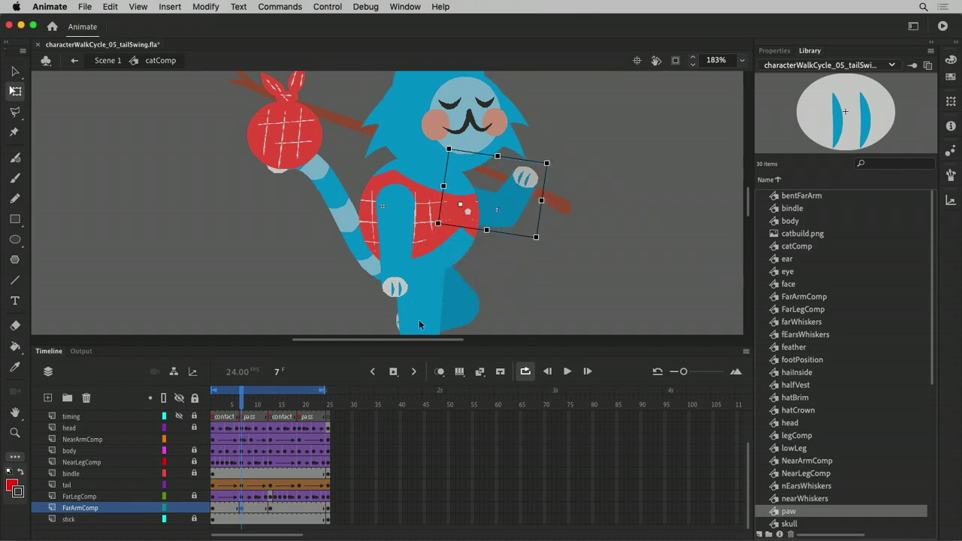
- Copy the raised-arm keyframe from frame 7 to frame 19 on the FarArmComp layer
left_click_drag(239, 406, 261, 414)
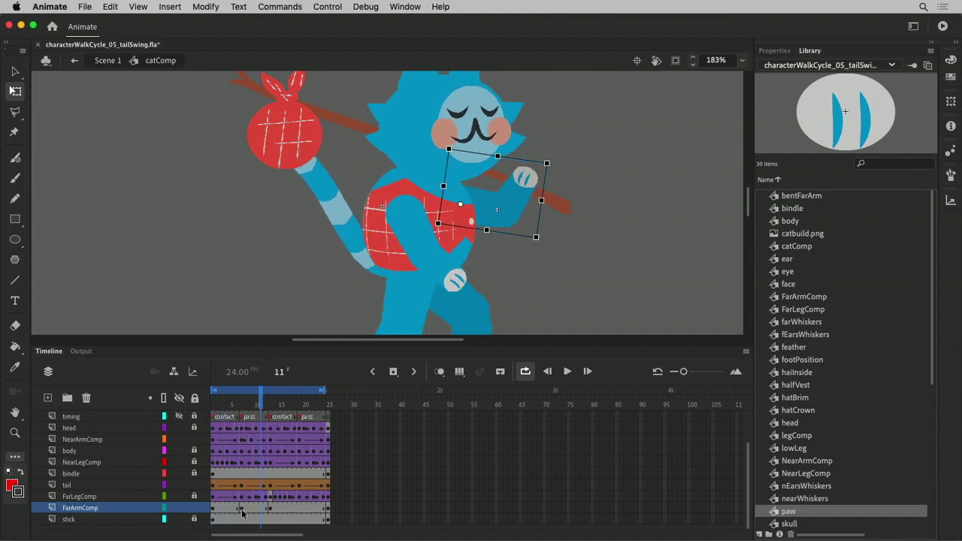
left_click_drag(242, 513, 312, 510)
left_click(384, 496)
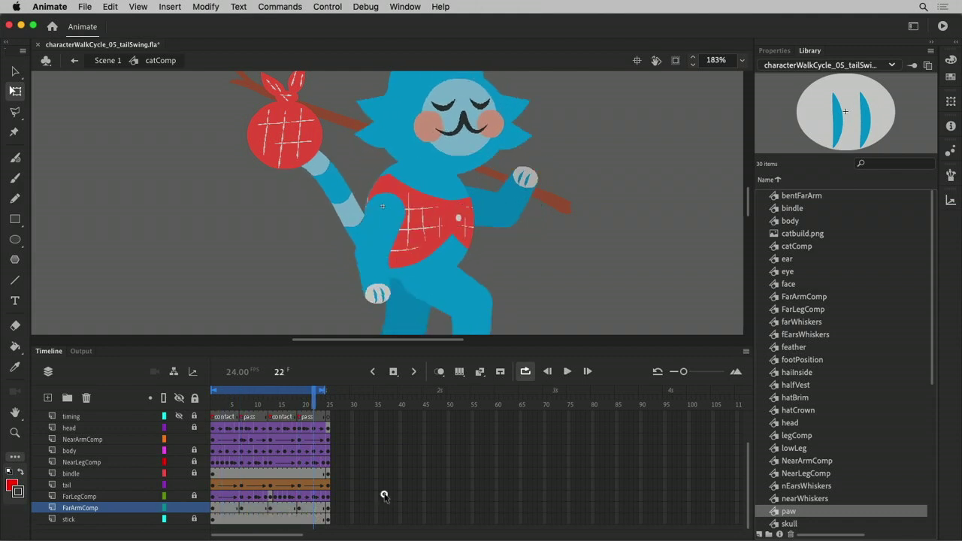
- Create classic tweens across all the FarArmComp keyframe spans and play back the walk cycle
left_click_drag(227, 509, 304, 508)
right_click(305, 509)
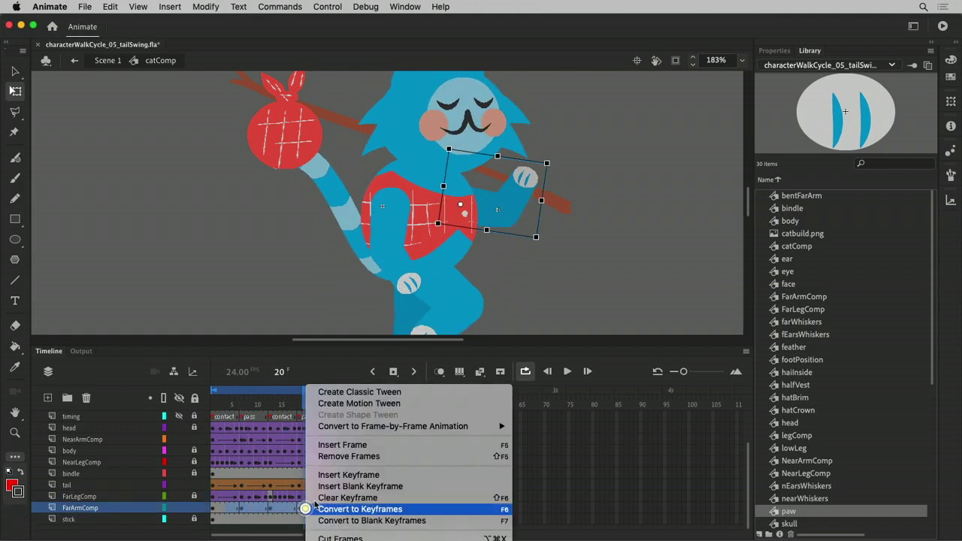
left_click(362, 393)
key("Return")
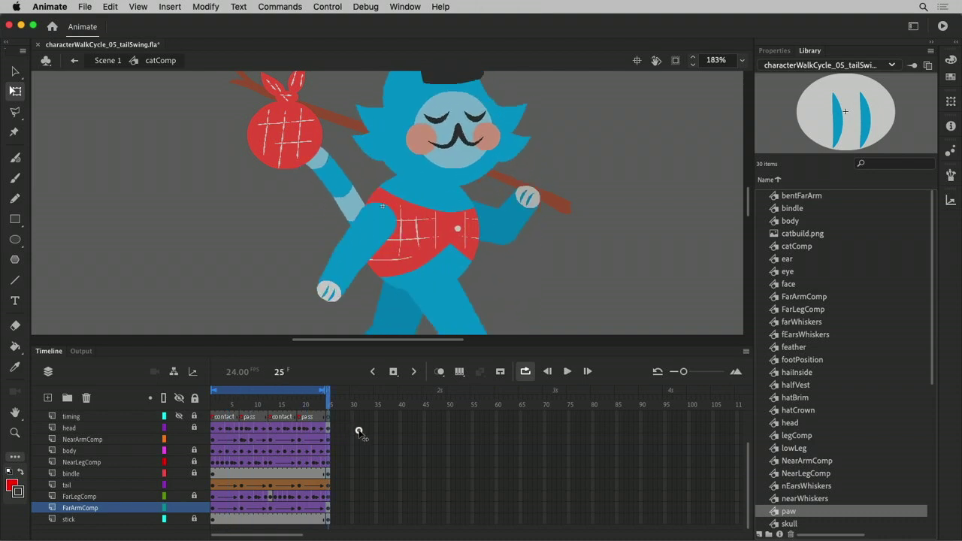
key("Return")
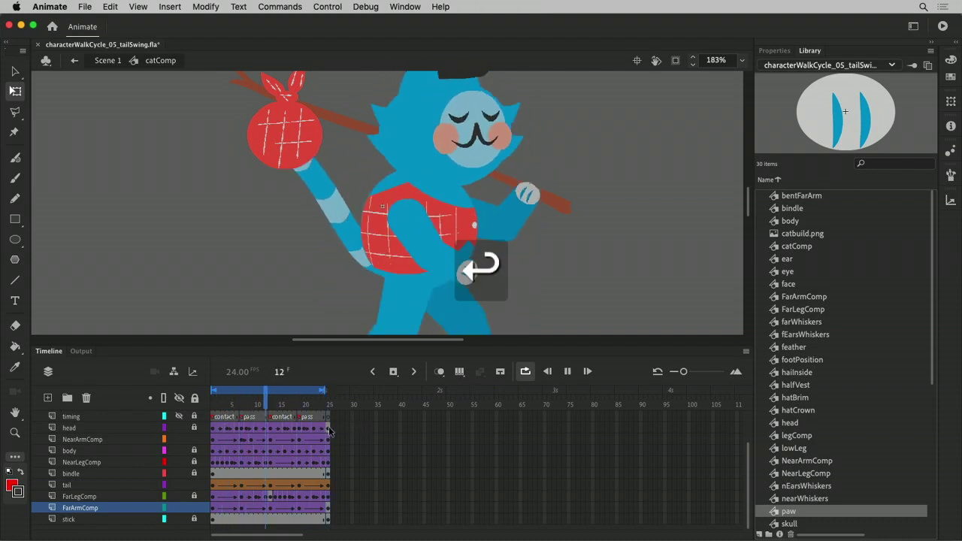
key("Return")
- Lock every layer except stick and select the stick artwork at frame 1
key("space")
left_click_drag(563, 193, 593, 217)
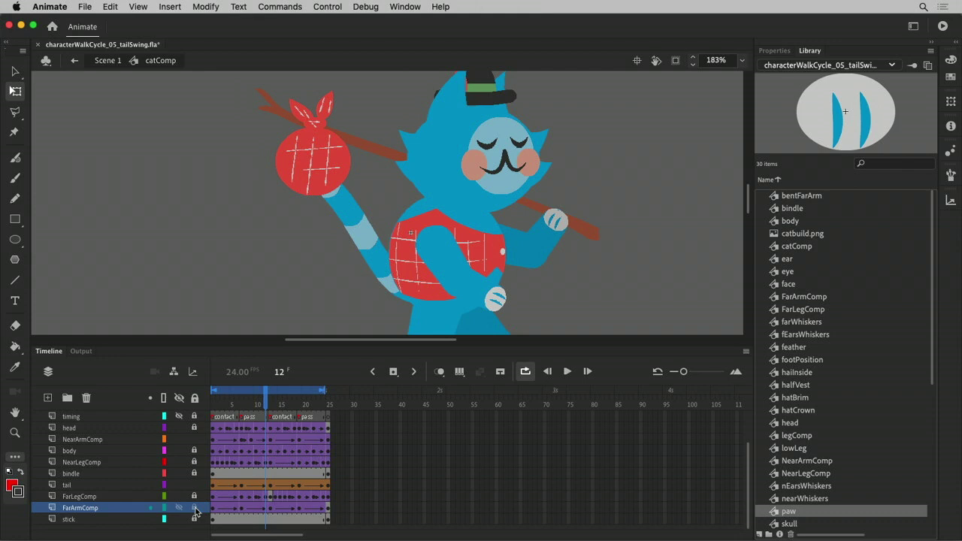
left_click(195, 397)
left_click(194, 519)
left_click(212, 519)
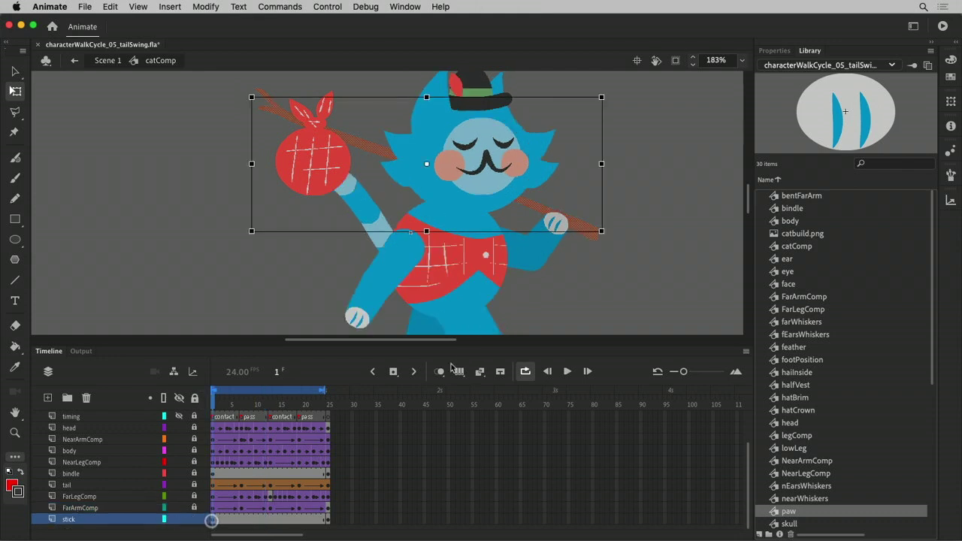
- Reposition the stick at frame 1 by tilting it slightly steeper and shifting it so it runs under the raised paw
left_click(635, 223)
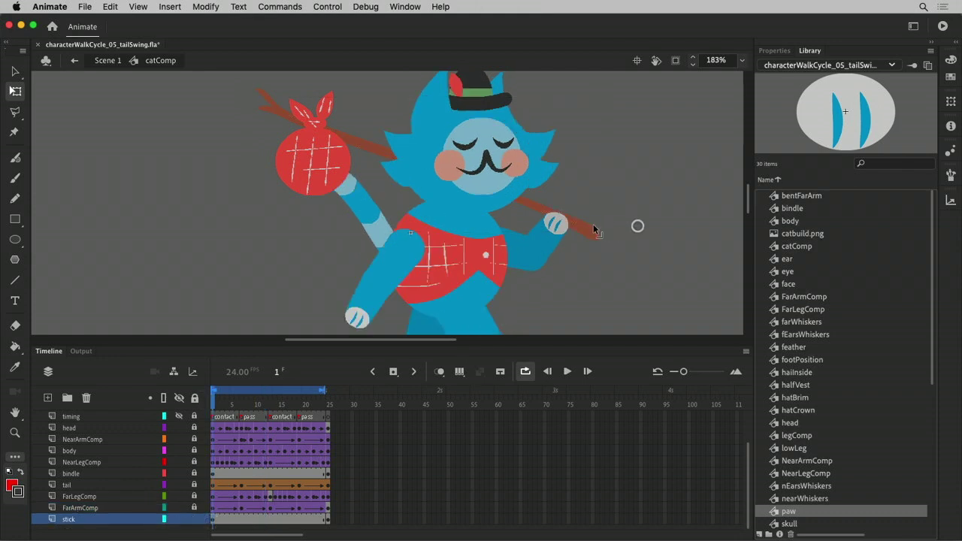
left_click(590, 227)
left_click_drag(384, 155, 368, 159)
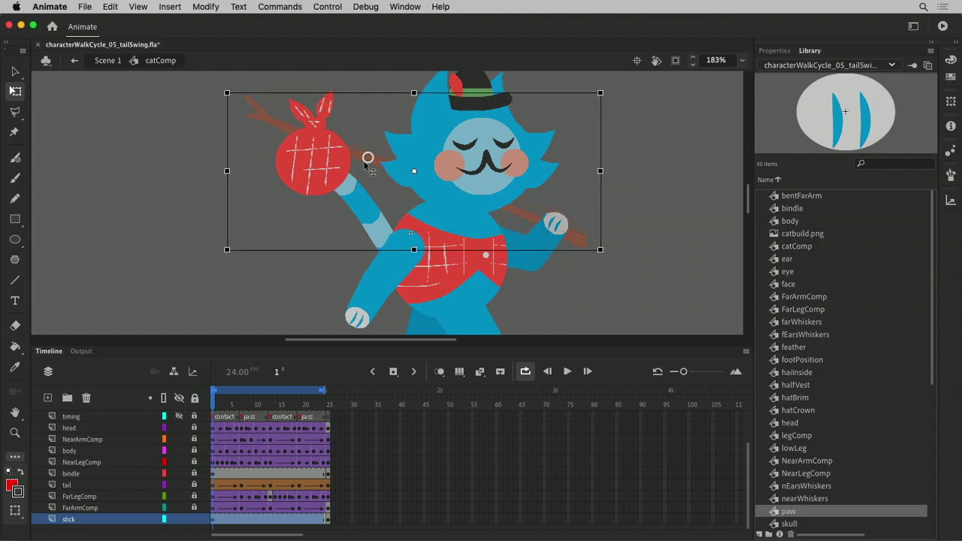
left_click(239, 232)
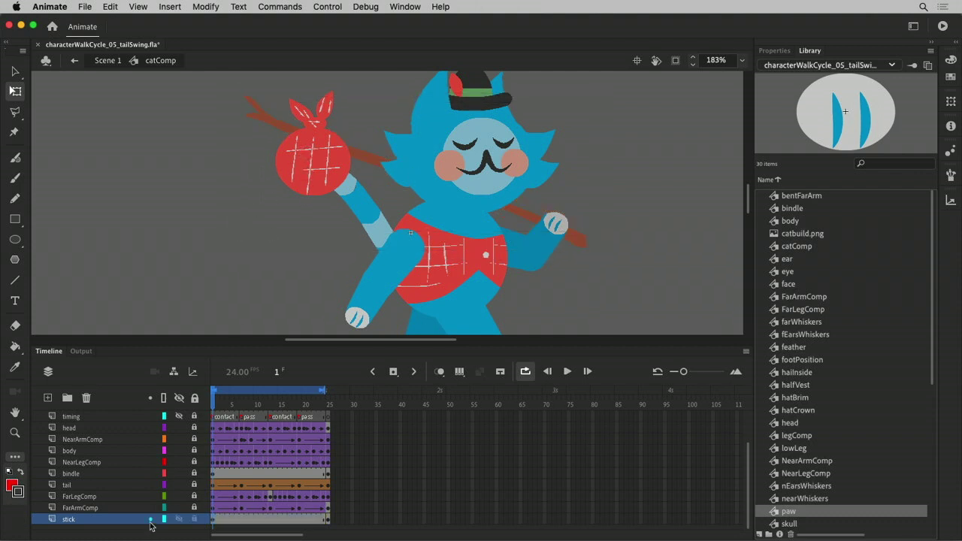
- Unlock the bindle layer, move the bindle off the stick to the open space behind the cat at frame 1, and preview the opening frames
left_click(194, 473)
left_click_drag(306, 165, 187, 194)
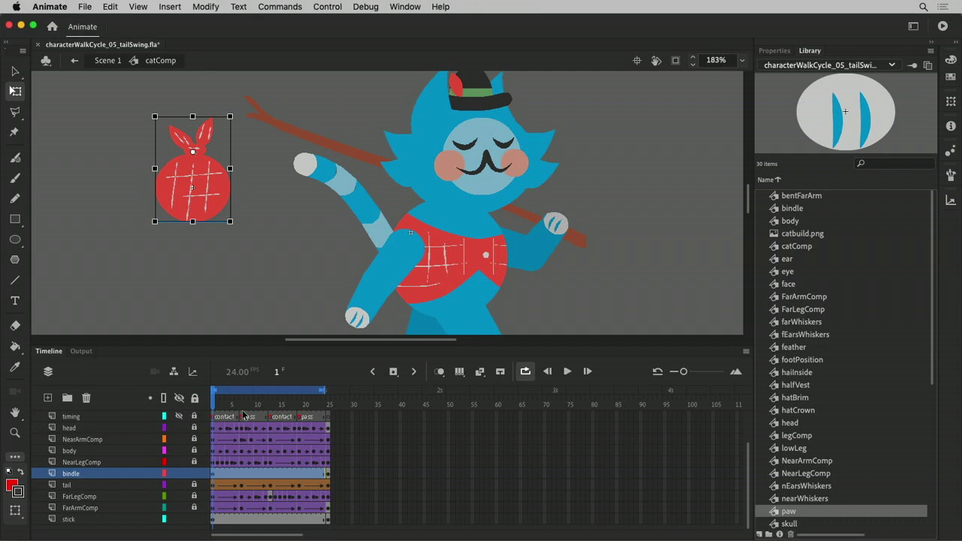
left_click_drag(218, 412, 179, 417)
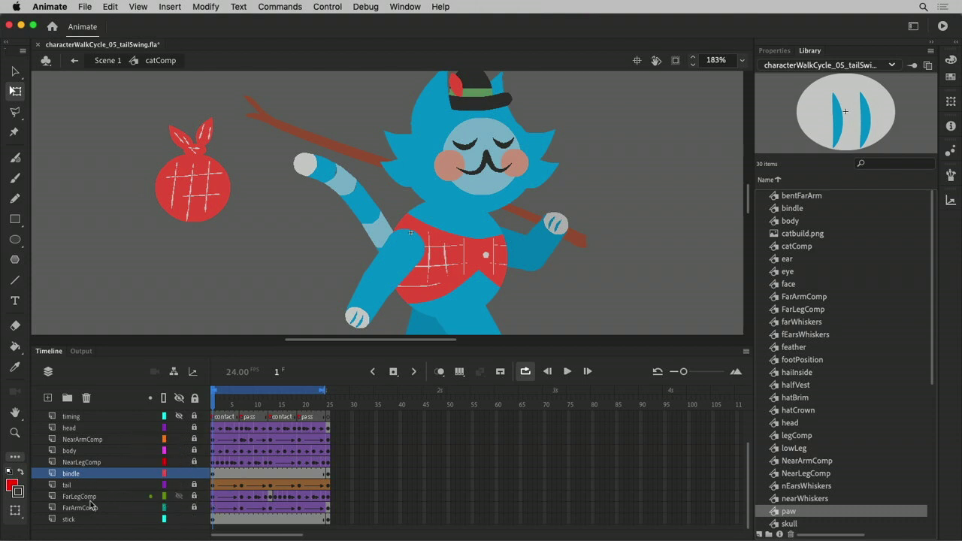
- Unlock the FarArmComp layer, select the bent arm at frame 1 and briefly check inside its bentFarArm symbol
left_click(195, 509)
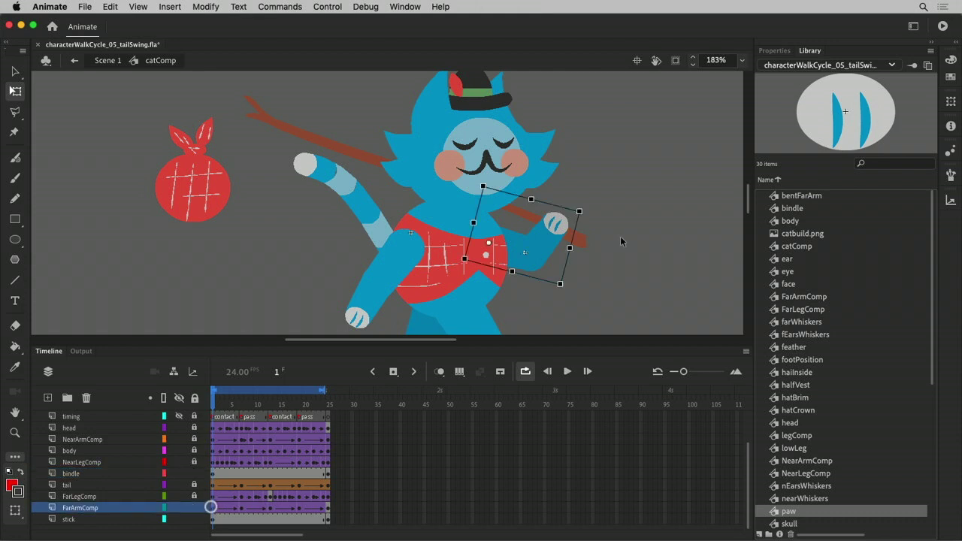
left_click(214, 510)
double_click(552, 235)
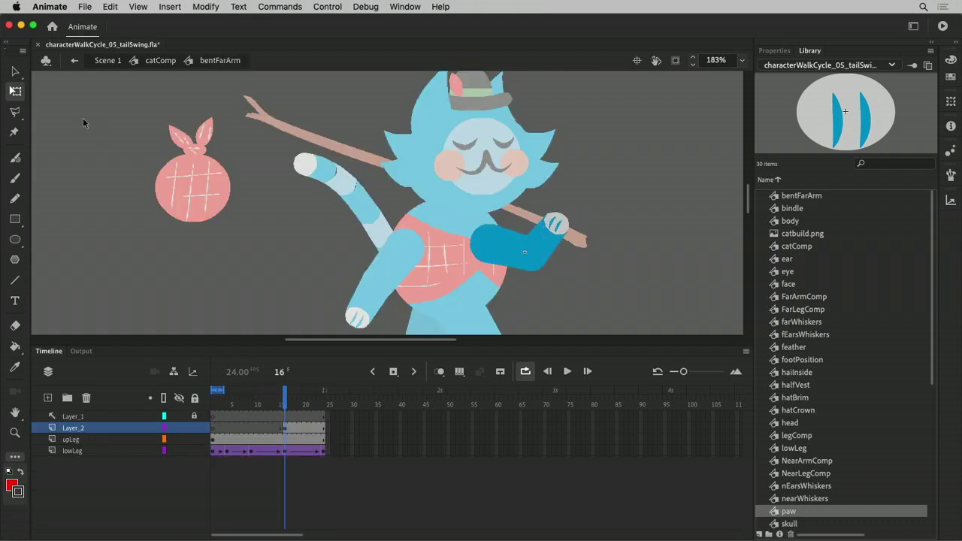
left_click(136, 60)
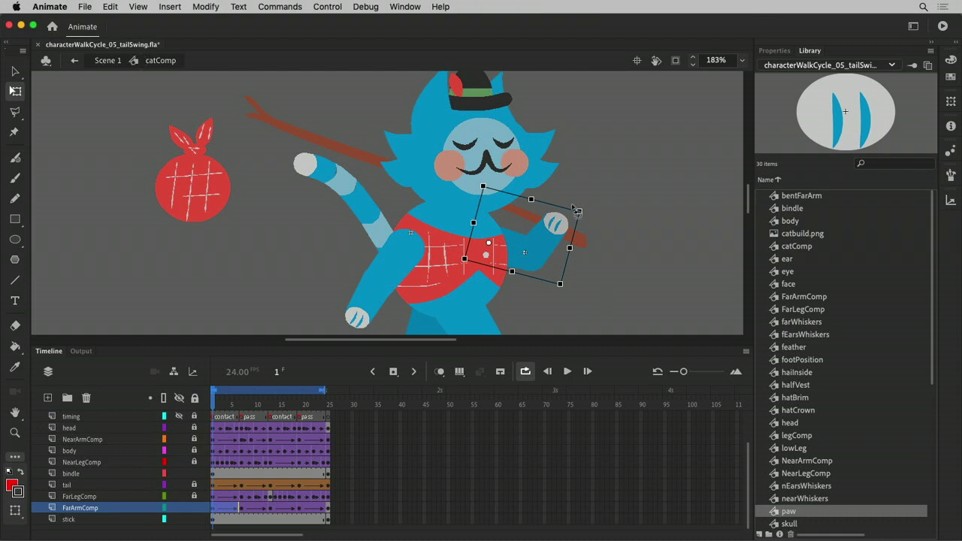
- Try to rotate the bent arm downward at frame 1, and again across its keyframes with Edit Multiple Frames
left_click_drag(592, 217, 591, 258)
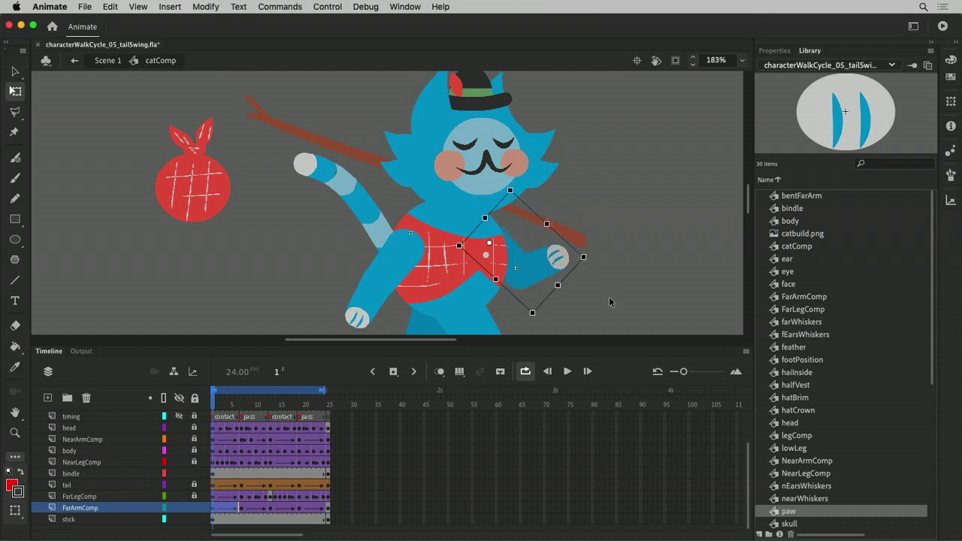
key("super+z")
left_click(460, 372)
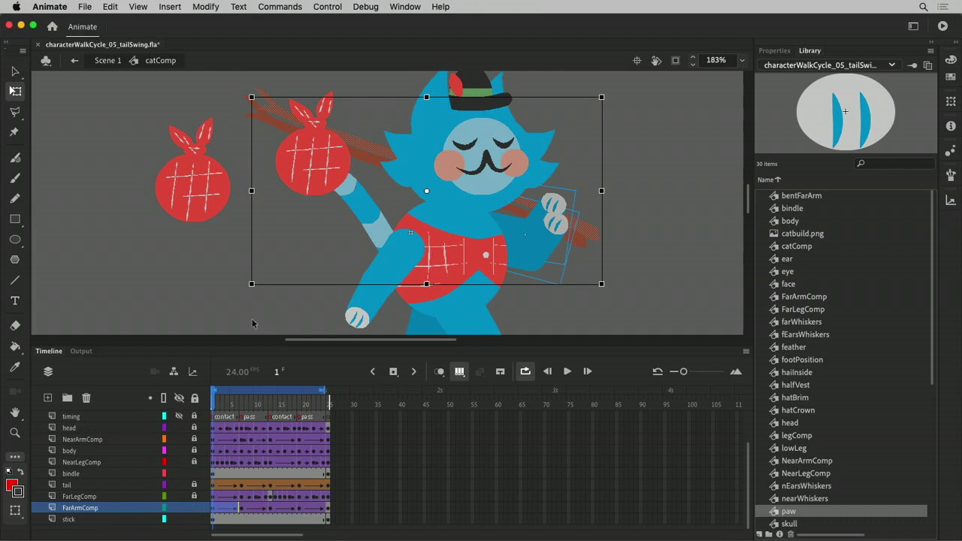
left_click(196, 509, "alt")
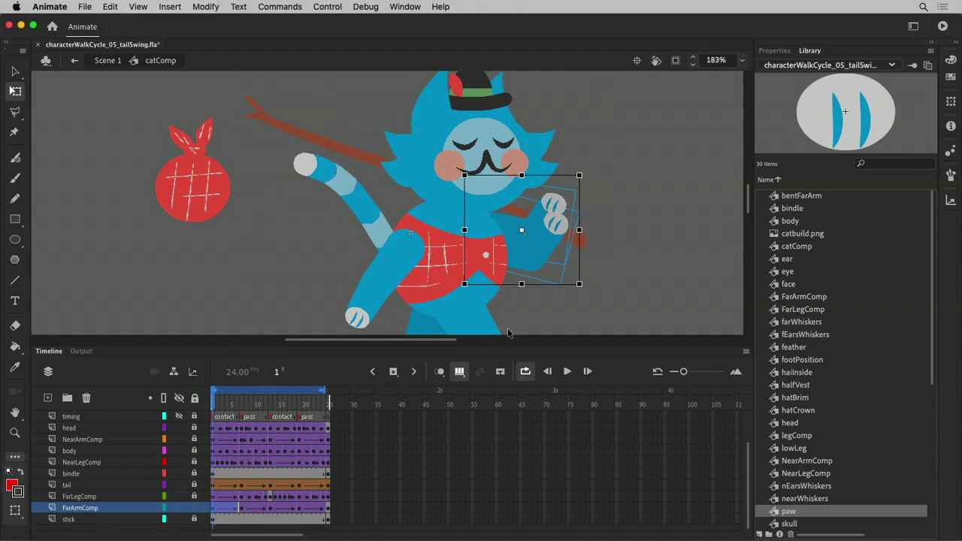
left_click_drag(588, 180, 596, 215)
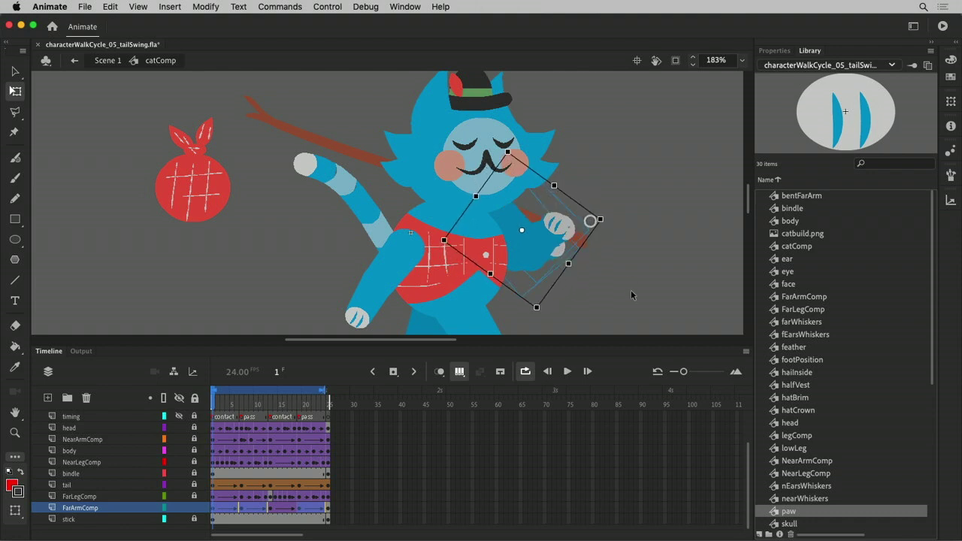
key("super+z")
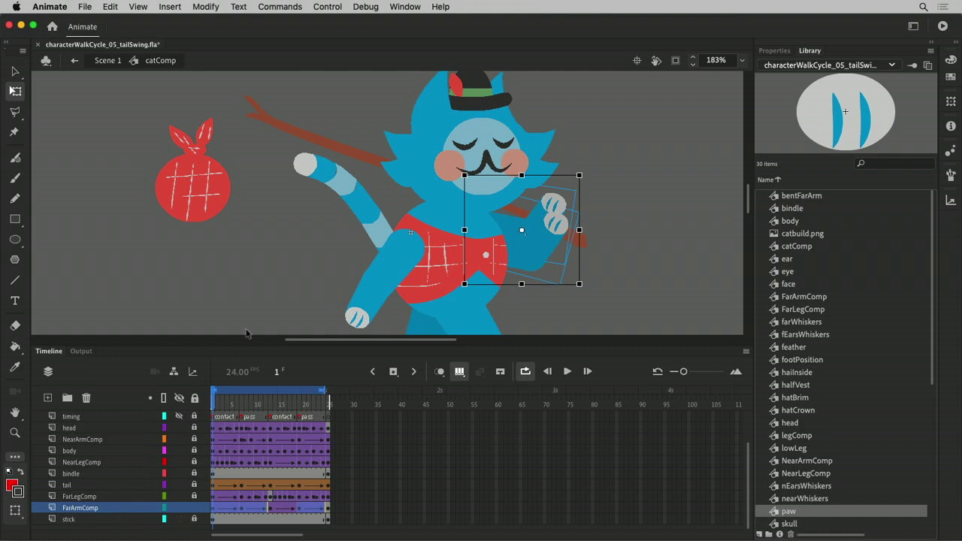
left_click(466, 375)
- Inside the bentFarArm symbol, rotate all the arm parts slightly downward around the shoulder at frame 16
double_click(538, 253)
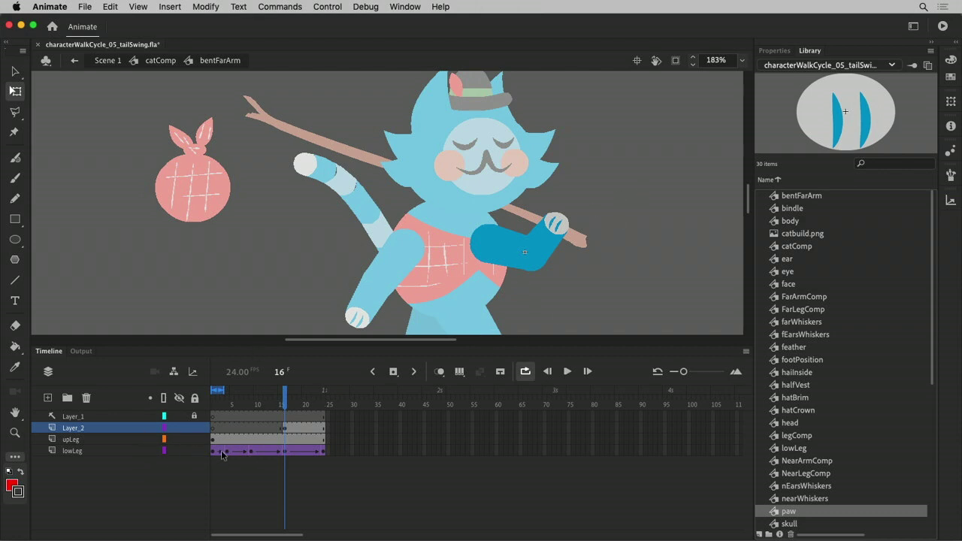
left_click(558, 224)
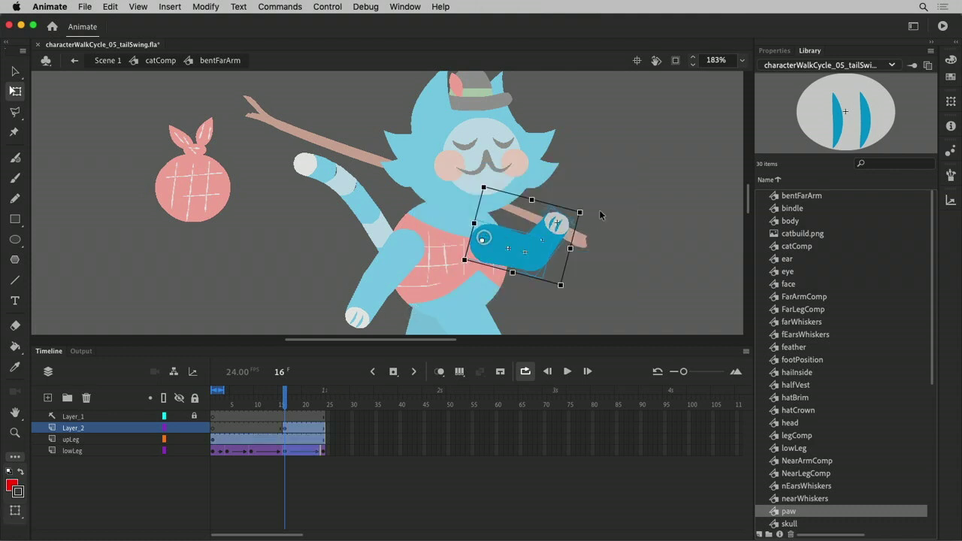
left_click_drag(588, 217, 590, 249)
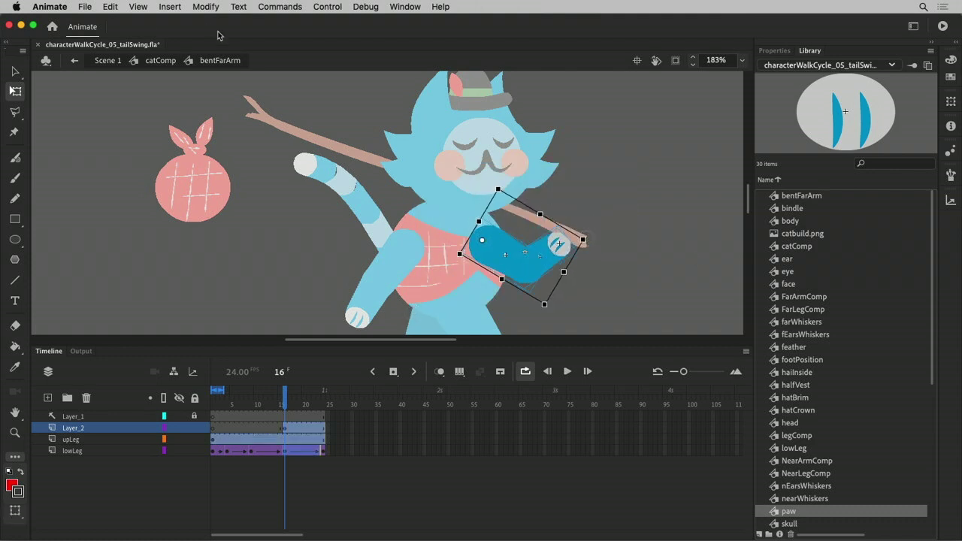
left_click(622, 242)
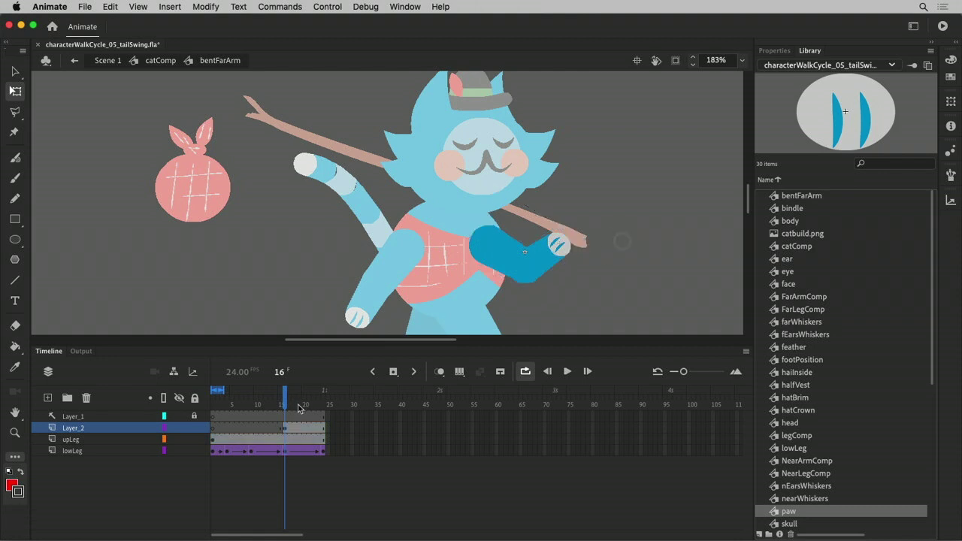
- Try to rotate only the lowLeg forearm piece upward at frame 16, and undo the rotation
left_click(284, 453)
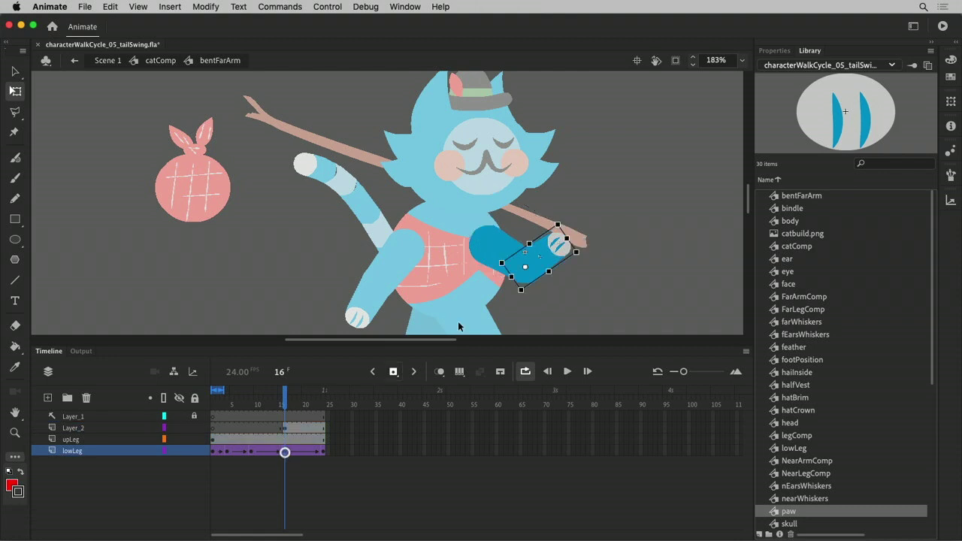
left_click_drag(588, 262, 579, 227)
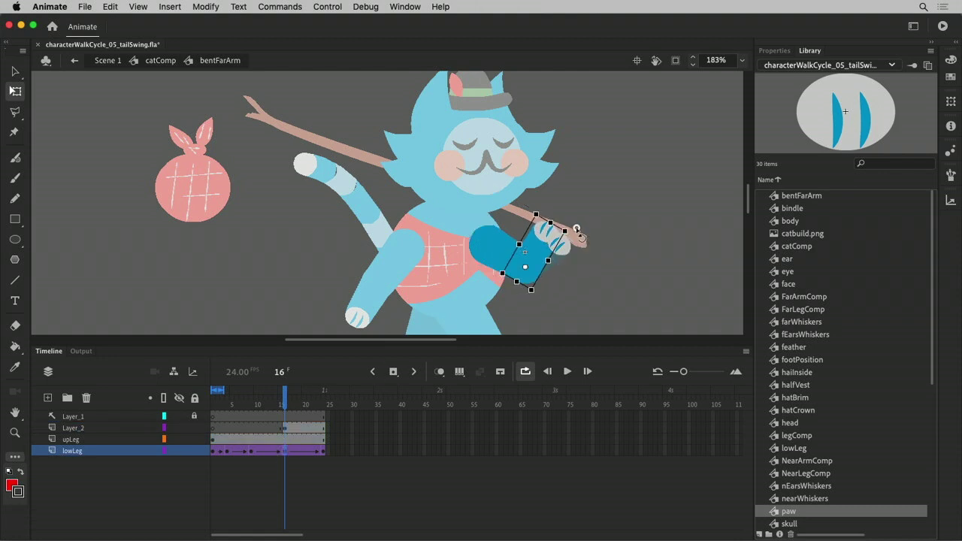
left_click(633, 236)
key("super+z")
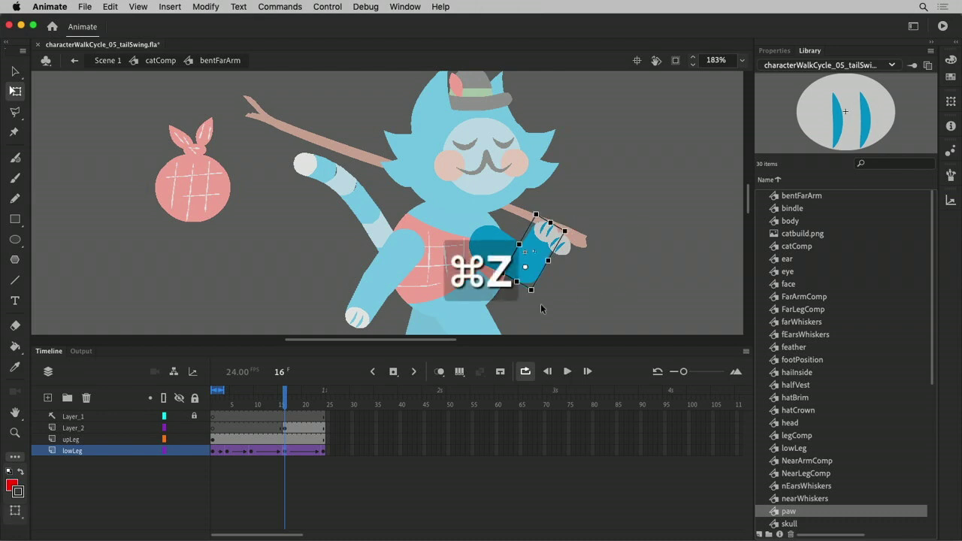
key("super+z")
- Add a keyframe to the upLeg layer at frame 16 and lock that layer
left_click(284, 439)
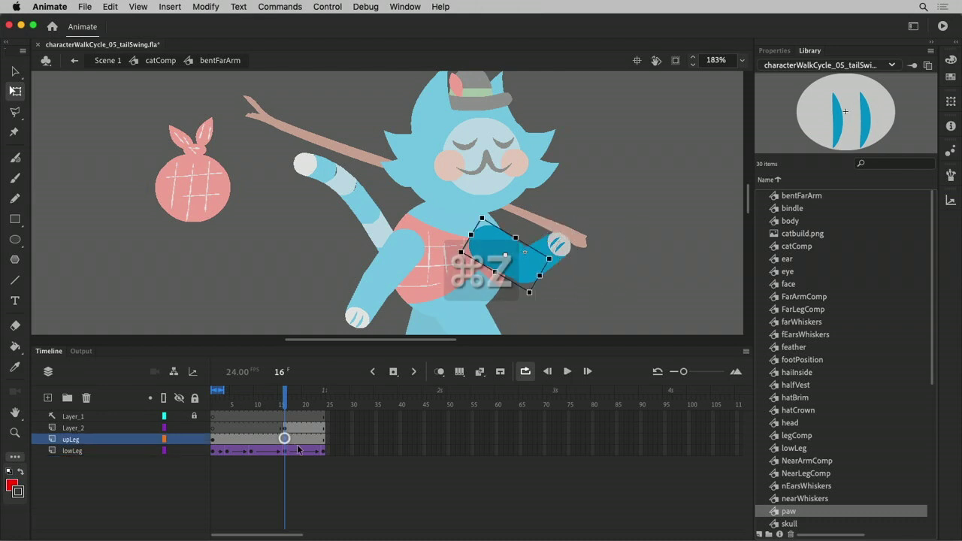
key("F6")
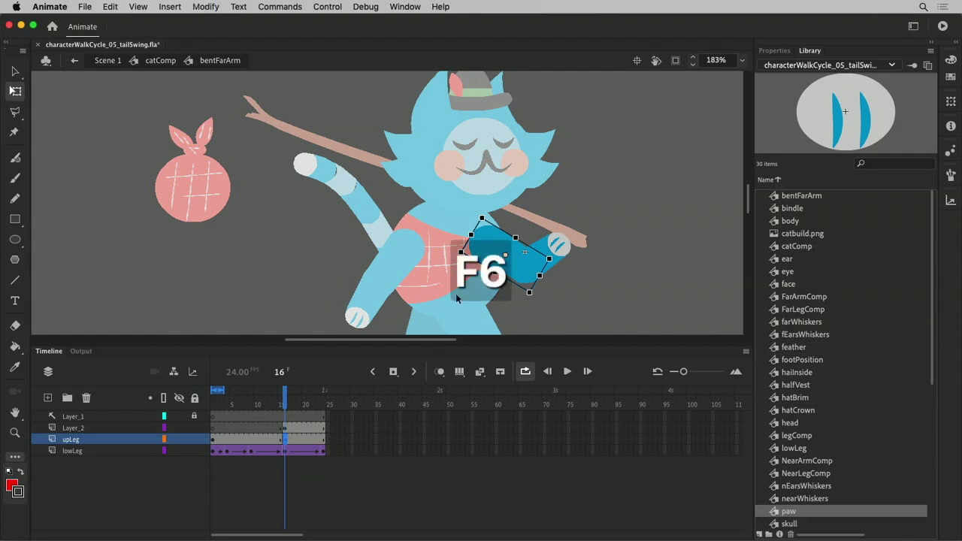
left_click(194, 439)
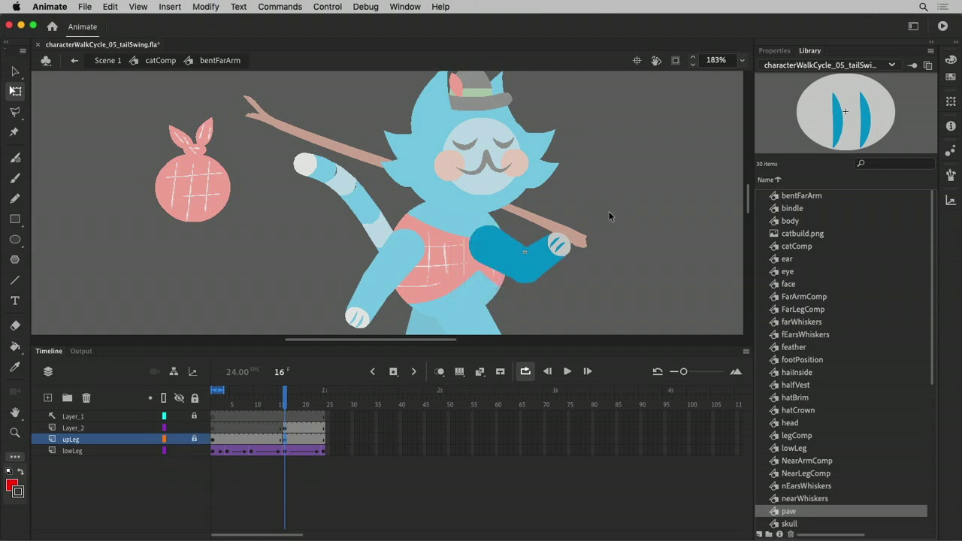
- Rotate the forearm and paw together upward around the elbow, and nudge them slightly up and toward the stick's end
left_click_drag(621, 209, 504, 318)
key("q")
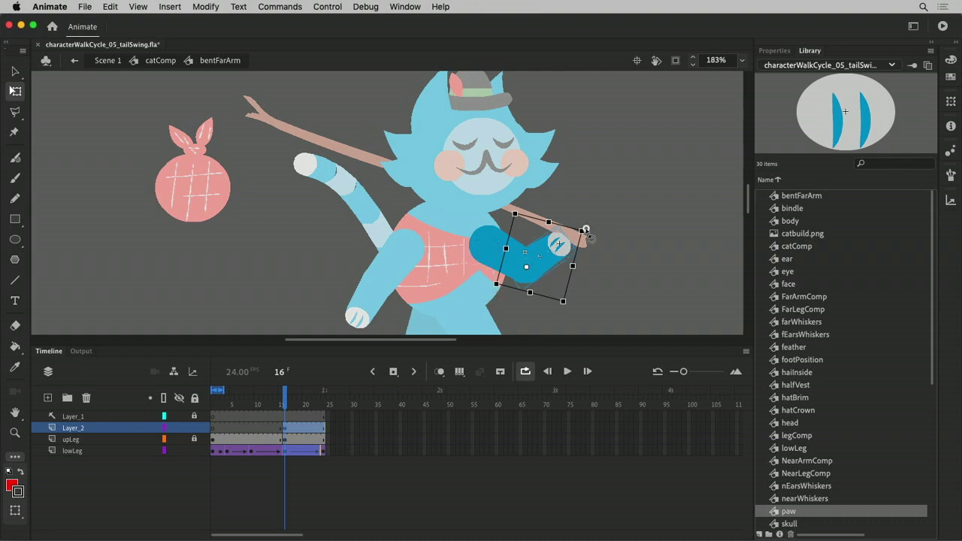
left_click_drag(588, 235, 571, 213)
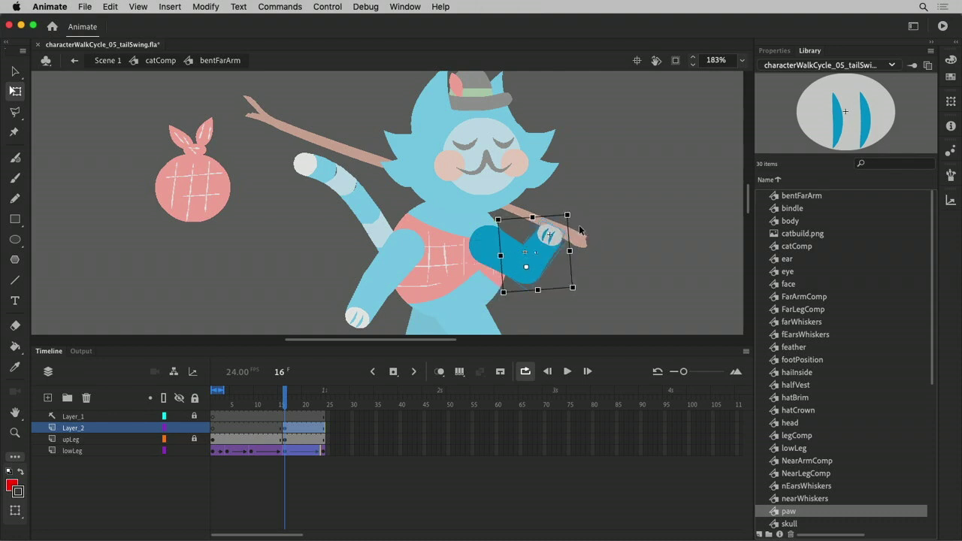
key("Up")
key("Up")
key("Up")
key("Right")
key("Right")
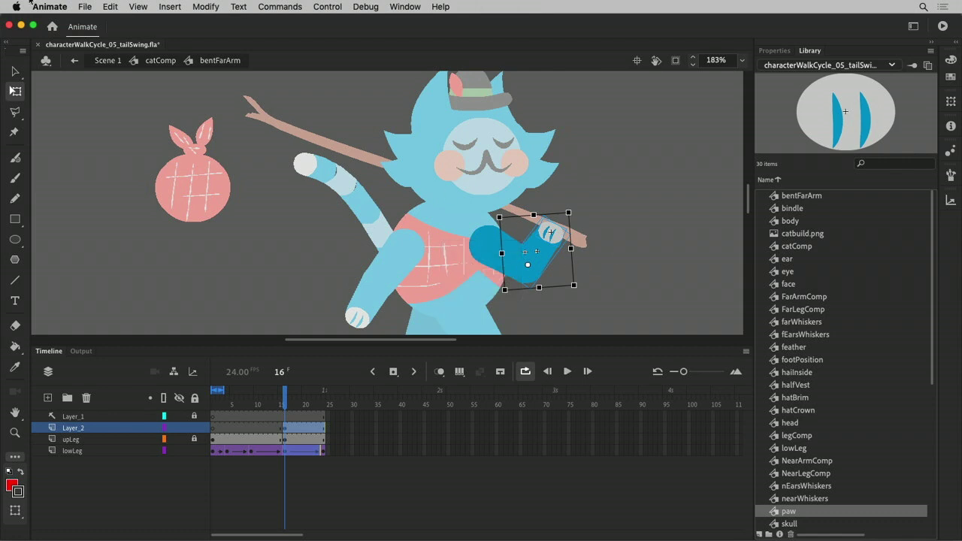
- Return to the catComp symbol and scrub the walk cycle to check the adjusted arm against the stick
left_click(148, 60)
left_click_drag(217, 406, 133, 421)
left_click(345, 149)
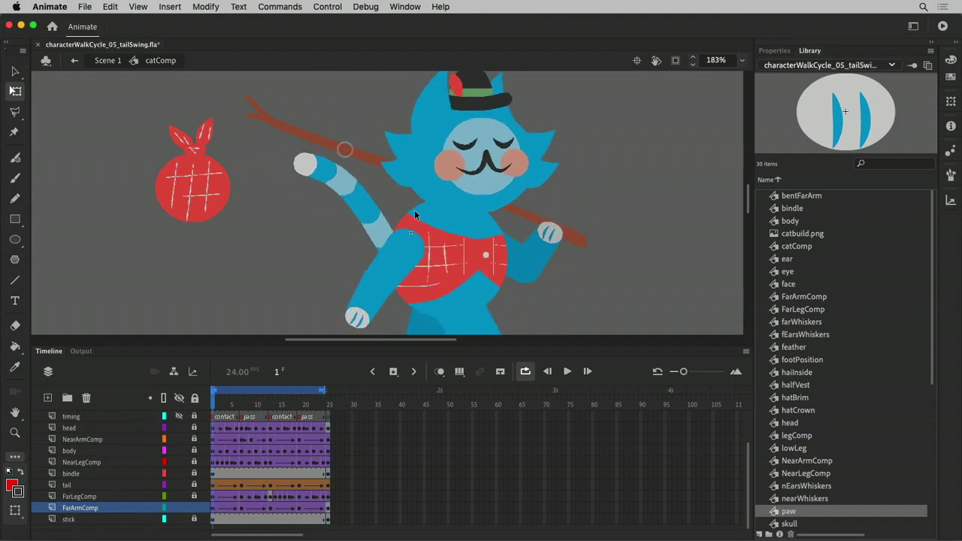
- Unlock the stick layer, lower the stick at frame 1 and rotate it slightly clockwise
left_click(195, 519, "alt")
left_click(216, 518)
key("shift+Down")
key("shift+Down")
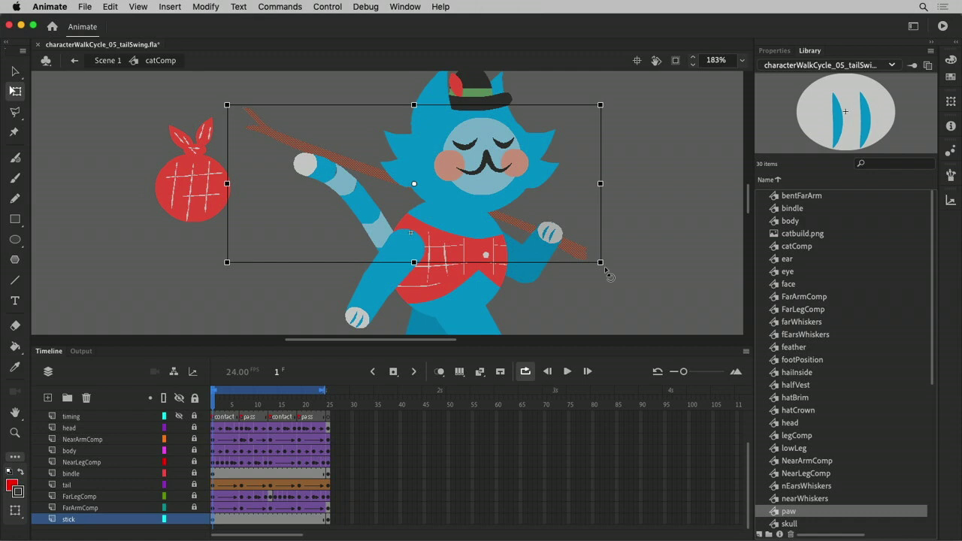
left_click_drag(613, 274, 601, 287)
- Nudge the stick up and back until its end sits just below the paw, and scrub the walk cycle to check the fit
key("shift+Up")
key("shift+Up")
key("shift+Up")
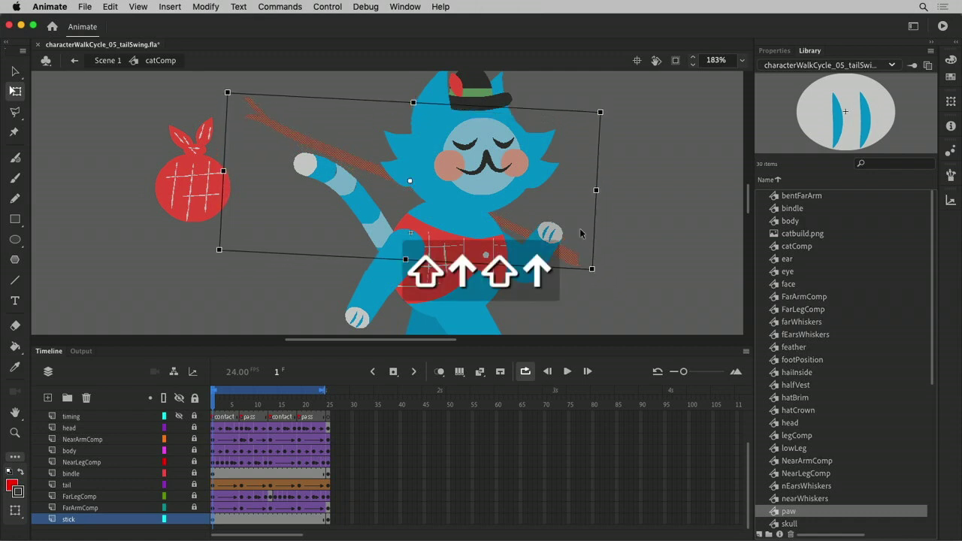
key("shift+Right")
key("shift+Right")
key("shift+Down")
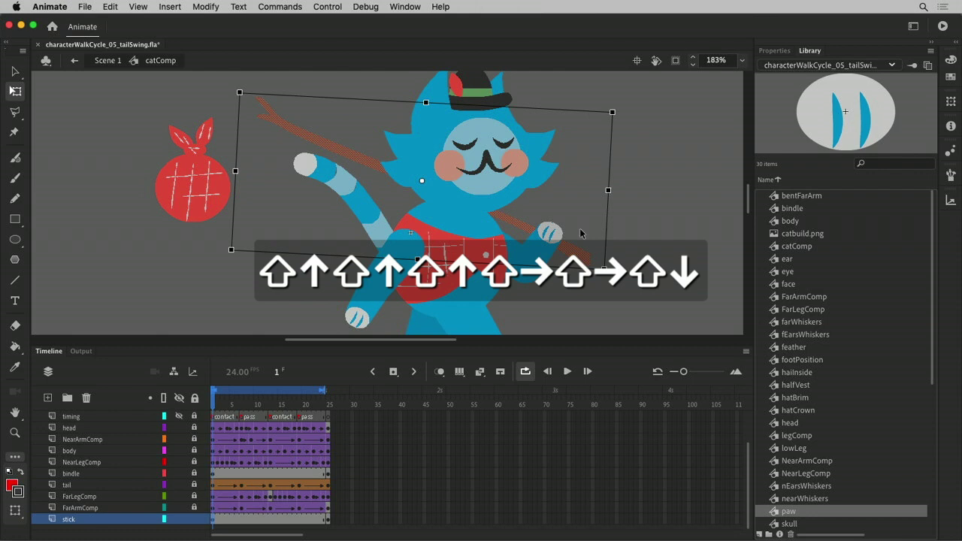
key("shift+Left")
key("shift+Left")
key("shift+Up")
key("shift+Left")
key("shift+Left")
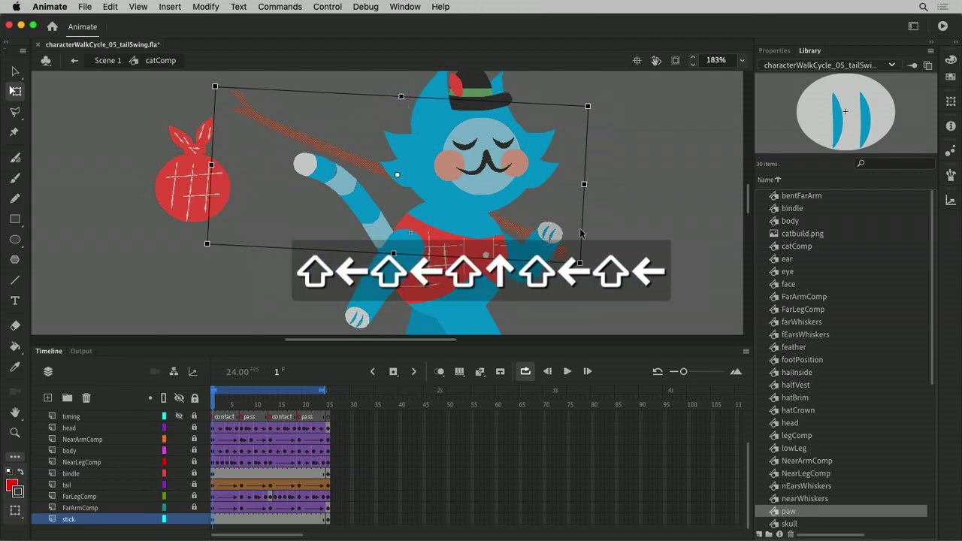
key("shift+Up")
key("shift+Right")
key("shift+Down")
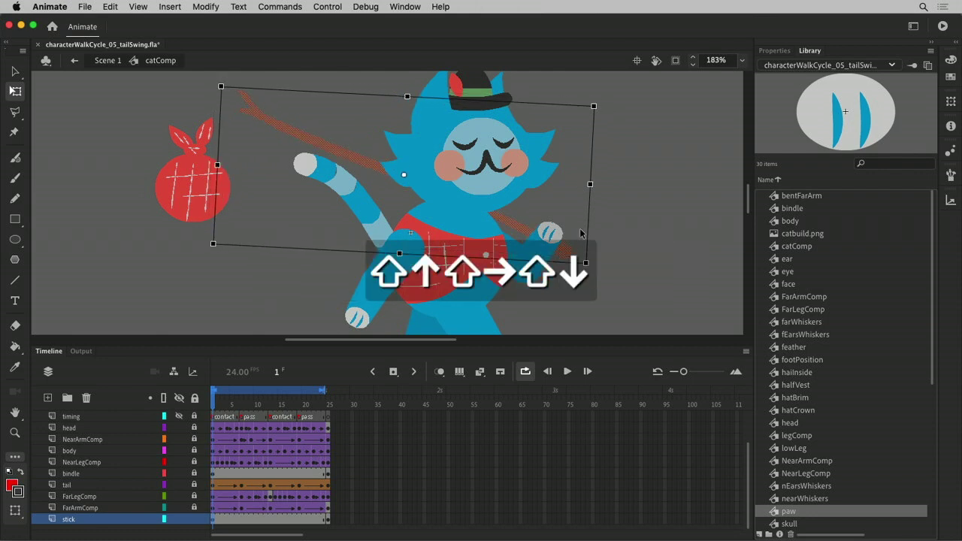
left_click(593, 271)
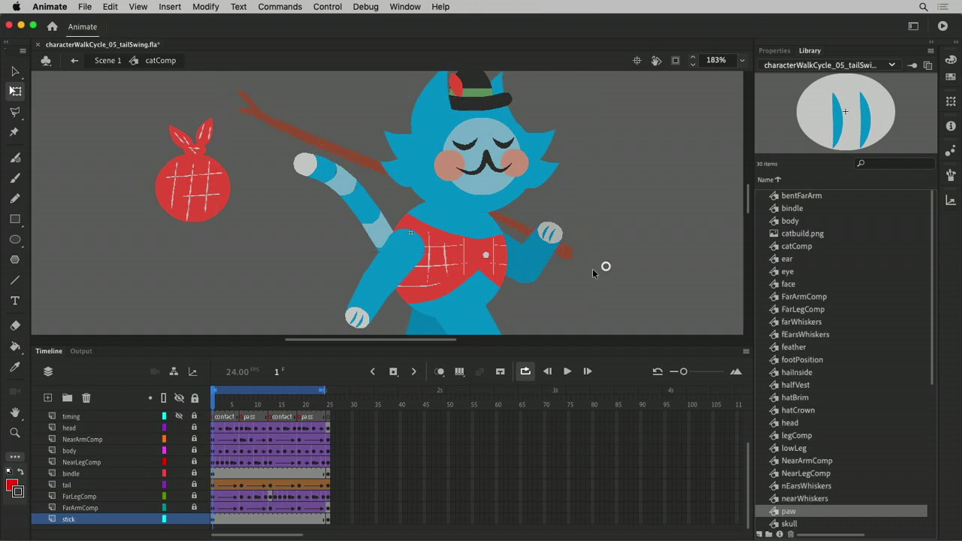
left_click_drag(220, 407, 170, 427)
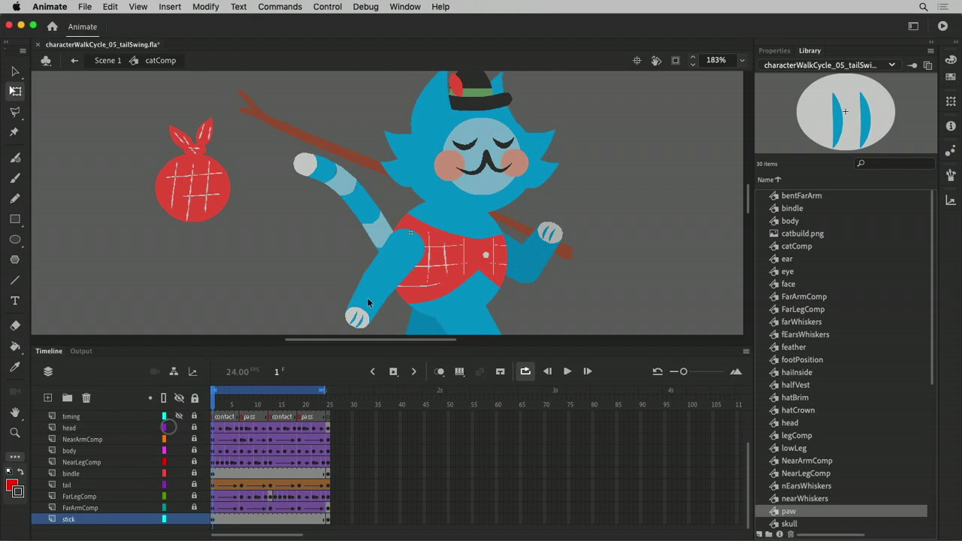
- Clear the frame 25 keyframes on the stick and bindle layers
left_click(328, 521)
key("shift+F6")
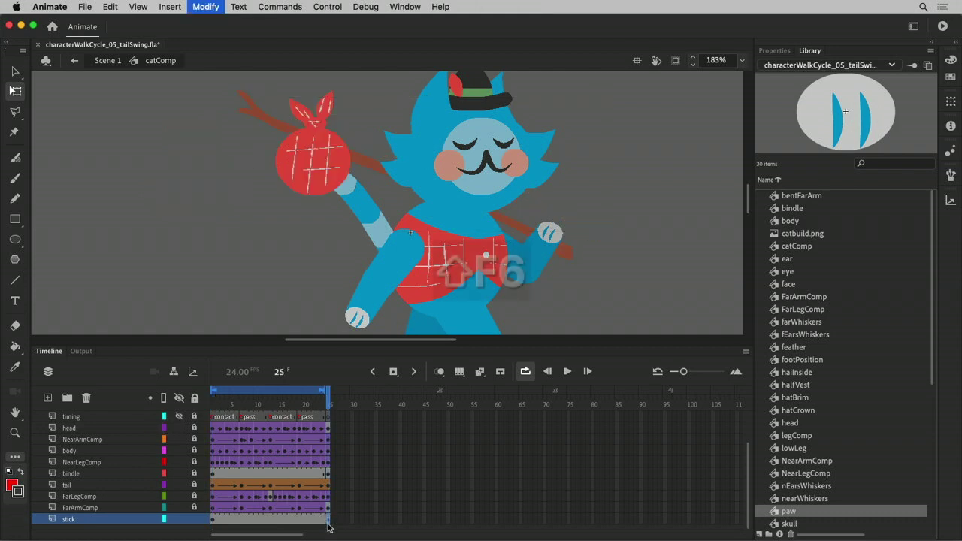
left_click(328, 474)
key("shift+F6")
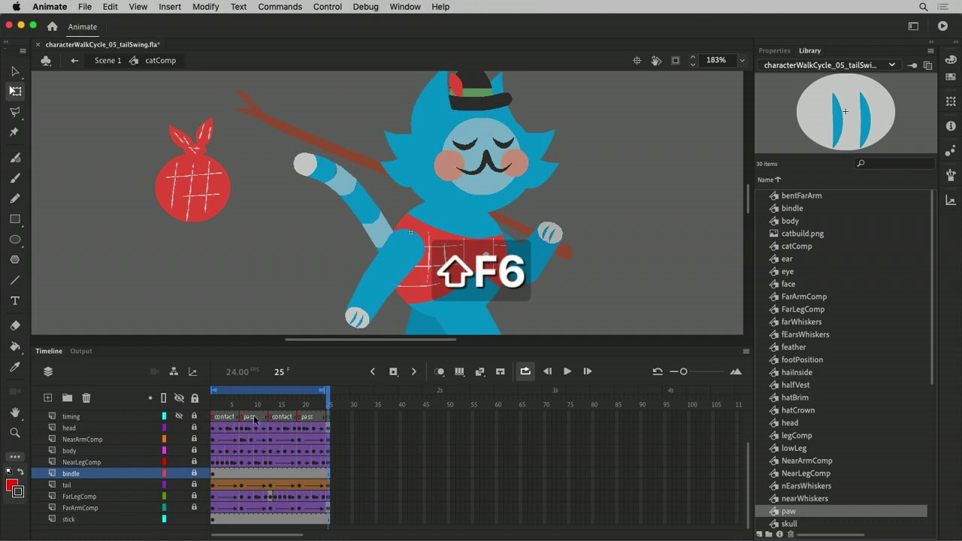
- Add keyframes to the stick layer at frames 13 and 7
left_click_drag(220, 406, 155, 440)
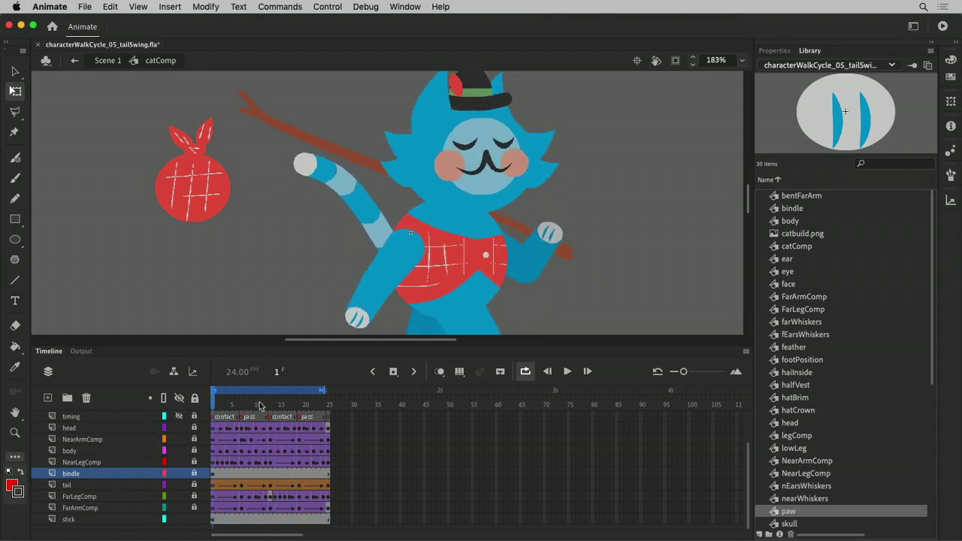
left_click_drag(216, 407, 189, 418)
left_click(271, 518)
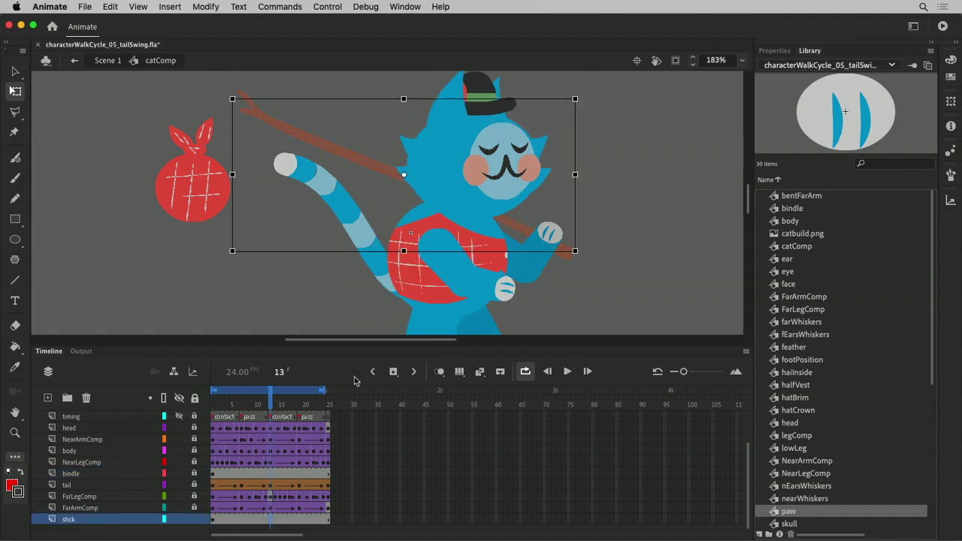
key("F6")
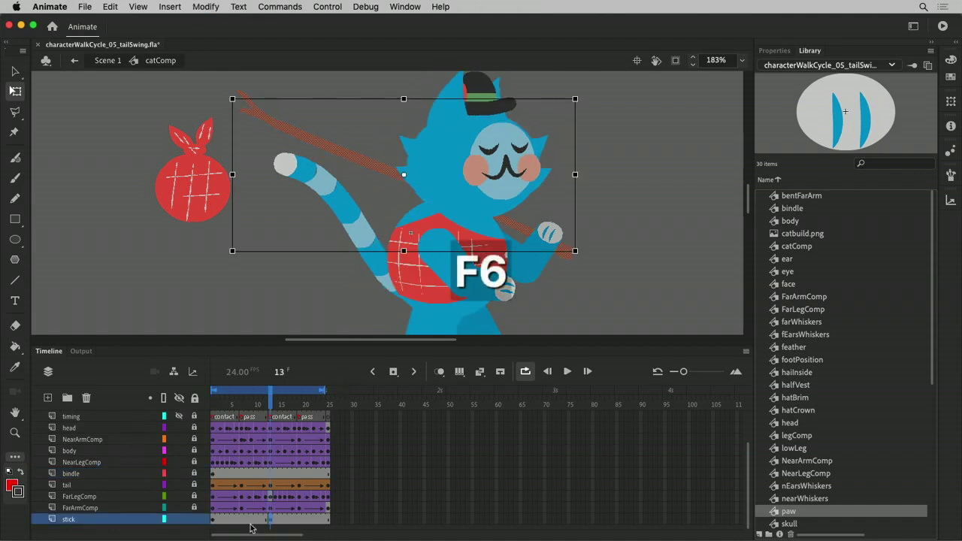
left_click(213, 519)
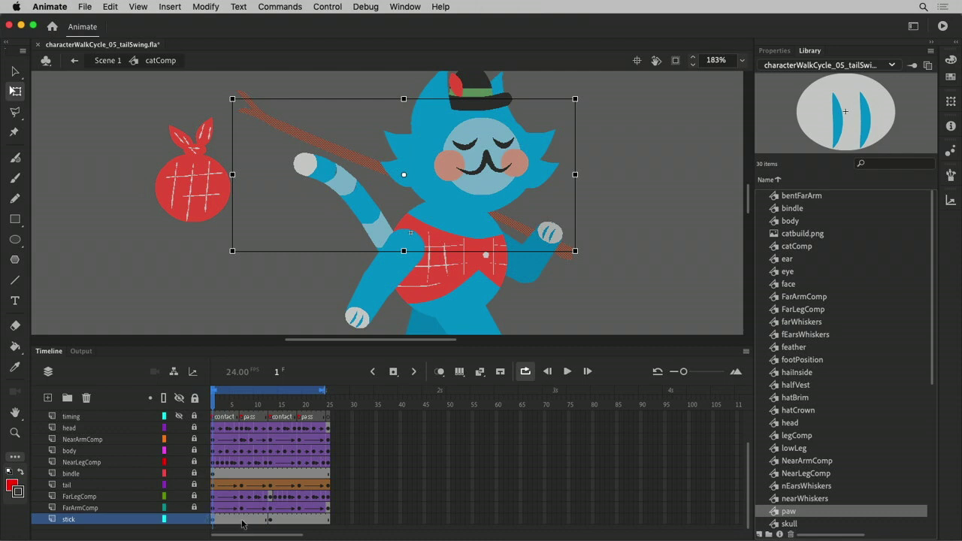
left_click(240, 518)
key("F6")
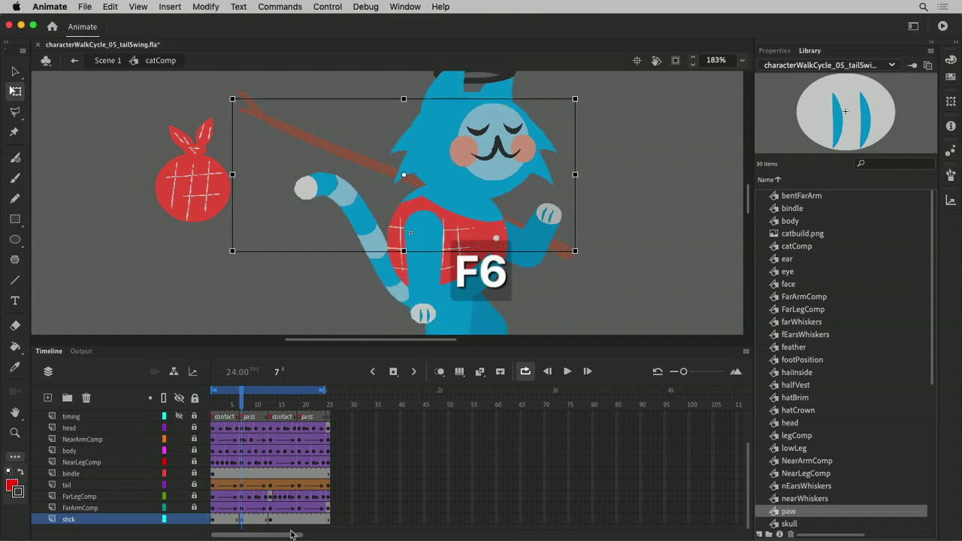
- Raise the stick at frame 7 to follow the paw and rotate it slightly counterclockwise, lowering its forked end
key("shift+Up")
key("shift+Up")
key("shift+Up")
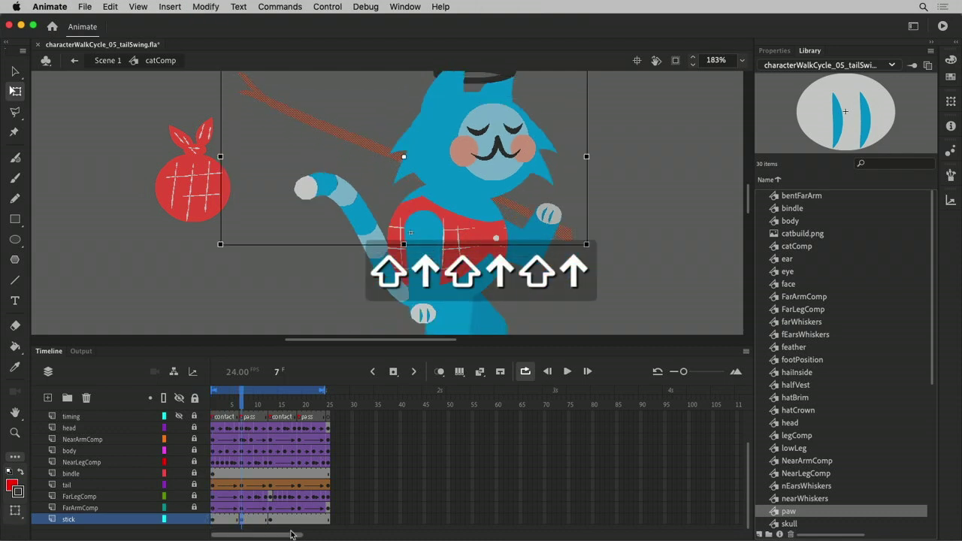
key("shift+Up")
key("shift+Down")
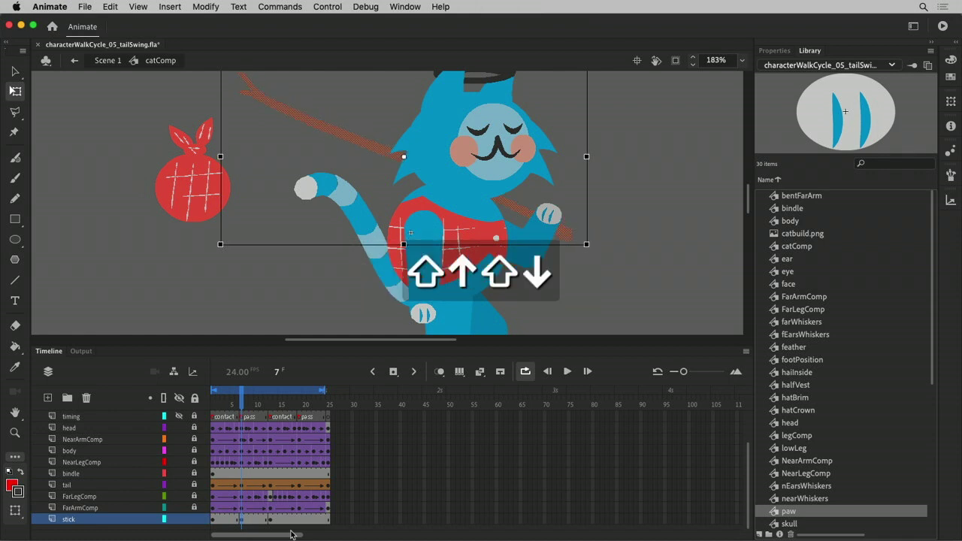
left_click(664, 196)
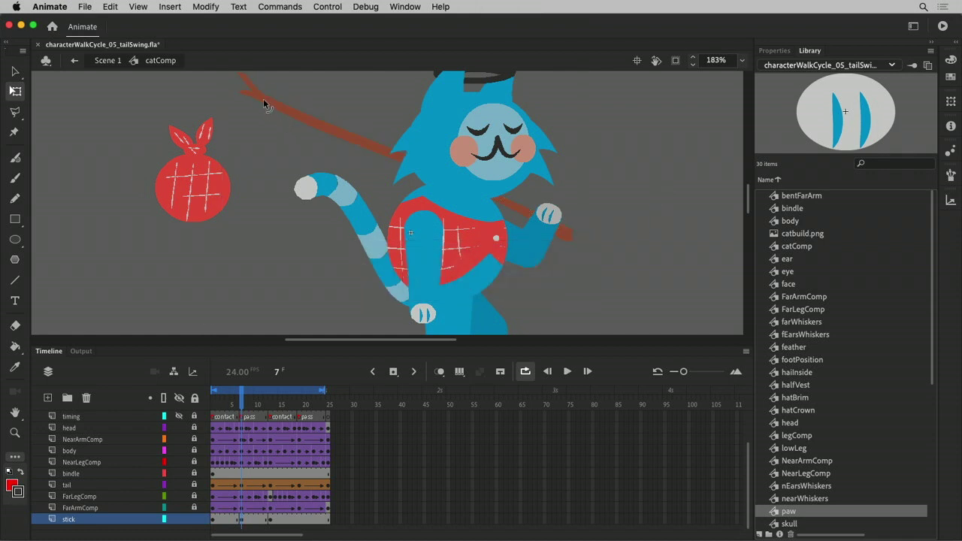
left_click_drag(240, 89, 233, 109)
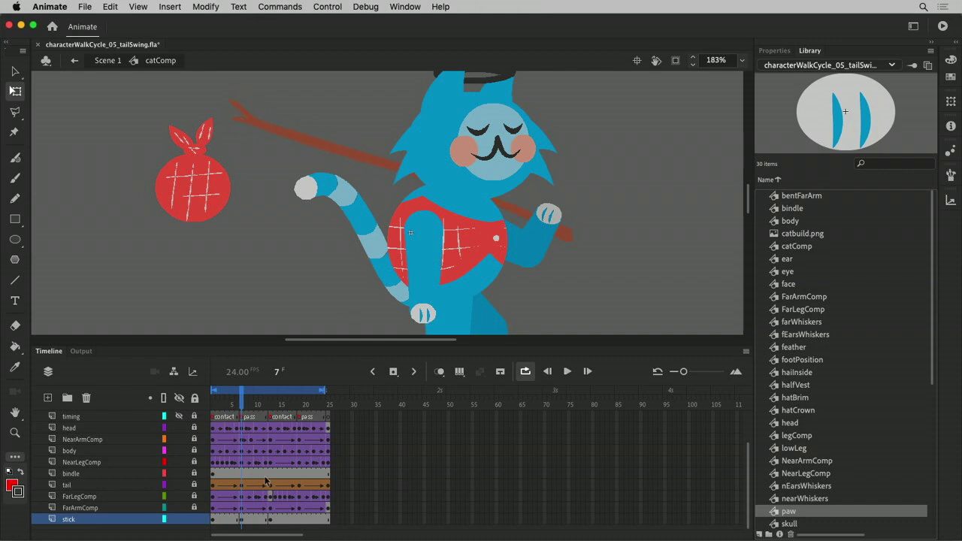
- Create shape tweens on the stick layer between frames 1, 7 and 13, and scrub through the motion
mouse_move(244, 418)
left_mouse_down()
mouse_move(289, 419)
mouse_move(227, 421)
left_mouse_up()
left_click_drag(229, 519, 248, 518)
right_click(247, 518)
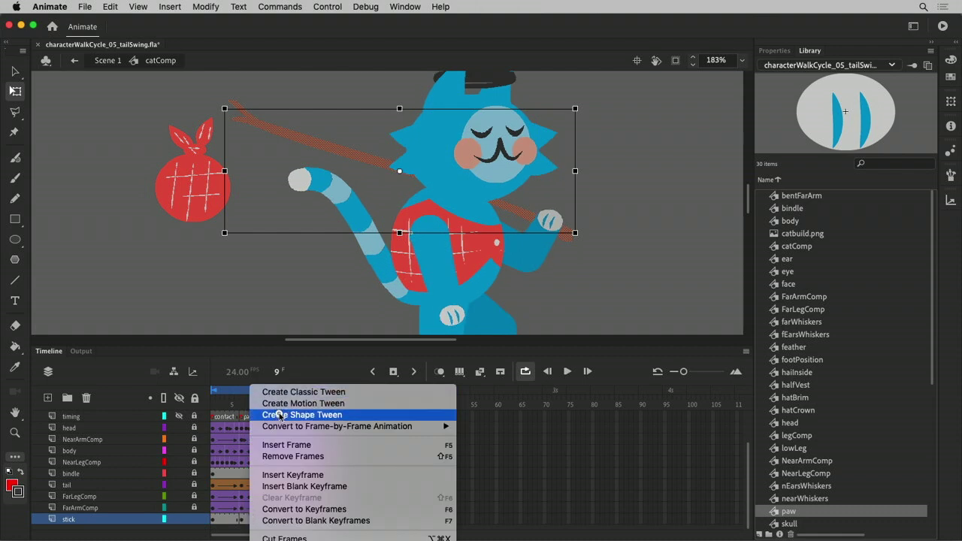
left_click(280, 415)
left_click_drag(240, 402, 214, 402)
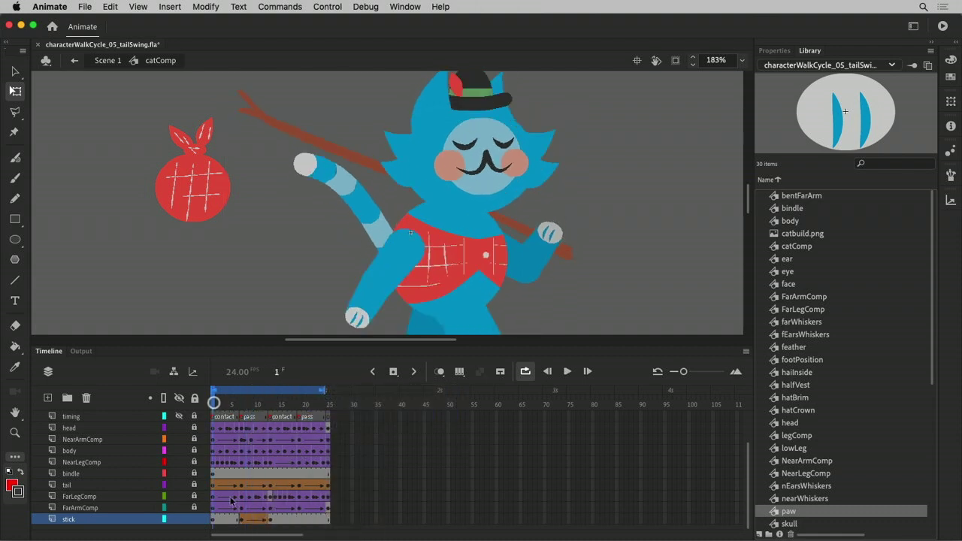
right_click(221, 519)
left_click(255, 416)
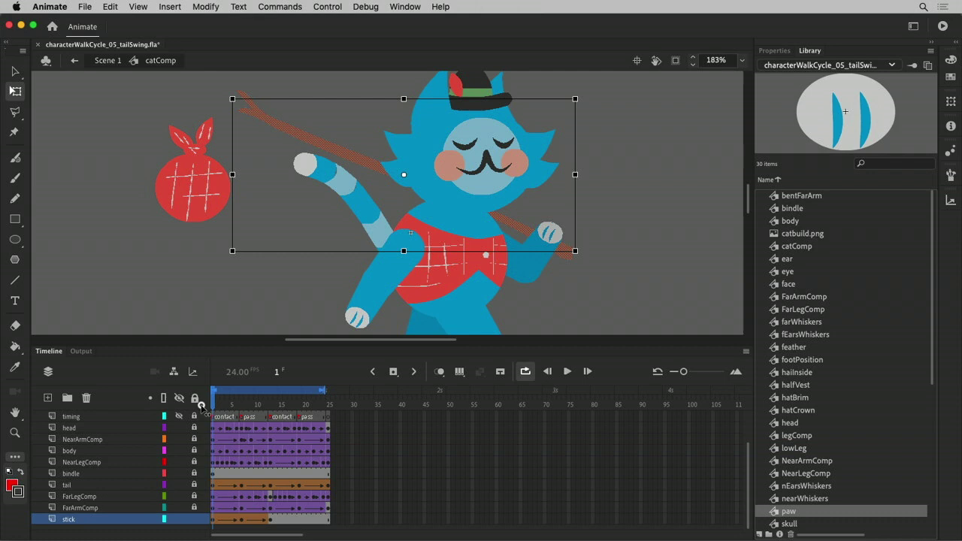
left_click_drag(218, 406, 269, 406)
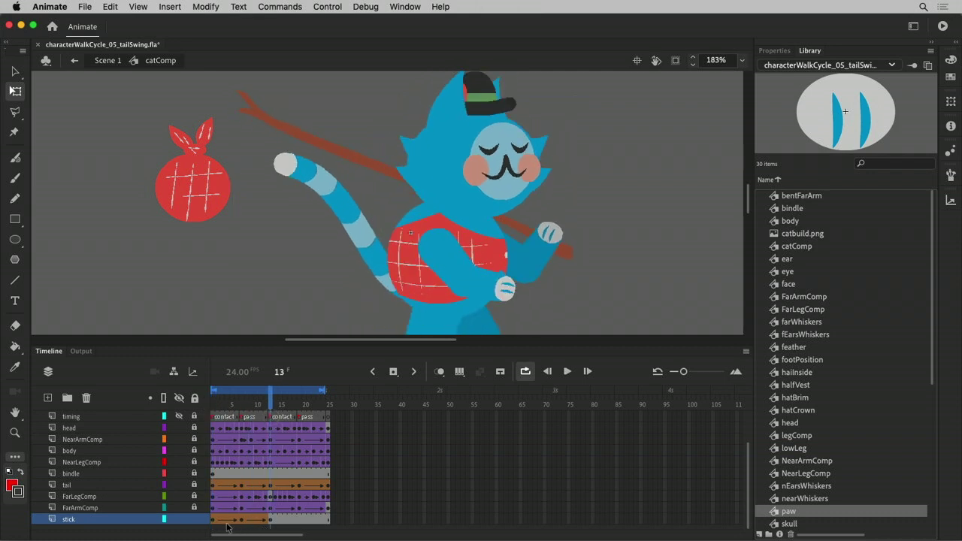
- Copy the stick's tweened frames 1 to 13 so they repeat from frame 13 to 25, and play back the walk cycle
left_click_drag(218, 520, 291, 521)
left_click(292, 520)
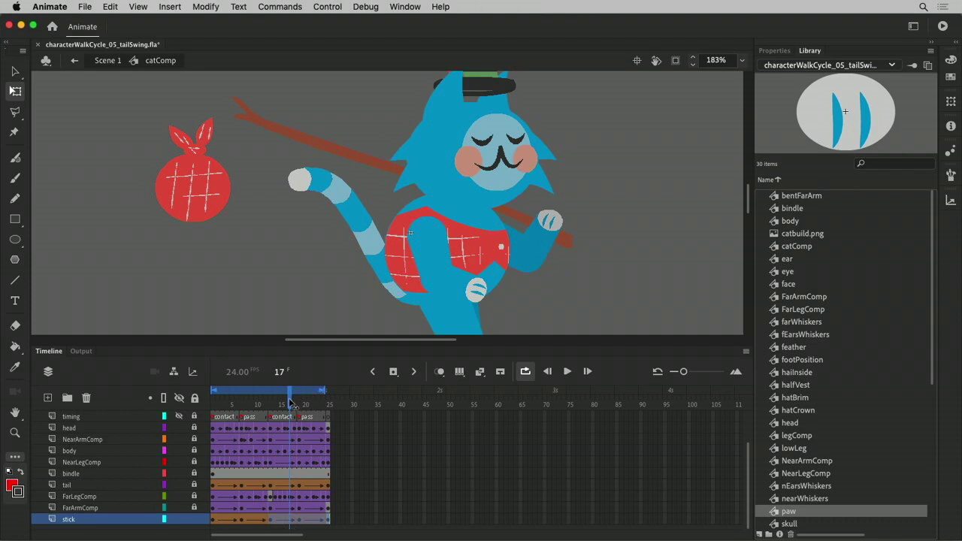
key("Return")
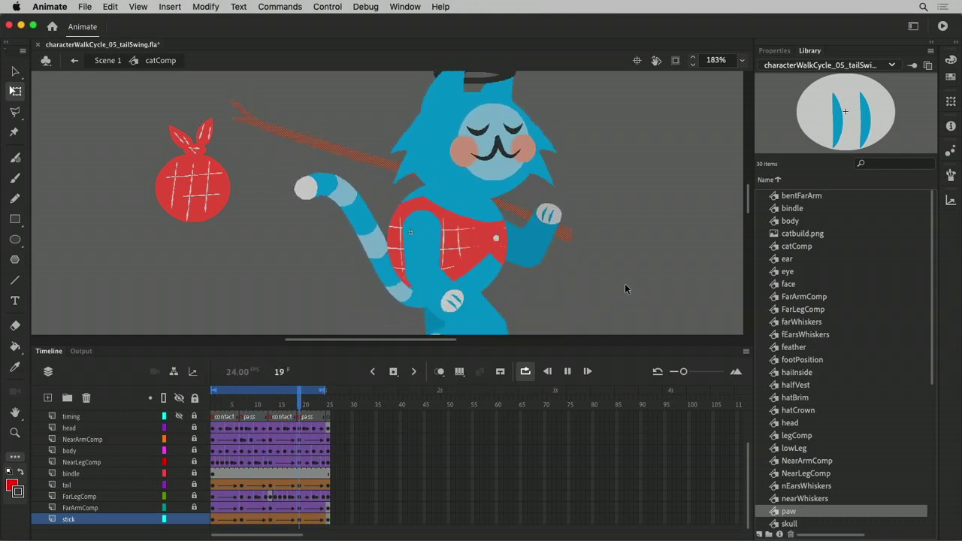
key("Return")
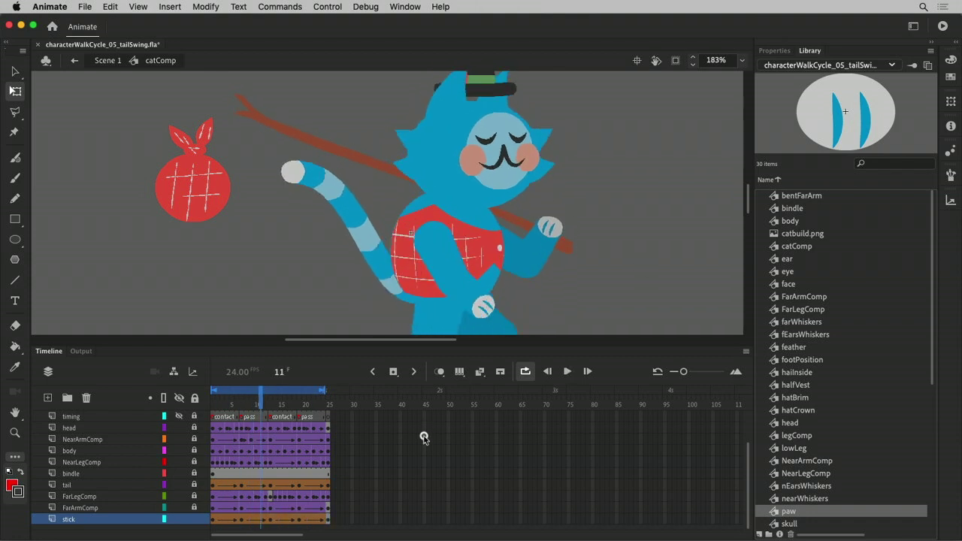
left_click(423, 438)
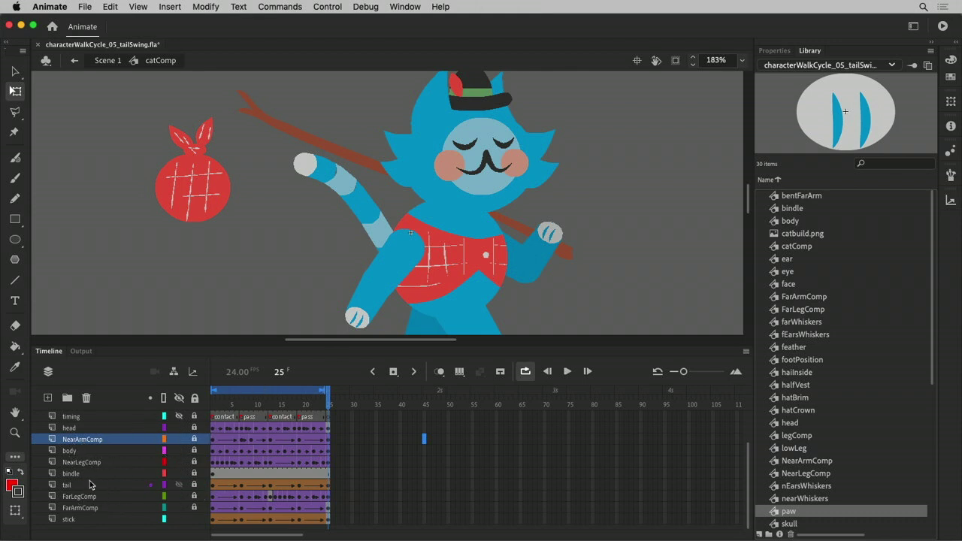
- Move the stick layer above the FarArmComp layer
left_click(79, 519)
left_click_drag(79, 519, 55, 502)
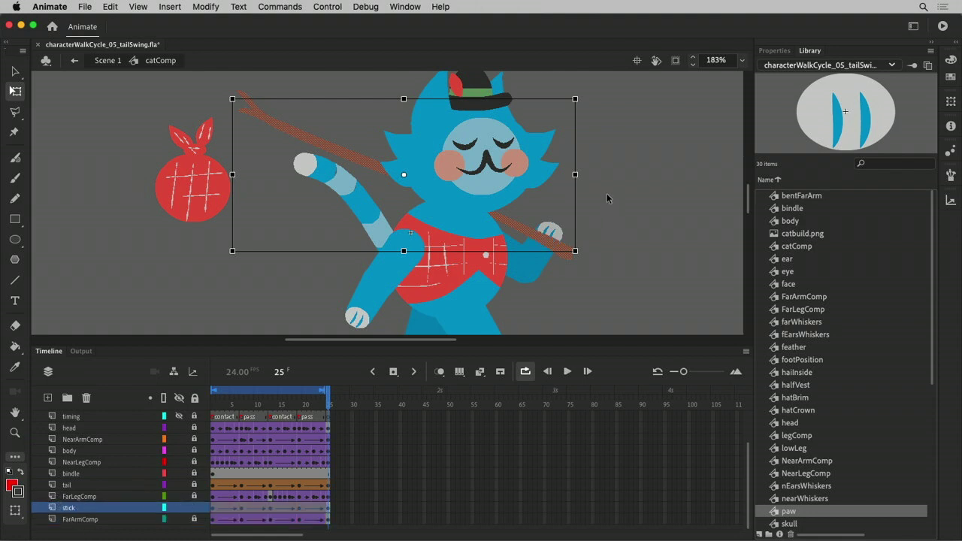
left_click(607, 197)
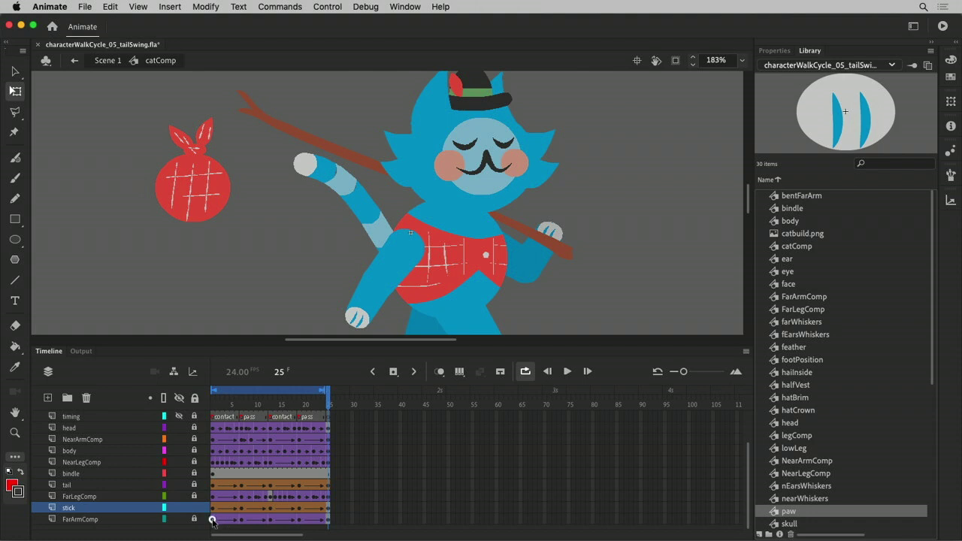
- Duplicate the FarArmComp layer, place the copy above the stick layer and rename it farPaw
left_click_drag(212, 520, 328, 524)
right_click(69, 518)
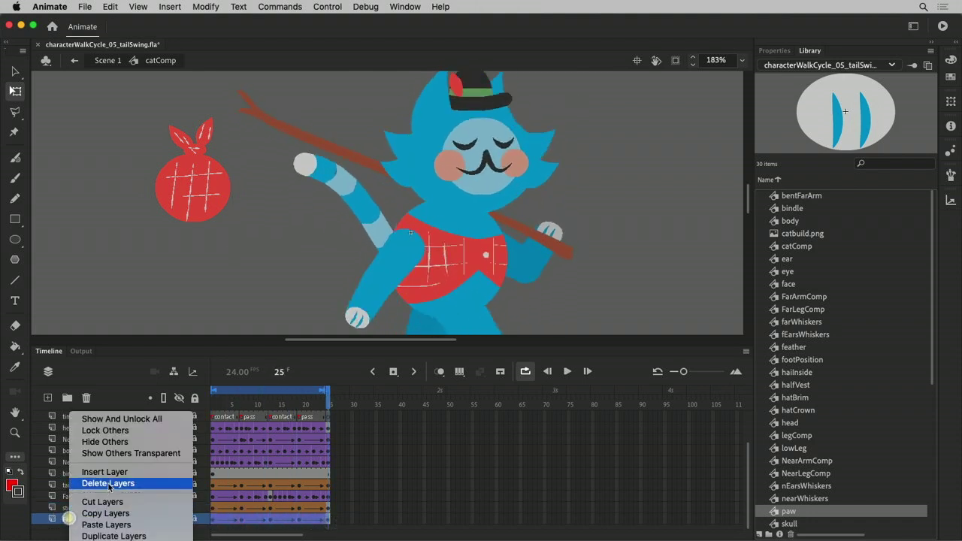
left_click(106, 535)
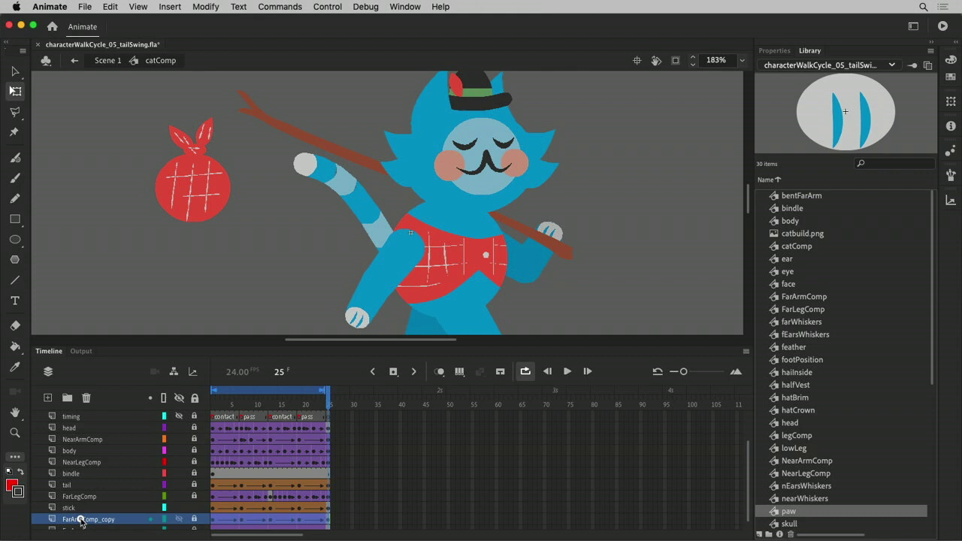
left_click_drag(81, 522, 84, 508)
double_click(87, 508)
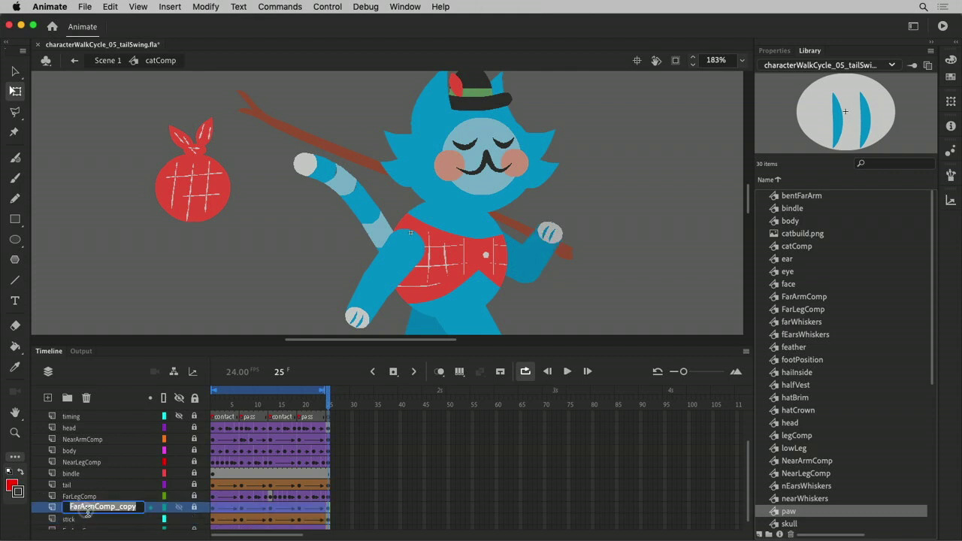
type("farPae")
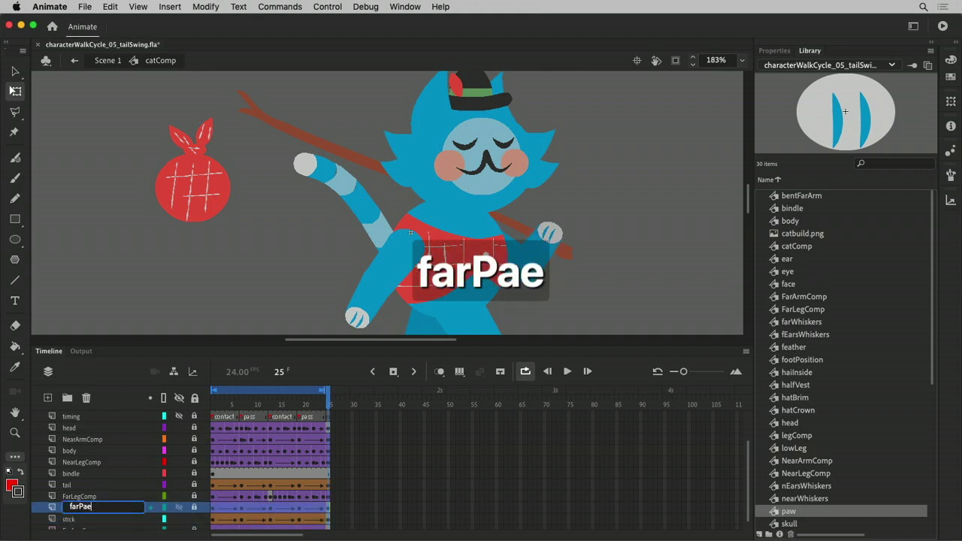
key("BackSpace")
type("w")
key("Return")
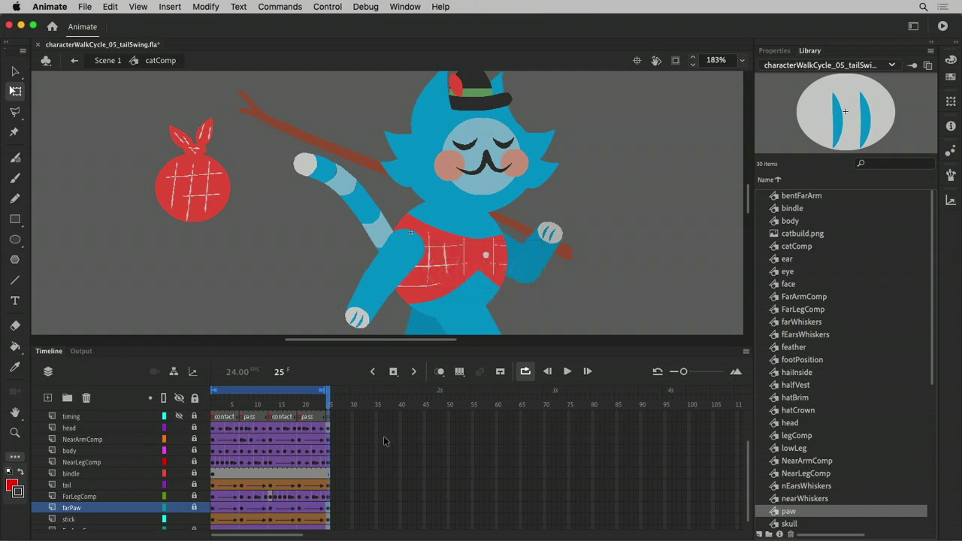
- Unlock the farPaw layer and swap its frame 1 arm for a duplicate of bentFarArm named bentFarPaw
left_click(194, 511)
left_click(214, 507)
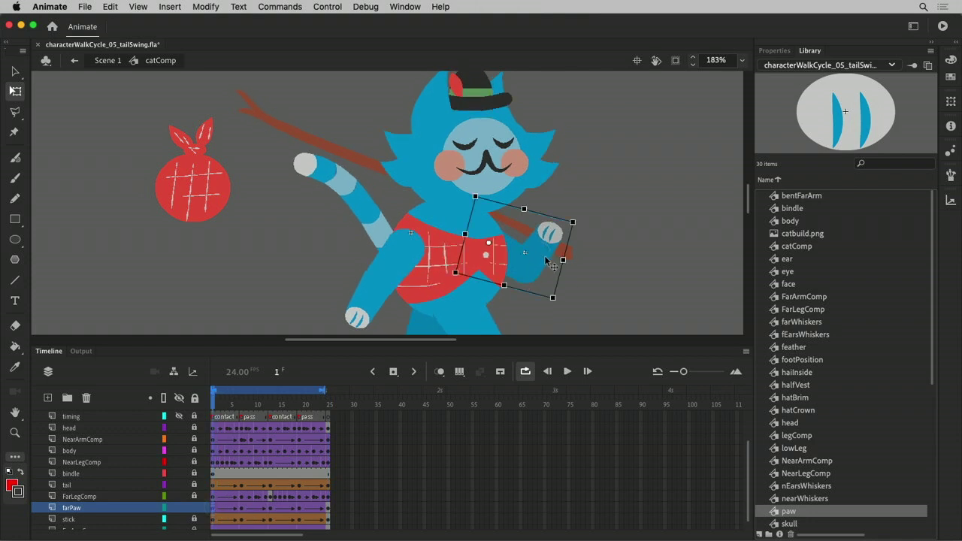
left_click(771, 52)
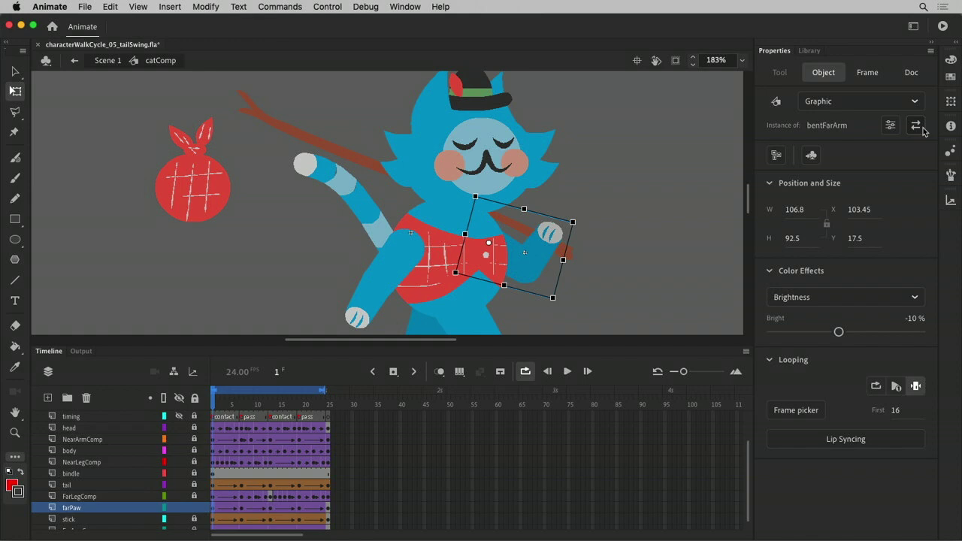
left_click(922, 127)
left_click(334, 317)
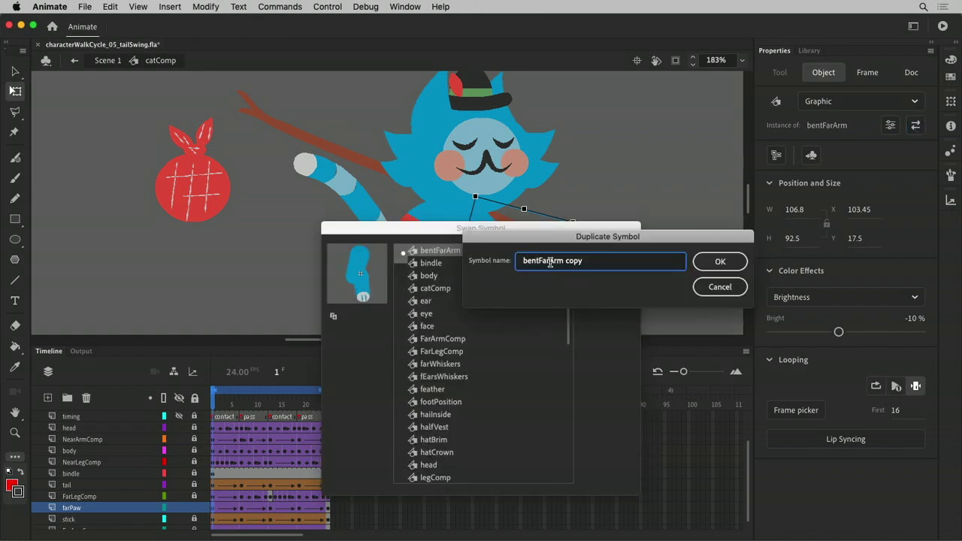
left_click_drag(551, 262, 658, 260)
type("paw")
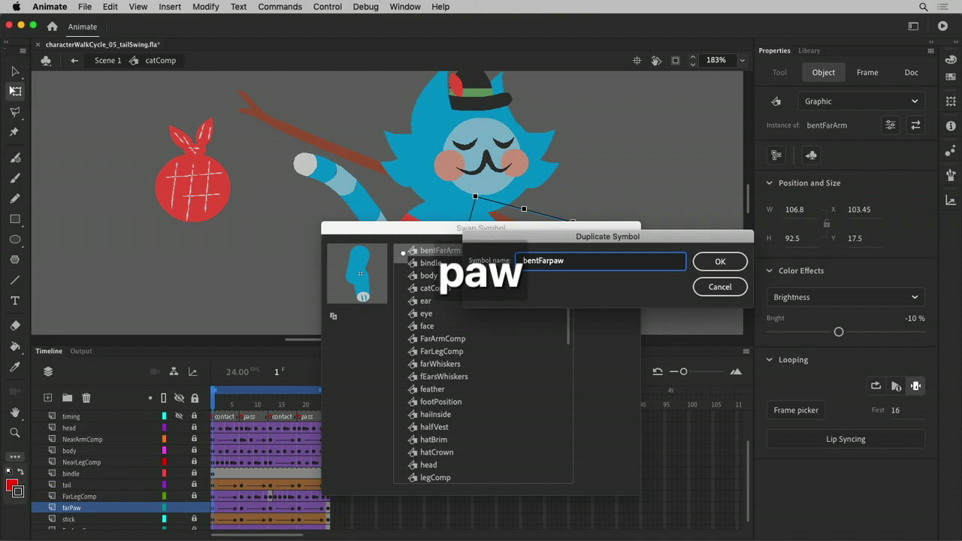
key("BackSpace")
key("BackSpace")
key("BackSpace")
type("Paw")
key("Return")
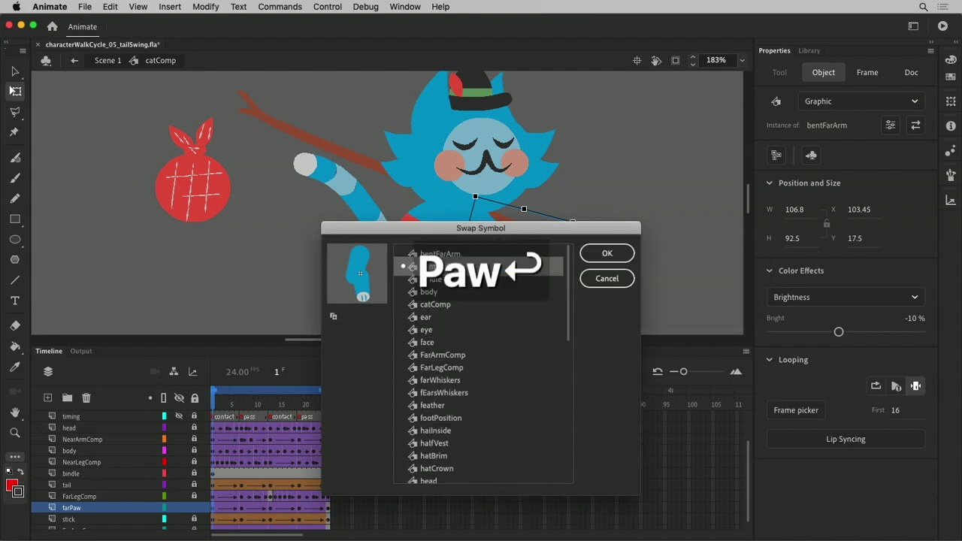
left_click(608, 253)
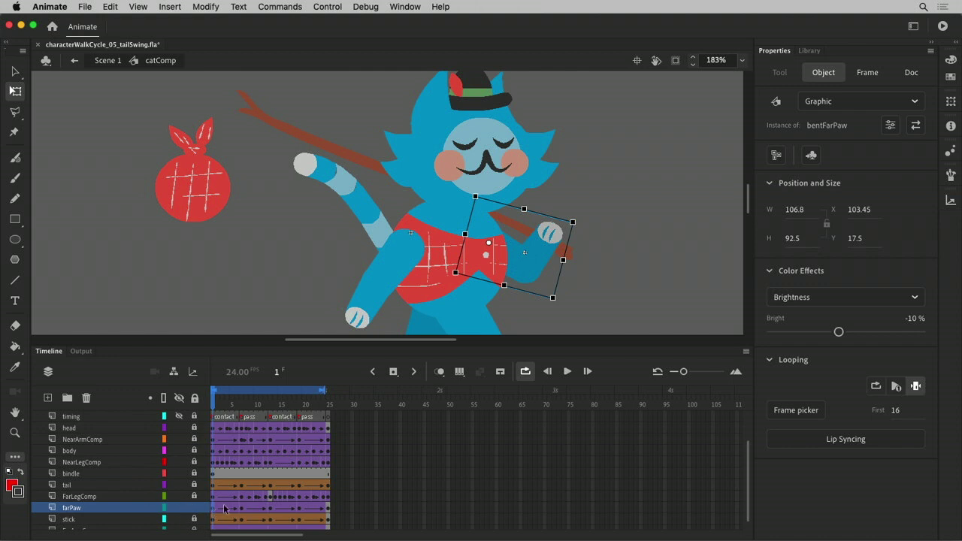
- Turn on Edit Multiple Frames with the range set to all frames
left_click(460, 371)
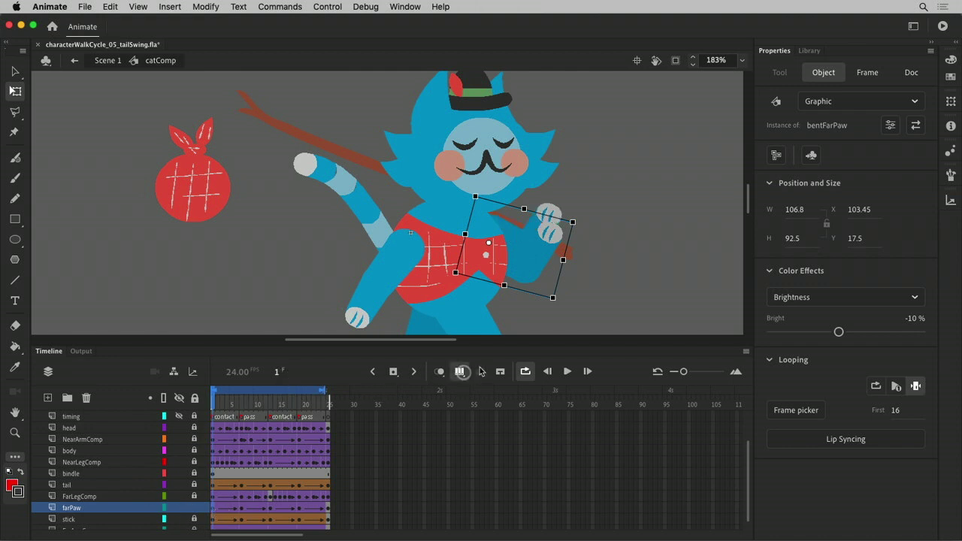
left_click_drag(328, 393, 332, 391)
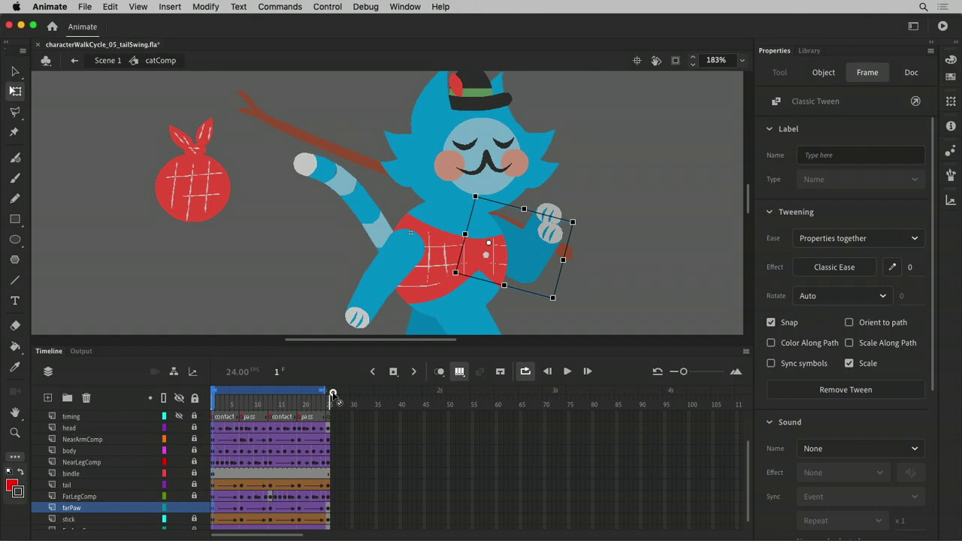
left_click(460, 372)
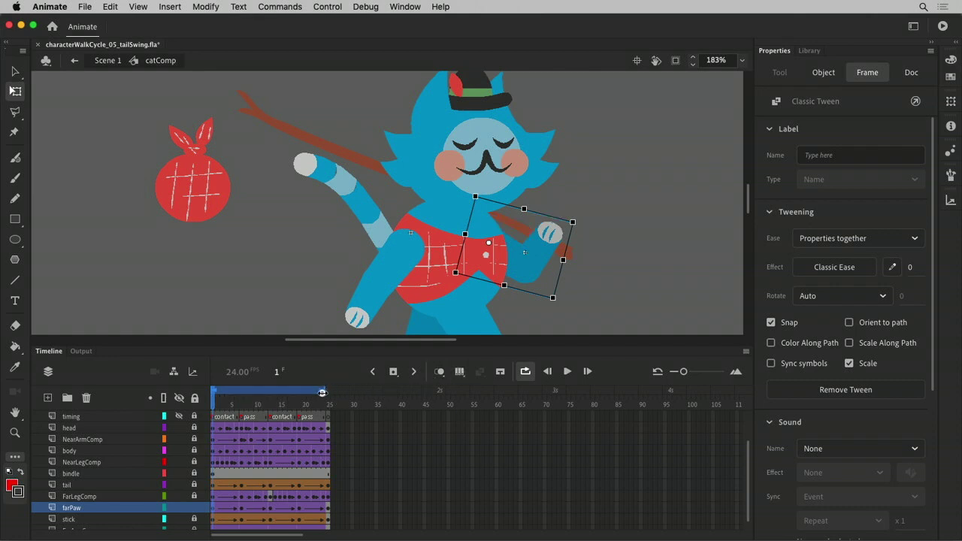
left_click(459, 371)
left_click(459, 371)
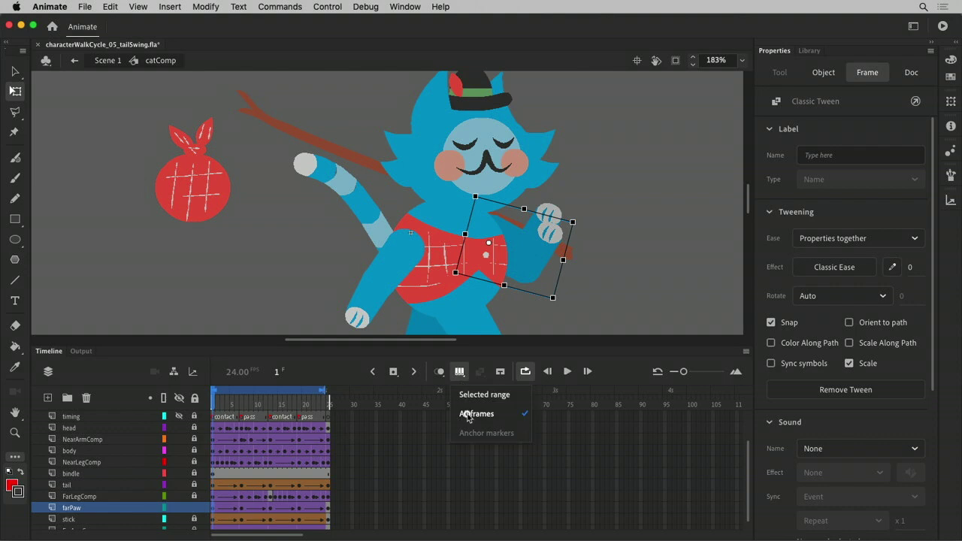
- Select the far-arm instances across all farPaw keyframes and swap them for the bentFarPaw symbol
left_click_drag(652, 123, 442, 287)
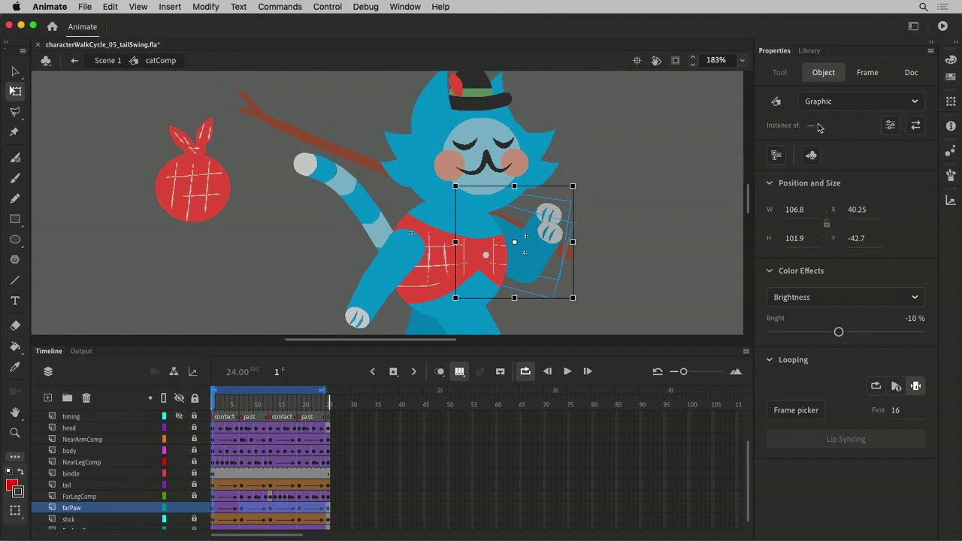
left_click(916, 126)
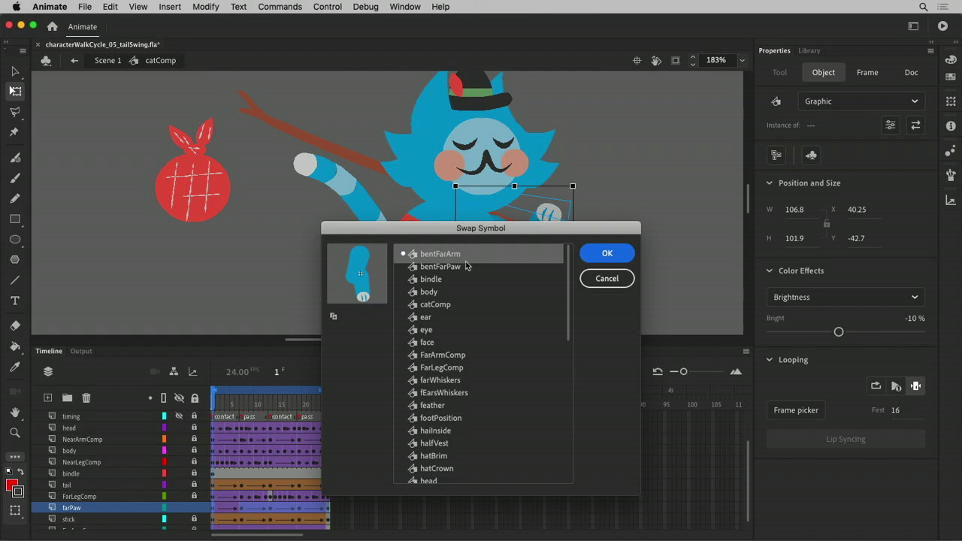
left_click(441, 267)
left_click(607, 253)
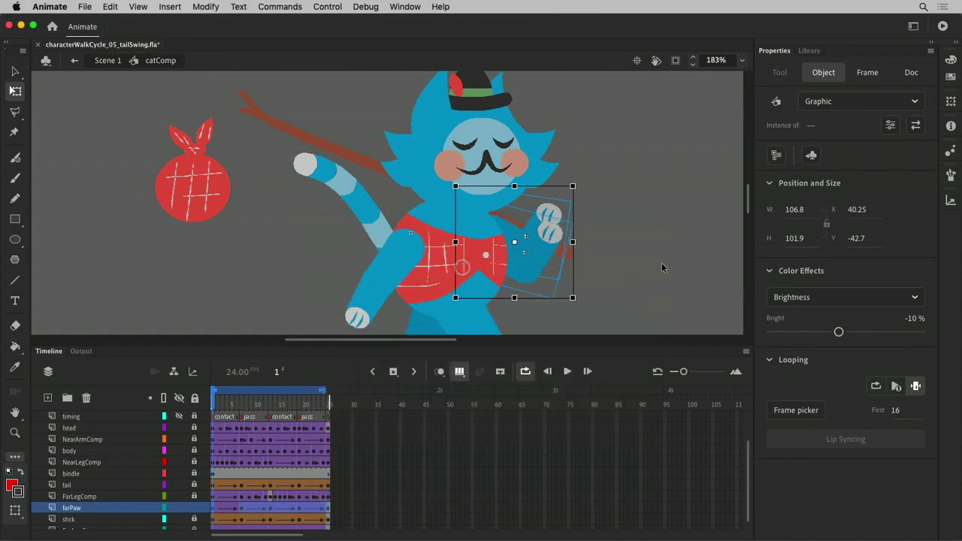
- Inspect the farPaw instance at frames 7 and 2, displaying the farPaw and FarArmComp layers as outlines to compare them
left_click(350, 478)
left_click(240, 507)
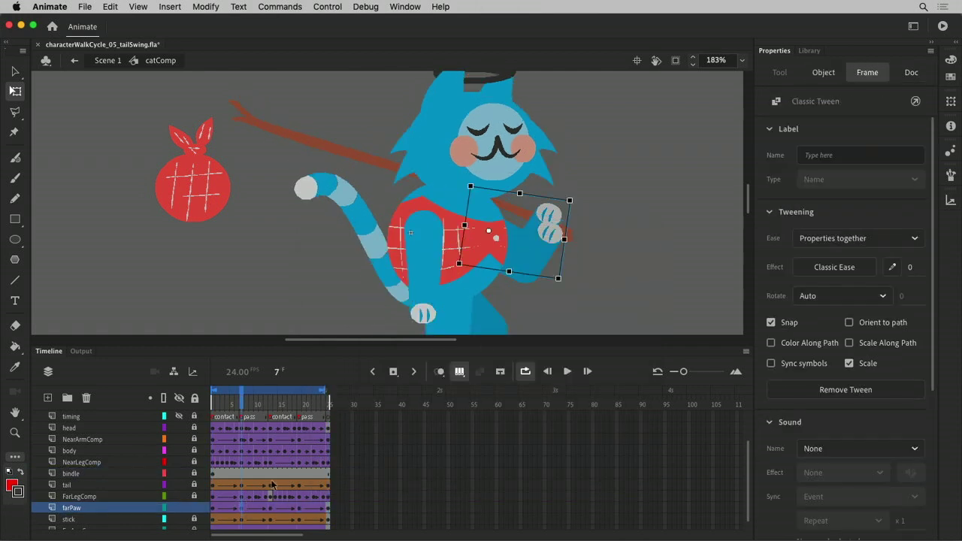
left_click(217, 508)
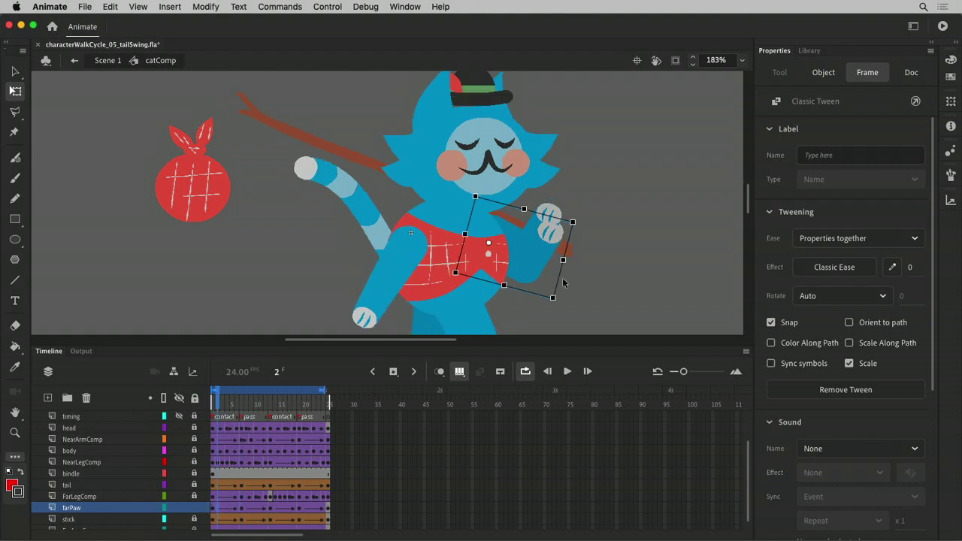
left_click(546, 262)
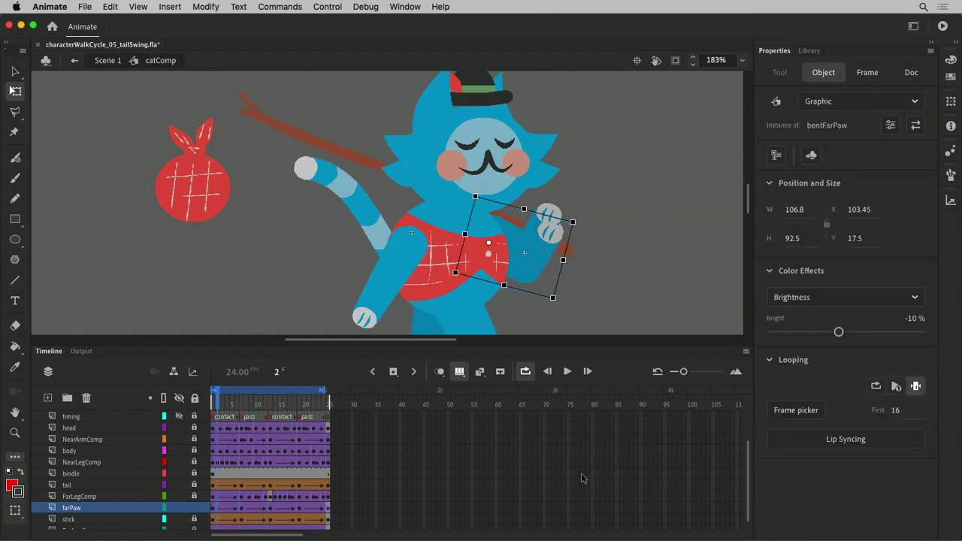
scroll(377, 486, "down", 1)
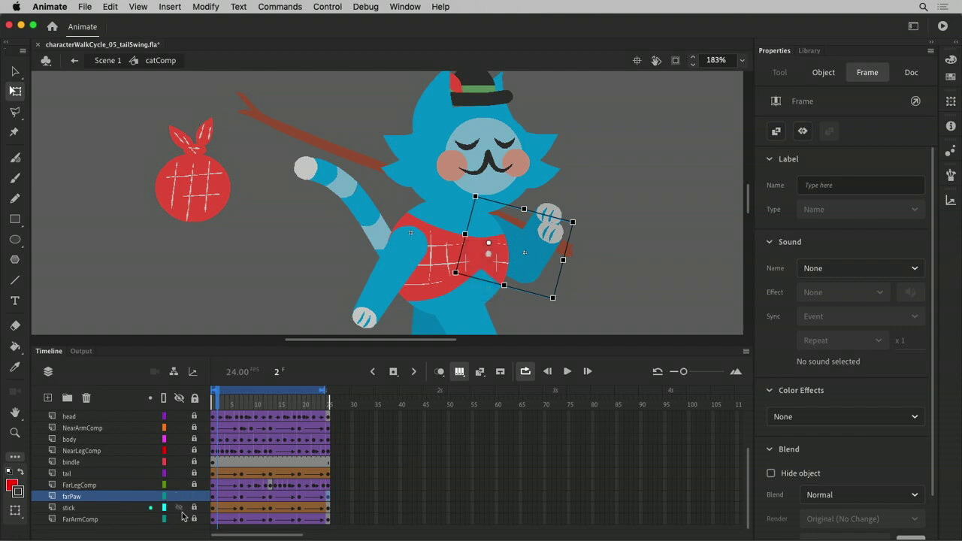
left_click(164, 496)
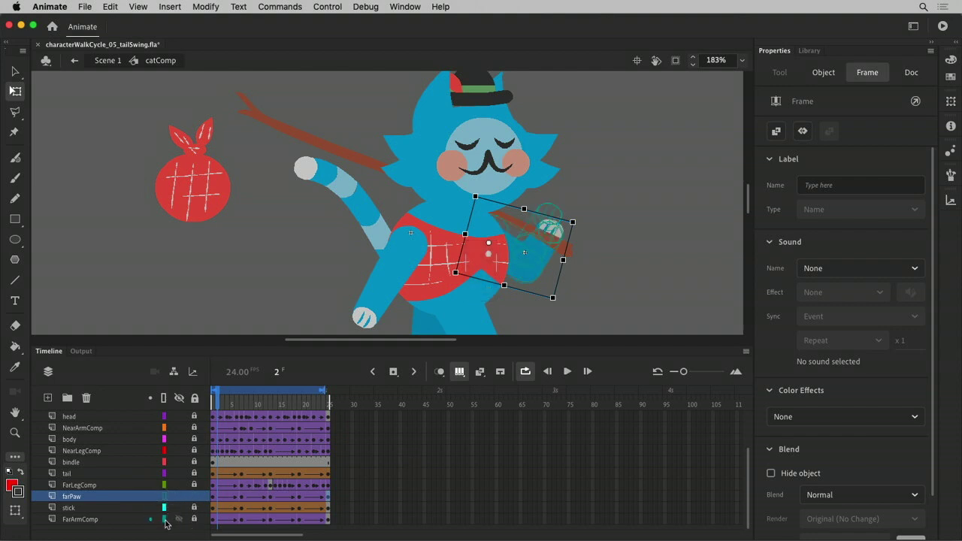
left_click(165, 521)
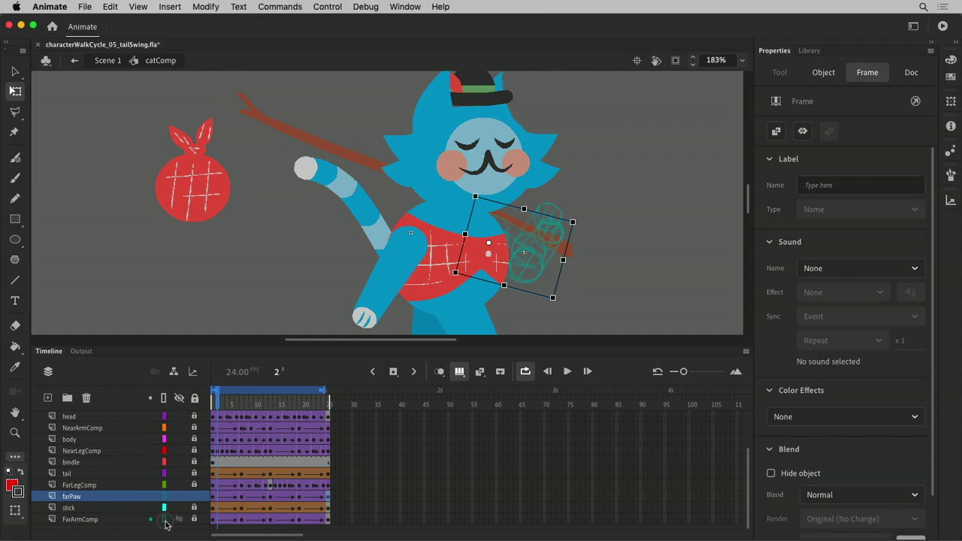
- Turn off Edit Multiple Frames and return the farPaw and FarArmComp layers from outlines to full display
left_click(459, 371)
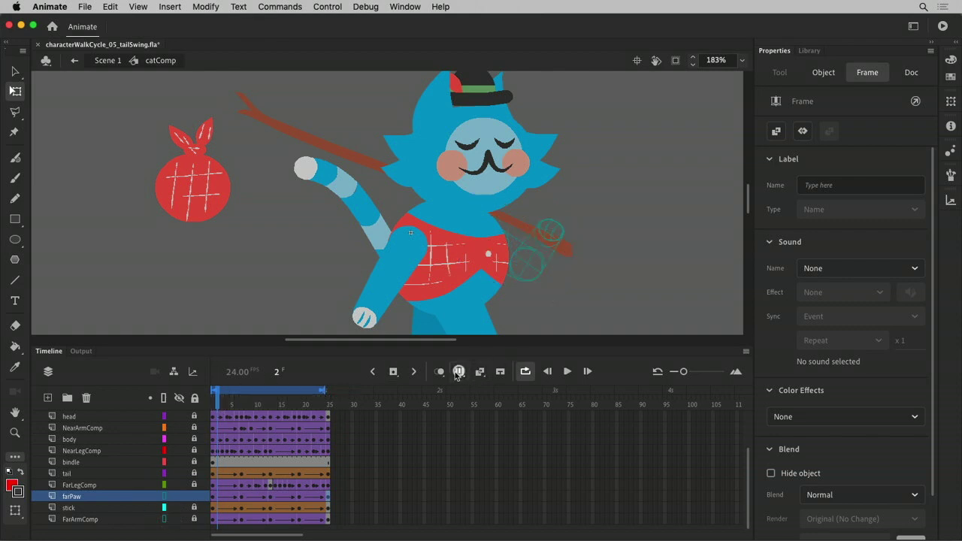
left_click(164, 496)
left_click(164, 519)
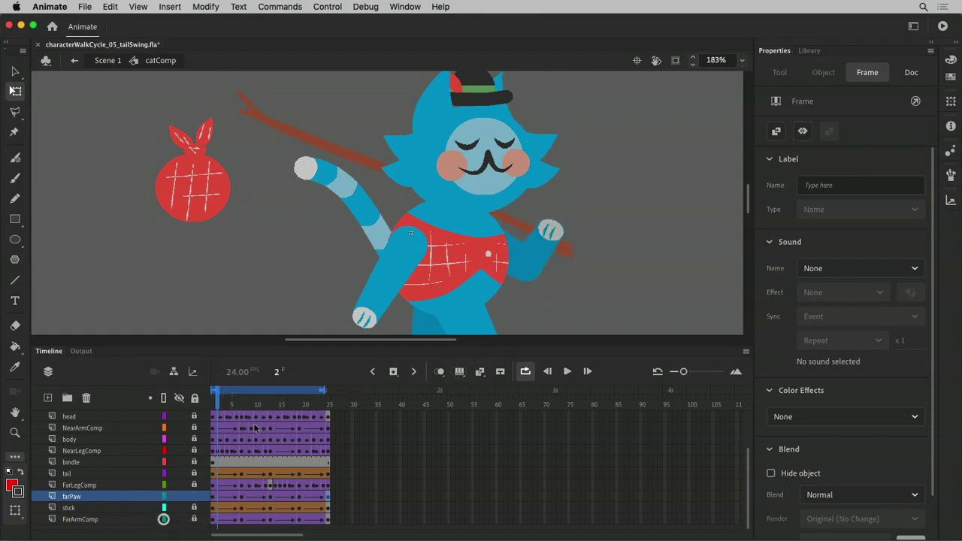
- Scrub and play the walk cycle to check the far arm's motion with the stick
left_click_drag(216, 404, 246, 406)
key("Return")
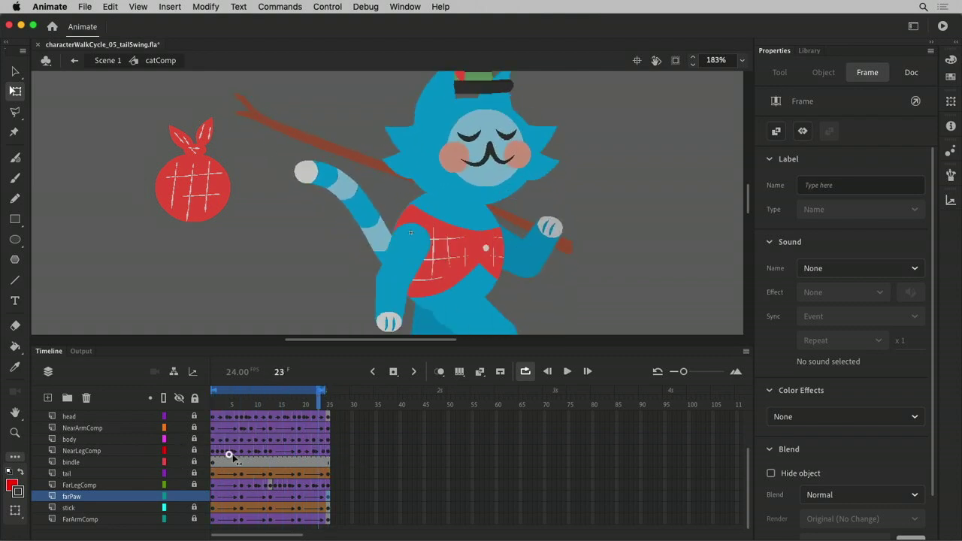
key("Return")
- Convert the upLeg and lowLeg layers inside the bentFarPaw symbol to guide layers and return to catComp
double_click(549, 227)
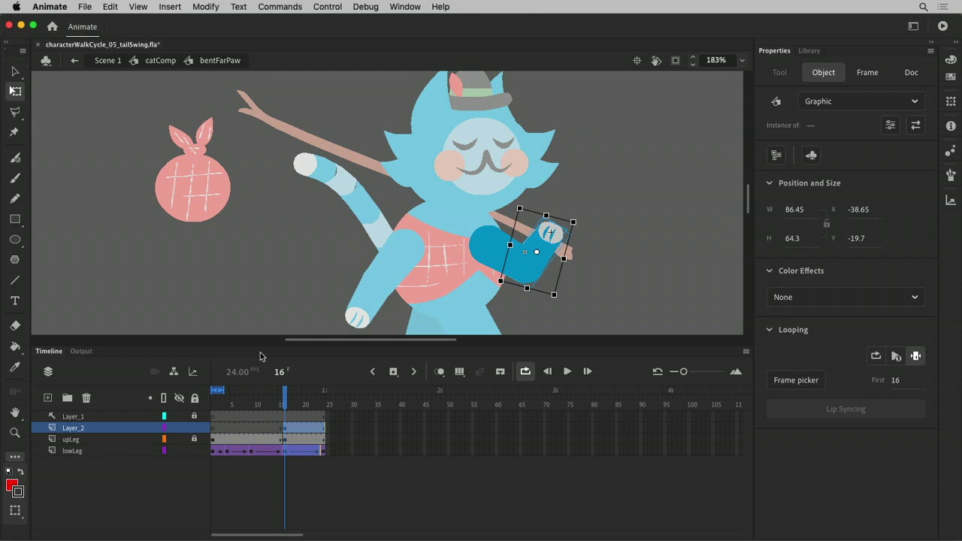
left_click(600, 219)
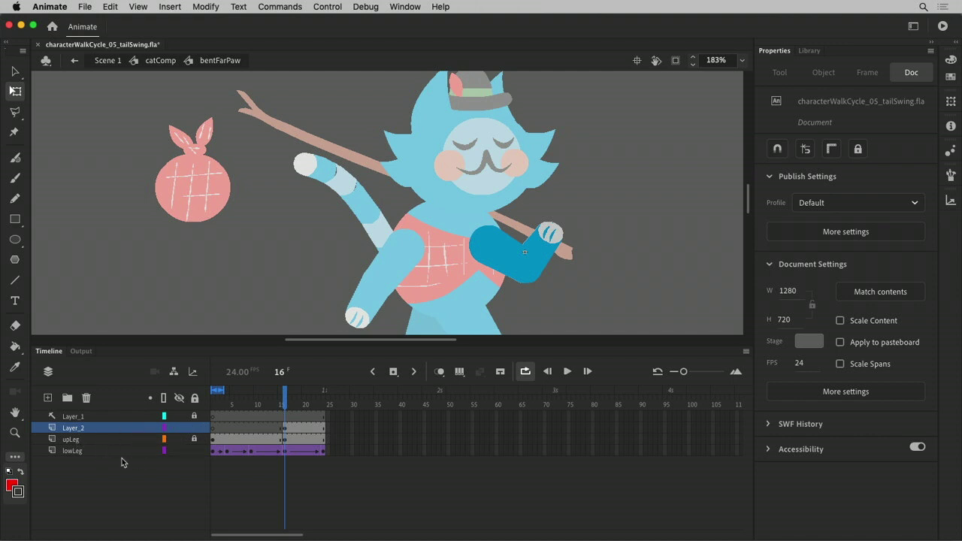
left_click(86, 451)
left_click(81, 439, "shift")
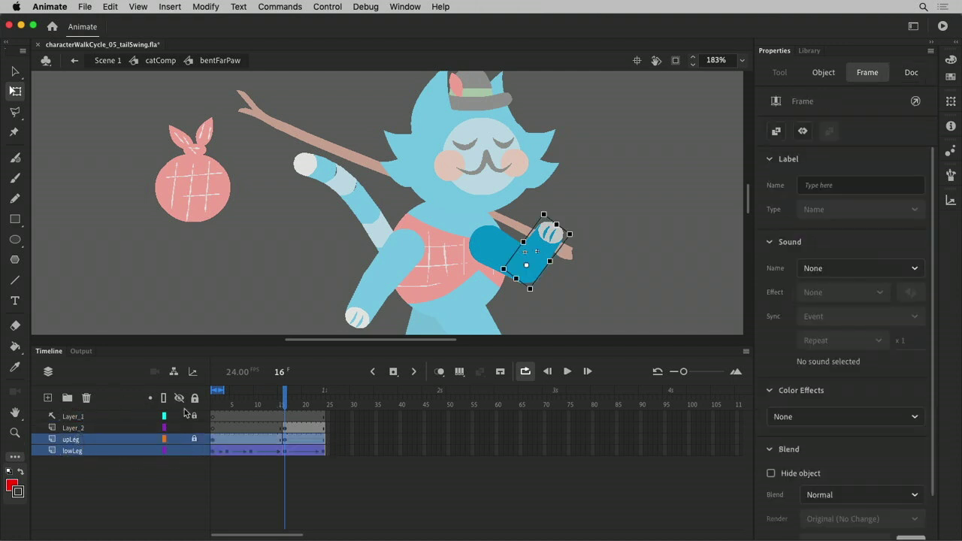
right_click(68, 440)
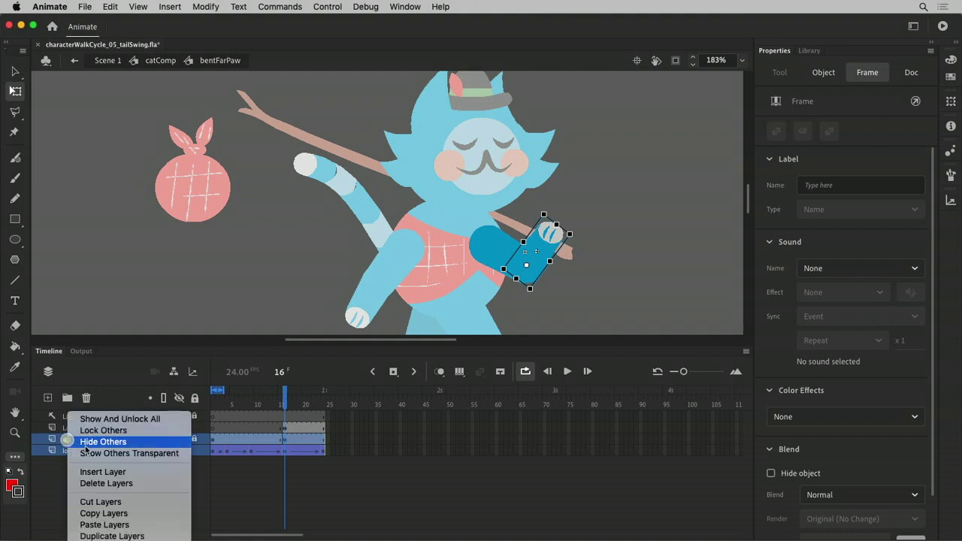
left_click(94, 540)
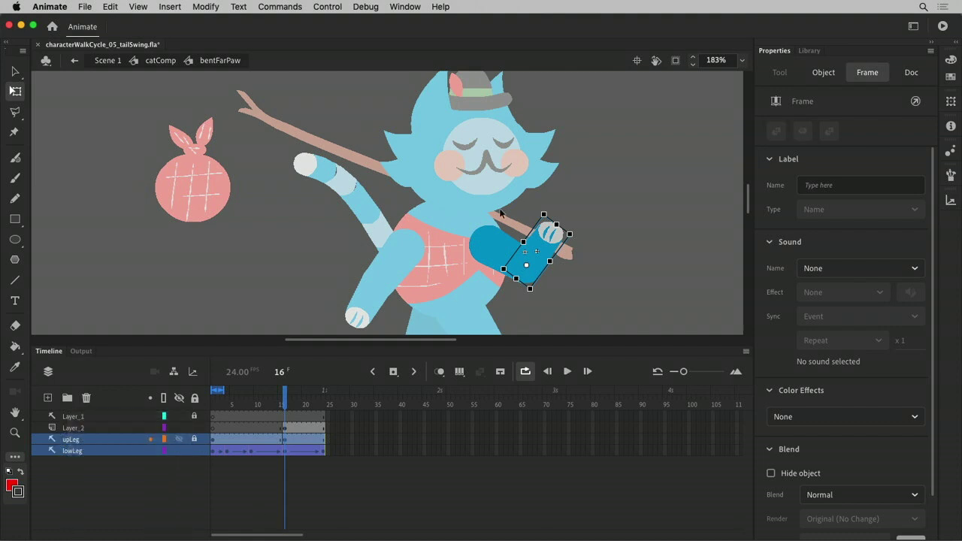
left_click(160, 60)
left_click(594, 222)
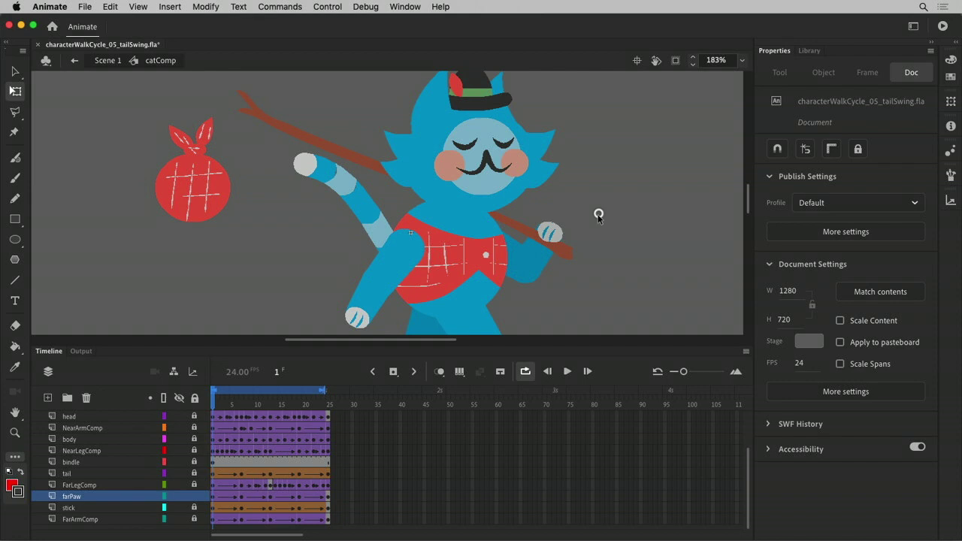
- Scrub and play the walk cycle to check how the paw overlaps the stick
left_click_drag(219, 404, 167, 424)
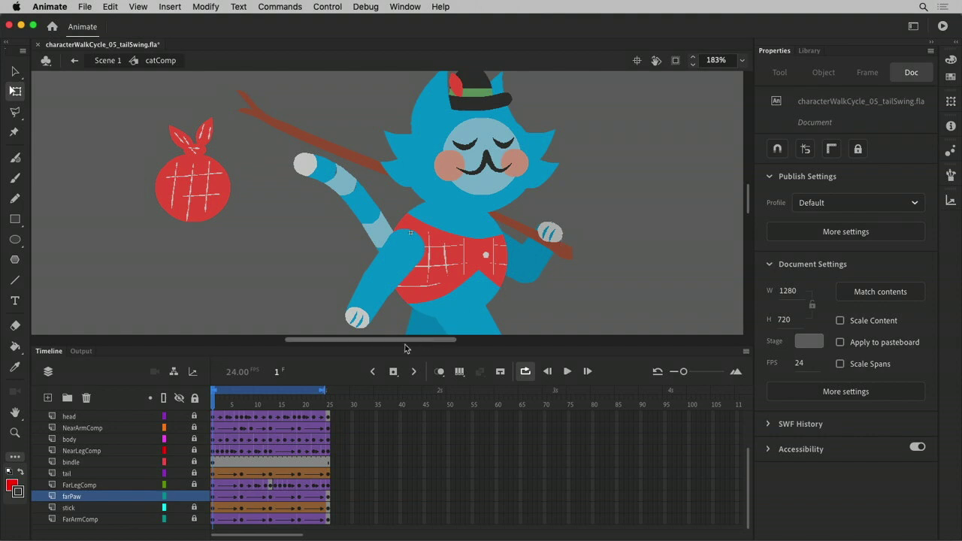
mouse_move(221, 404)
left_mouse_down()
mouse_move(317, 415)
mouse_move(232, 414)
left_mouse_up()
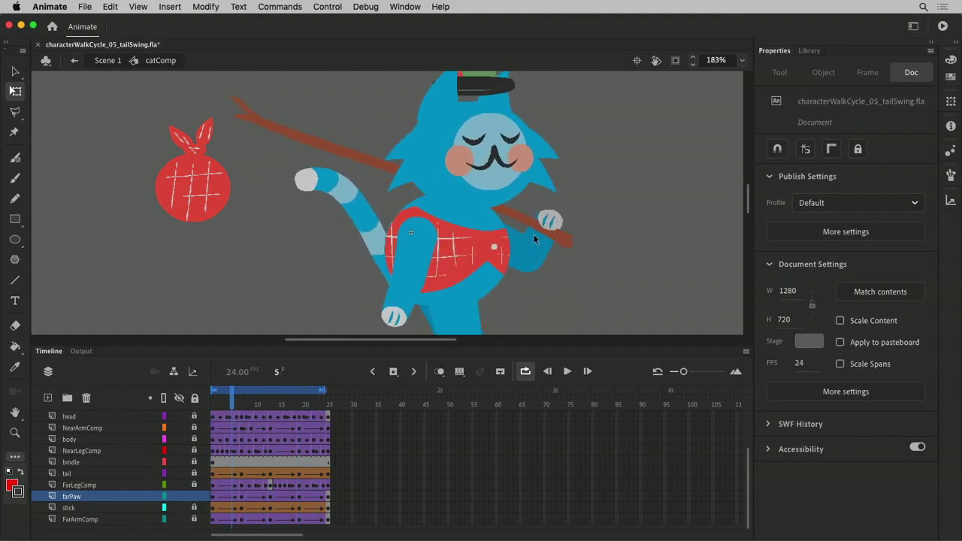
left_click_drag(235, 404, 327, 416)
key("Return")
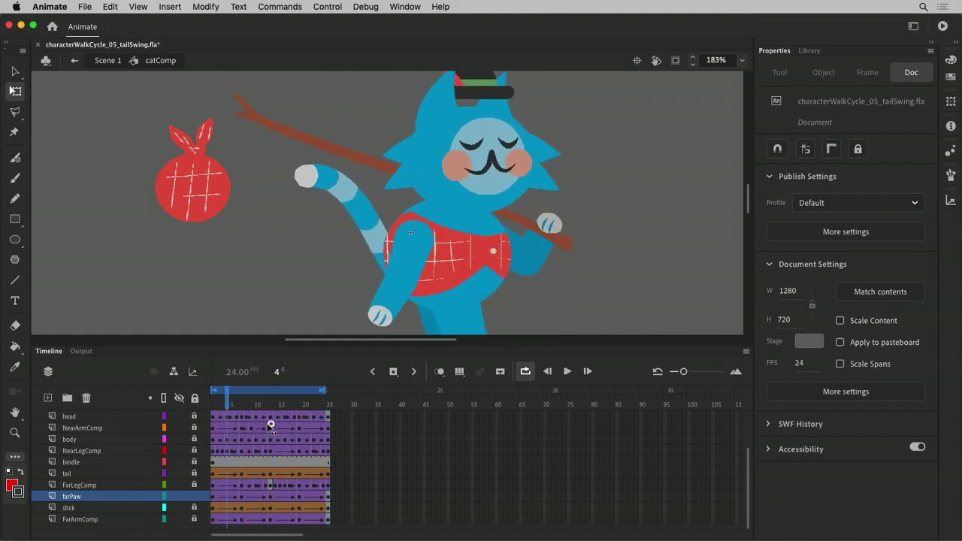
left_click_drag(258, 431, 150, 420)
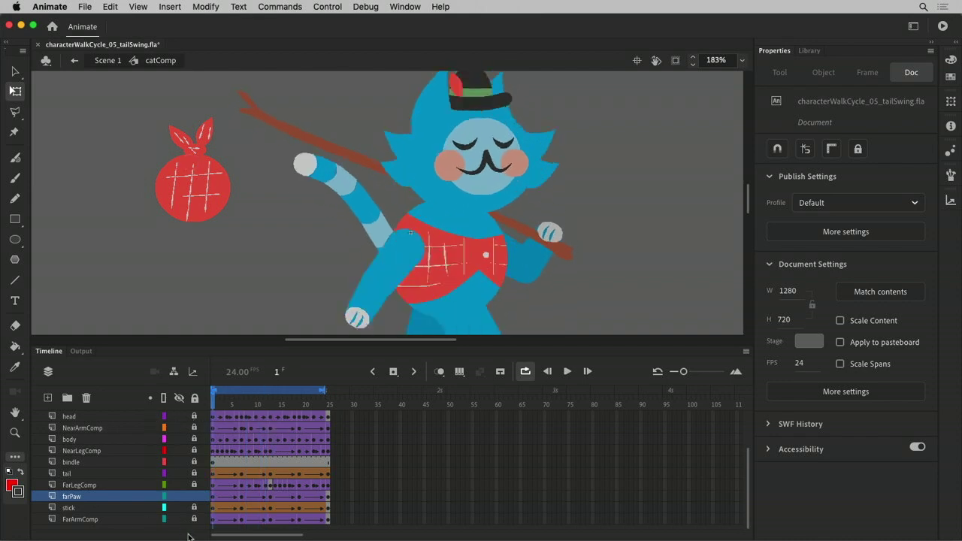
- Unlock the bindle layer and move the bindle up to the forked end of the stick on frame 1
left_click(194, 461)
left_click(213, 462)
left_click_drag(186, 183, 221, 150)
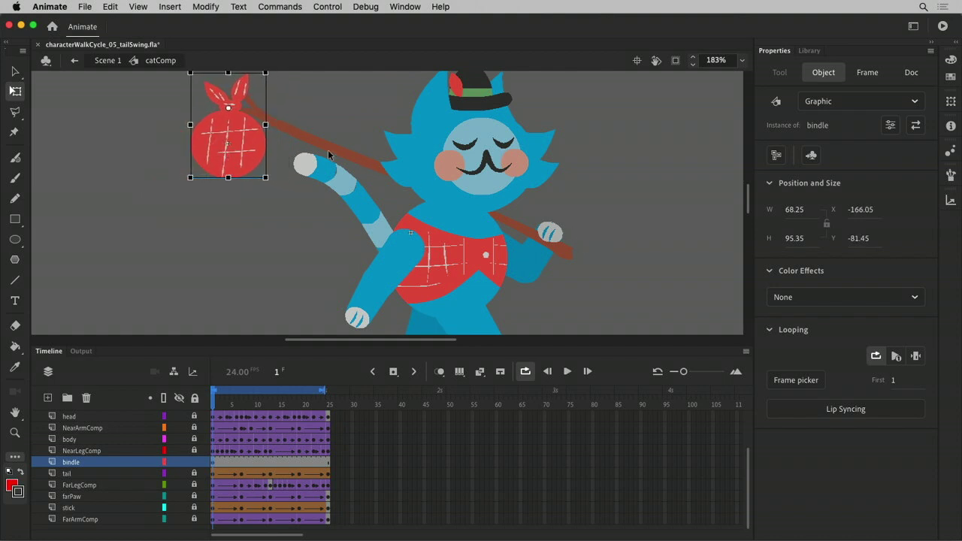
left_click(303, 141)
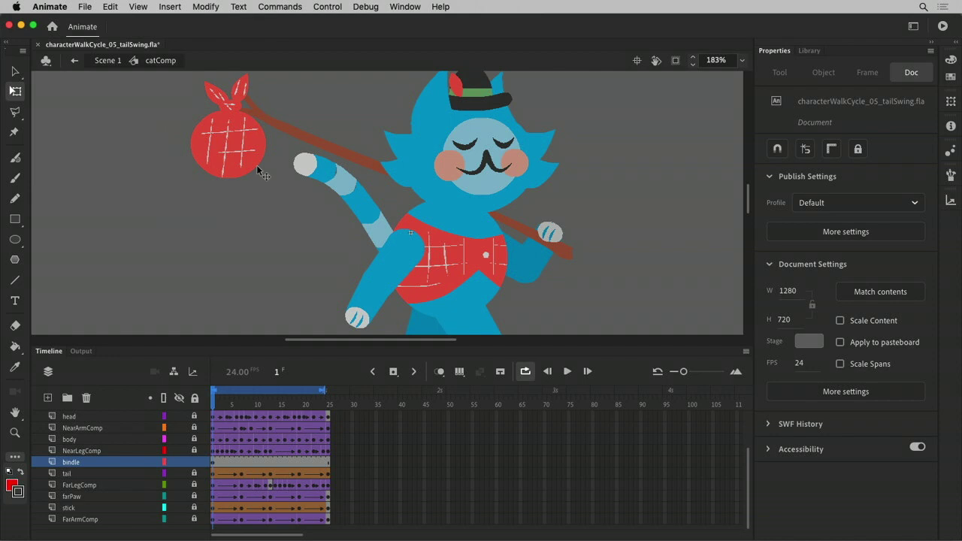
- Stretch the stick's bindle end outward across all frames to a width of about 362 using Edit Multiple Frames, and lock its layer
left_click(193, 509, "alt")
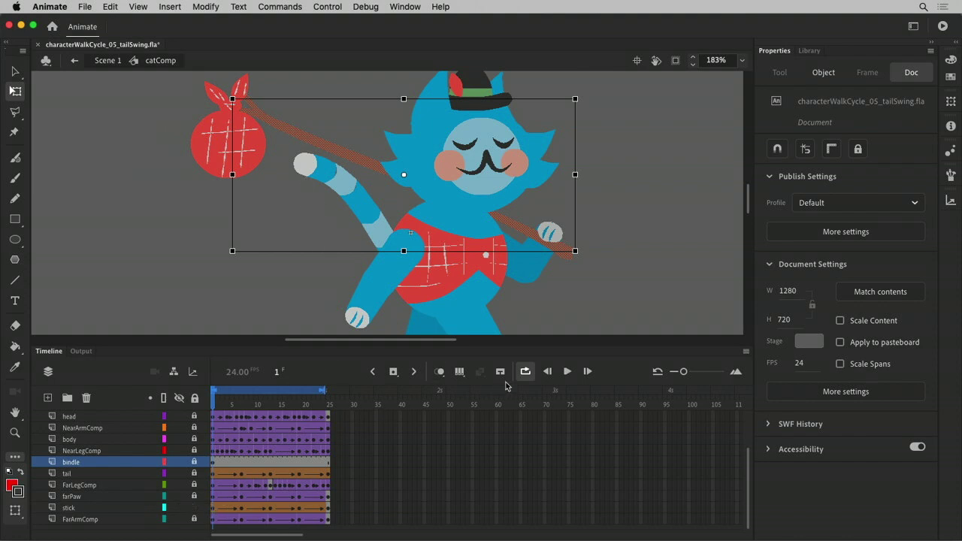
left_click(459, 371)
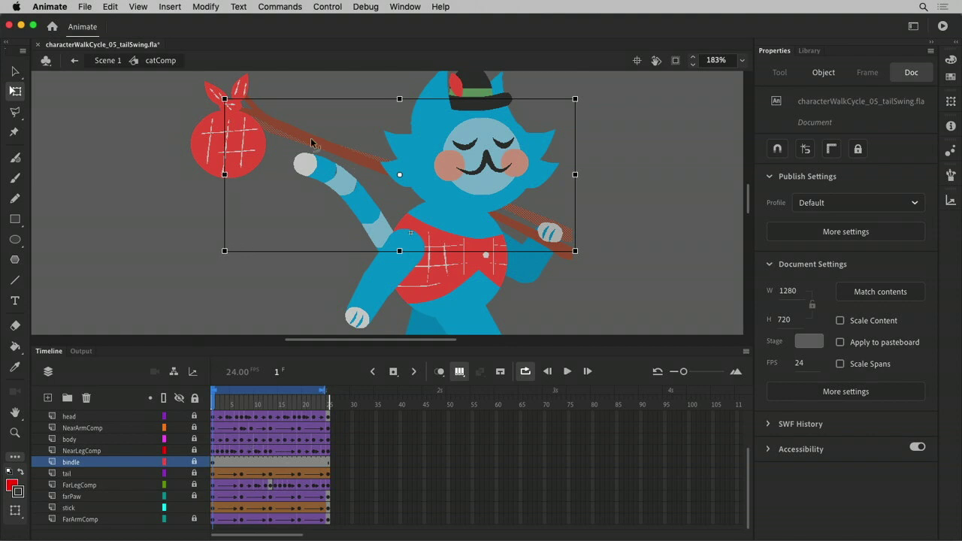
key("super+a")
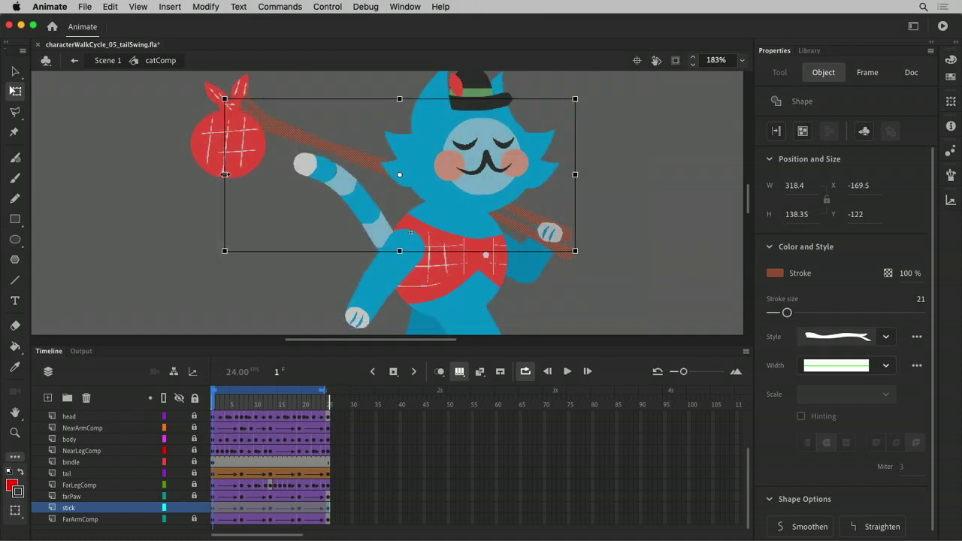
left_click_drag(225, 174, 177, 173)
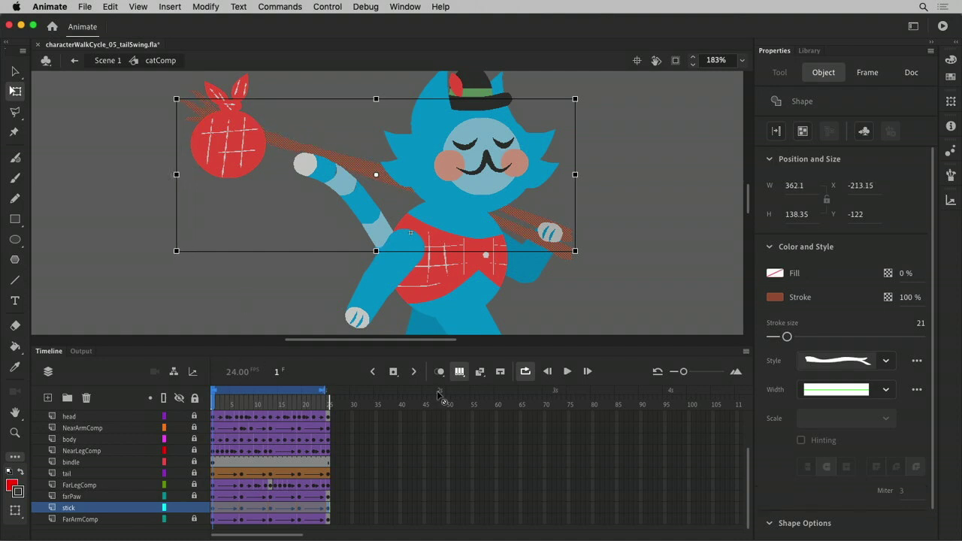
left_click(460, 374)
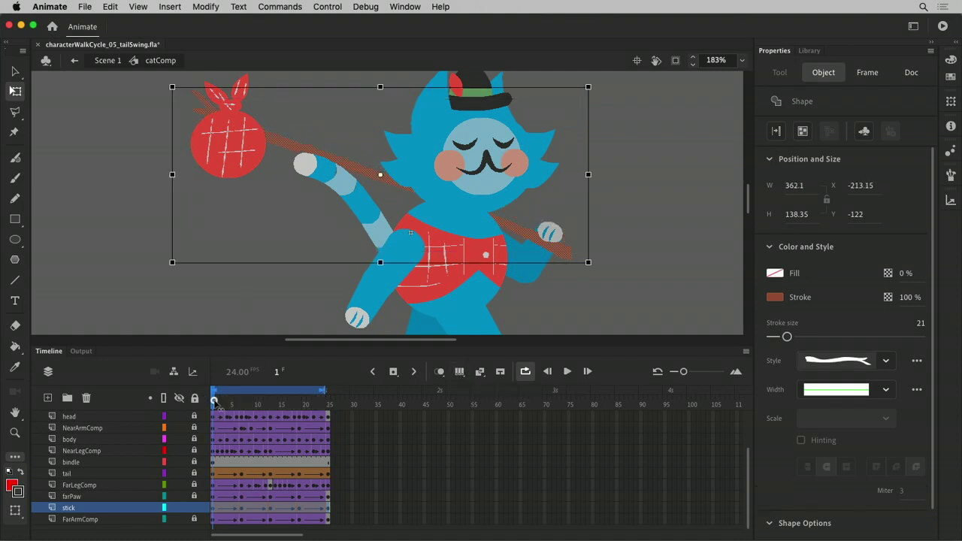
left_click_drag(214, 400, 186, 401)
left_click(301, 236)
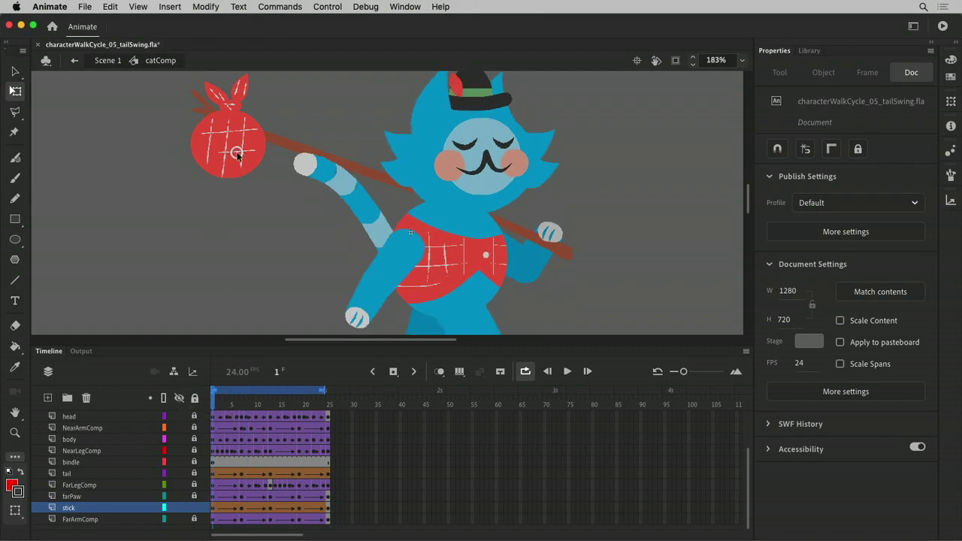
left_click(193, 507)
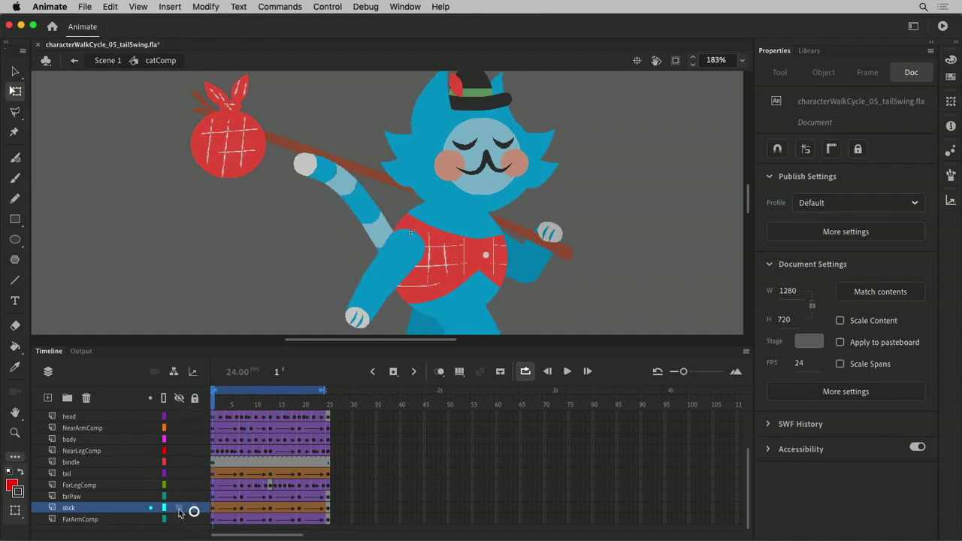
- Unlock the bindle layer, select the bindle on frame 1 and open its symbol for editing
left_click(193, 461)
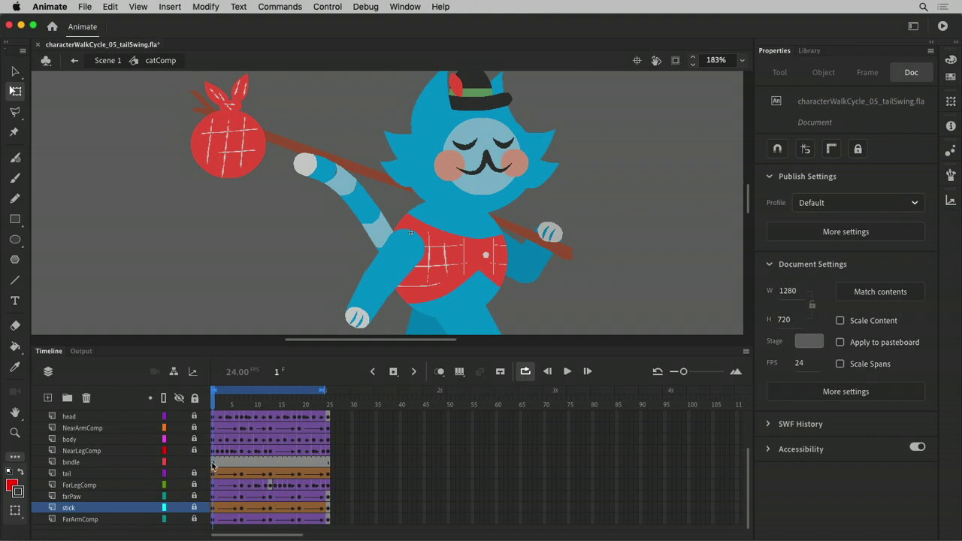
left_click(213, 463)
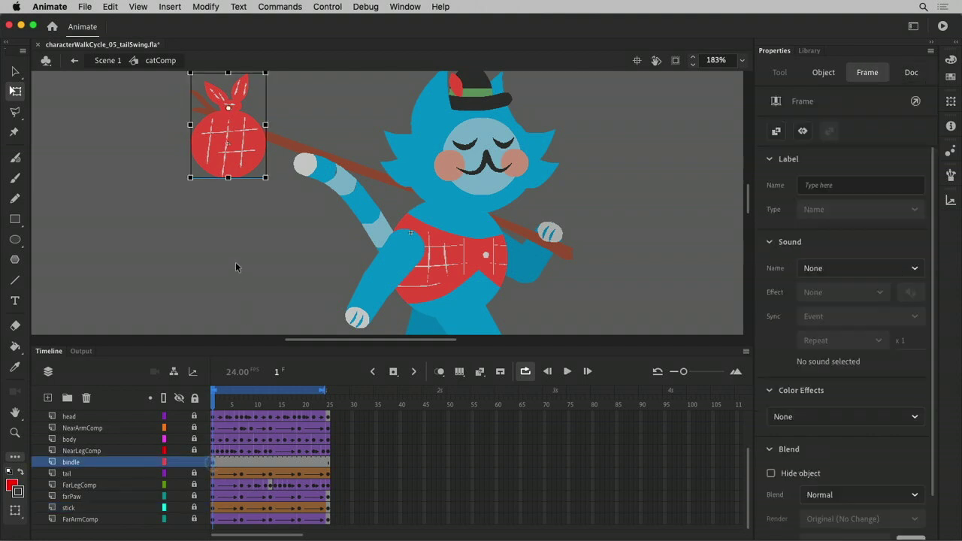
left_click(250, 98)
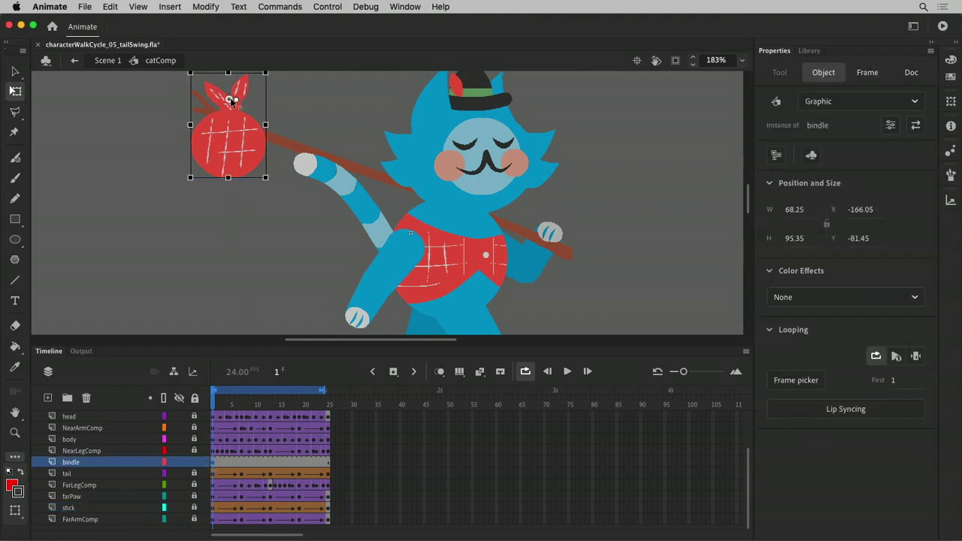
double_click(242, 143)
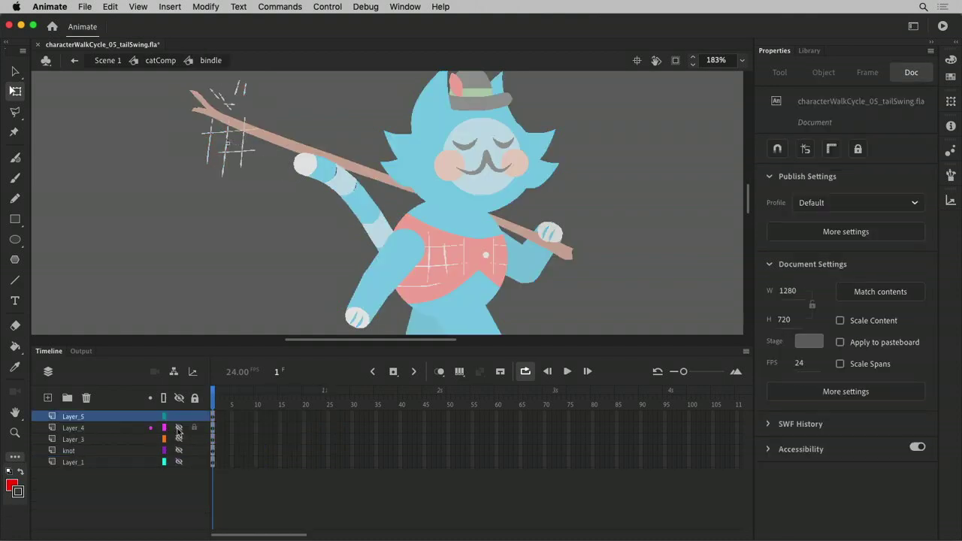
- Show all the hidden layers of the bindle symbol and return to editing catComp
left_click_drag(179, 428, 178, 462)
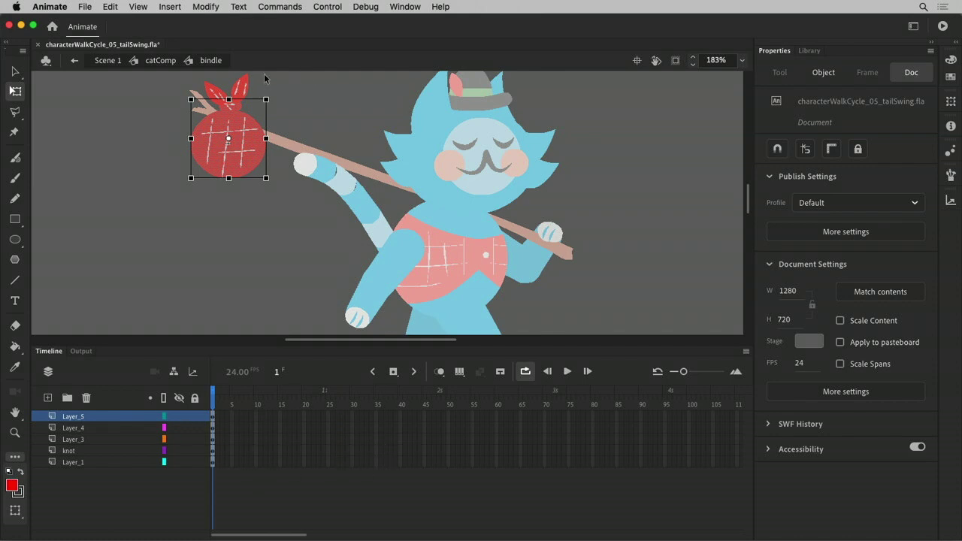
left_click(158, 62)
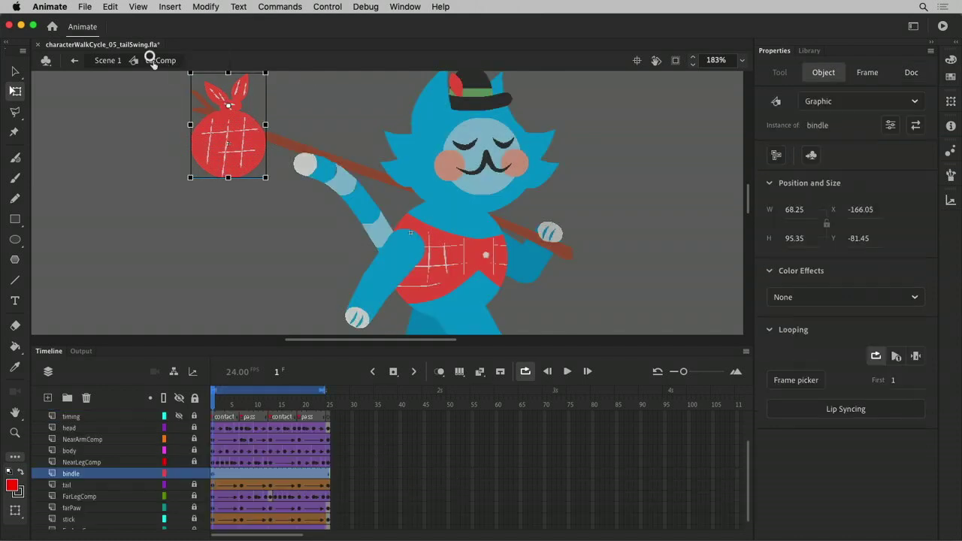
- Move the bindle off the stick into the empty area behind the cat, leaving the forked end clear
mouse_move(222, 170)
left_mouse_down()
mouse_move(231, 205)
mouse_move(216, 172)
left_mouse_up()
left_click(236, 220)
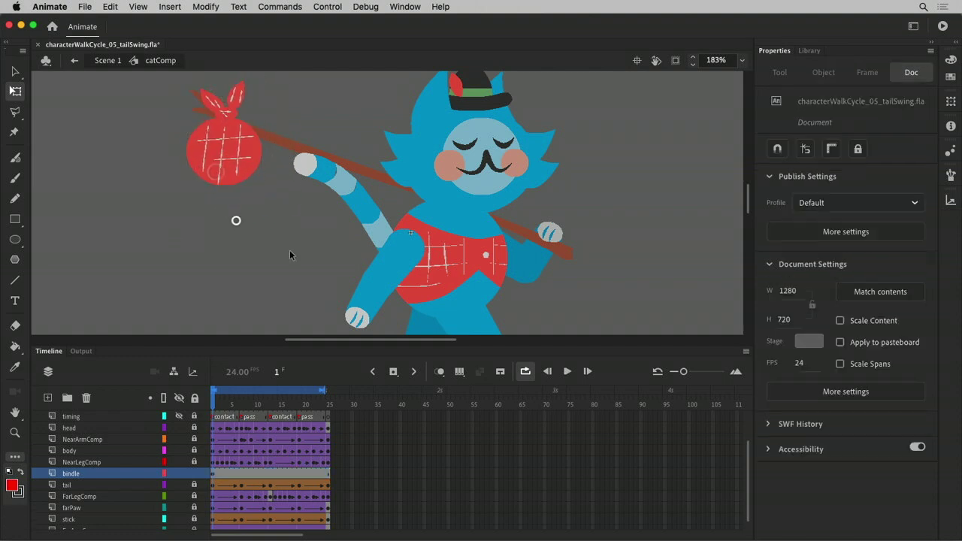
left_click(229, 158)
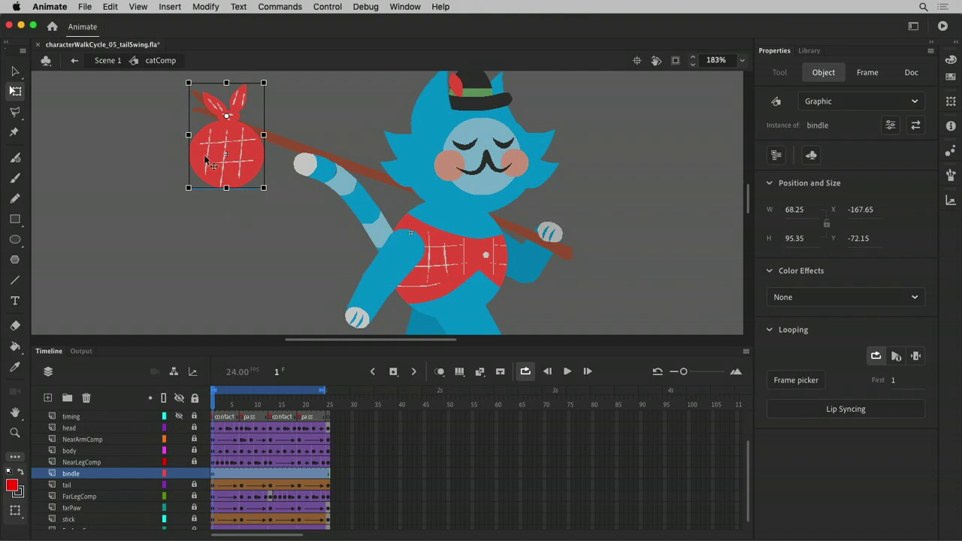
left_click_drag(225, 160, 103, 213)
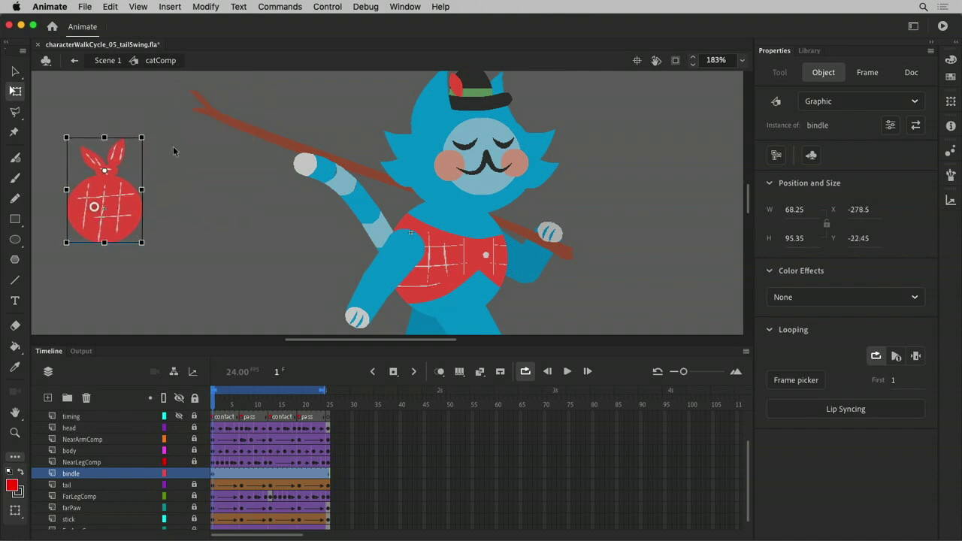
left_click(193, 124)
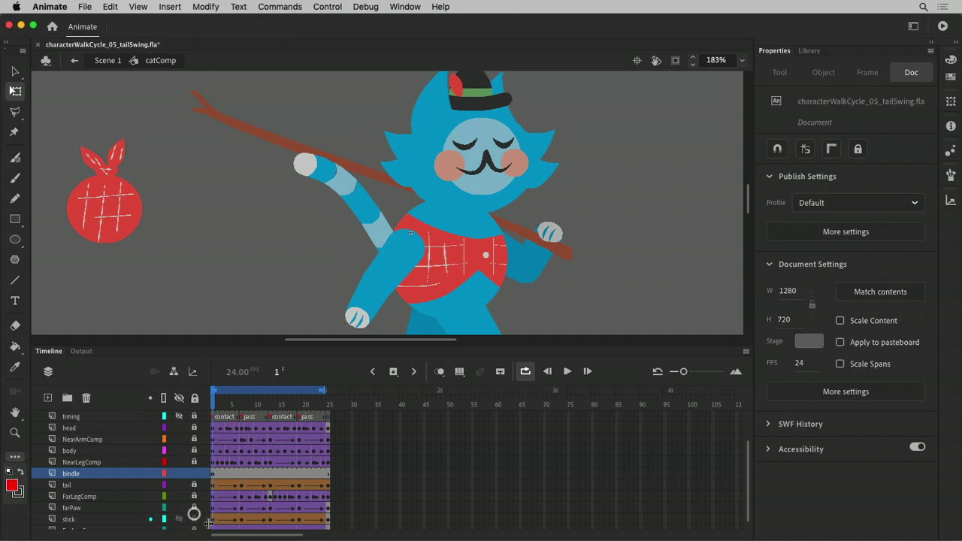
left_click(459, 371)
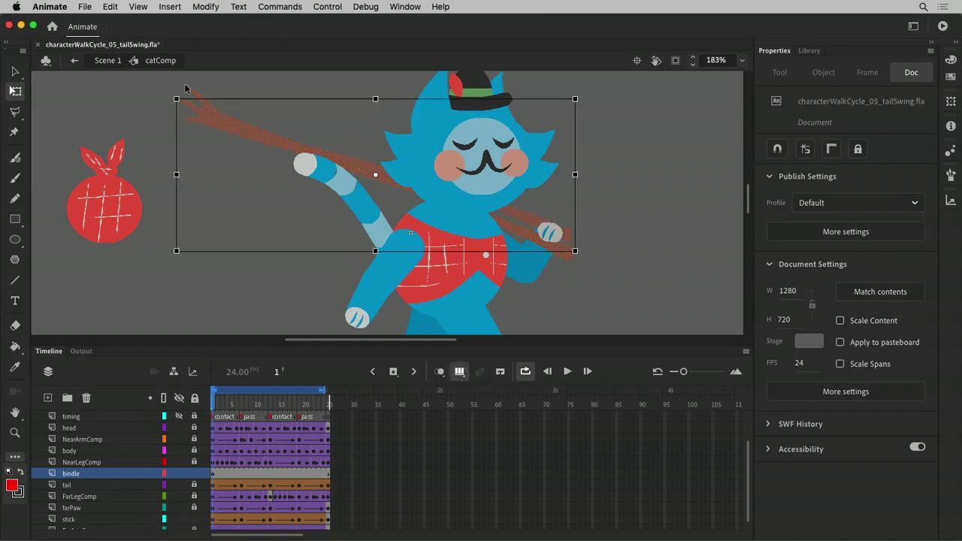
left_click_drag(162, 80, 717, 309)
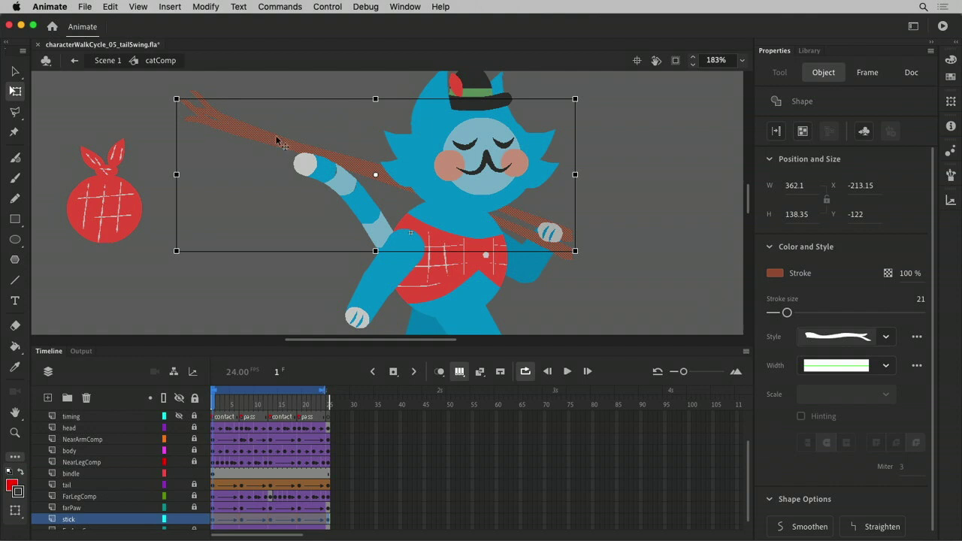
left_click(153, 114)
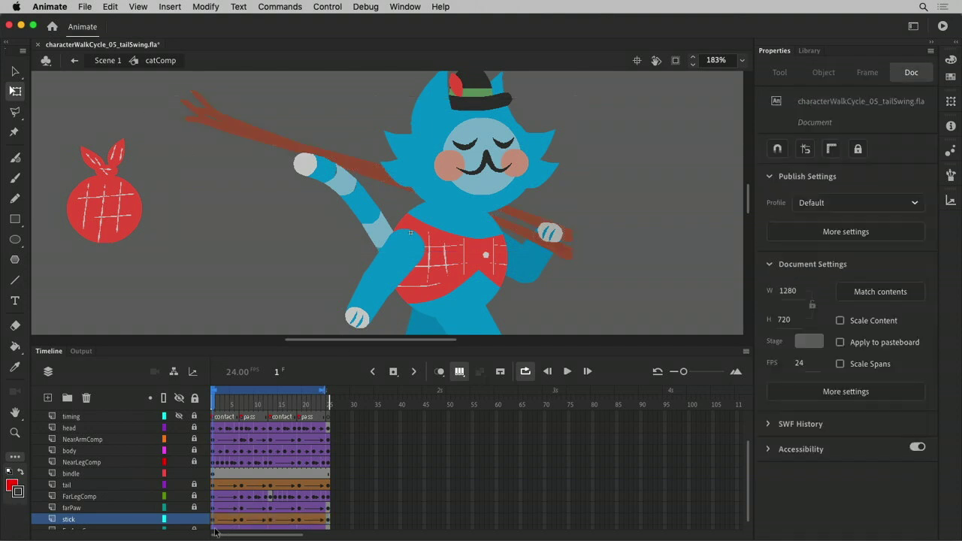
left_click(213, 518)
left_click(144, 148)
left_click(460, 371)
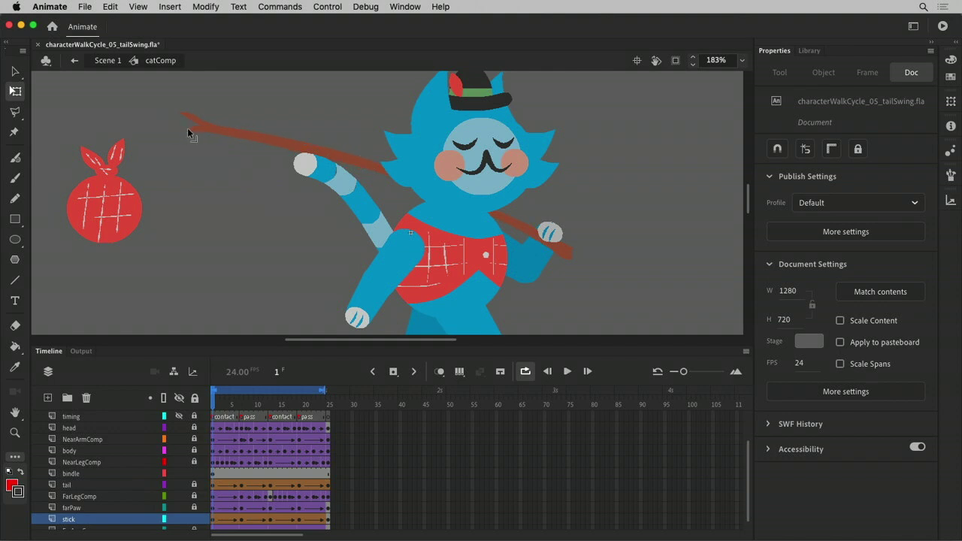
- Bend the stick's forked end slightly upward on frame 1 and copy that keyframe to frame 13
left_click_drag(185, 121, 182, 112)
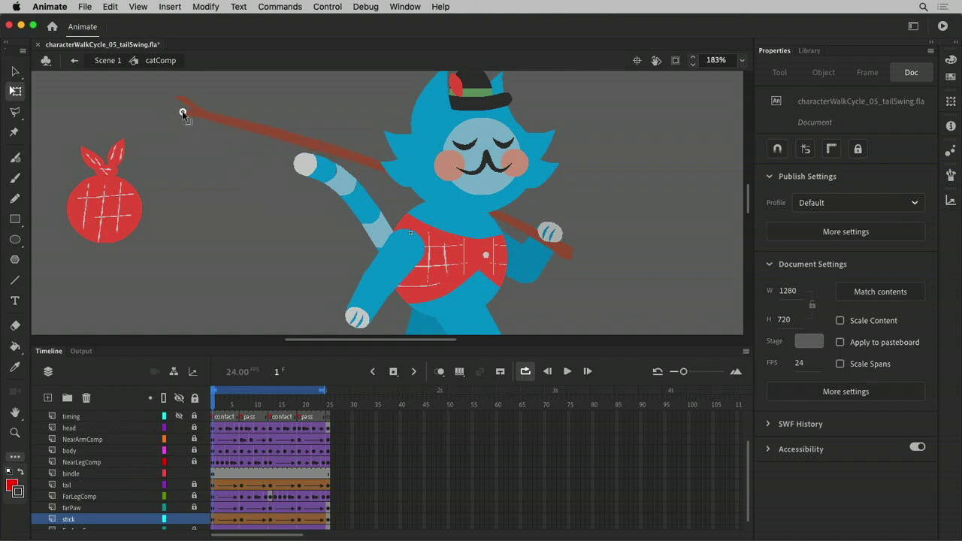
left_click(212, 521)
left_click(269, 520)
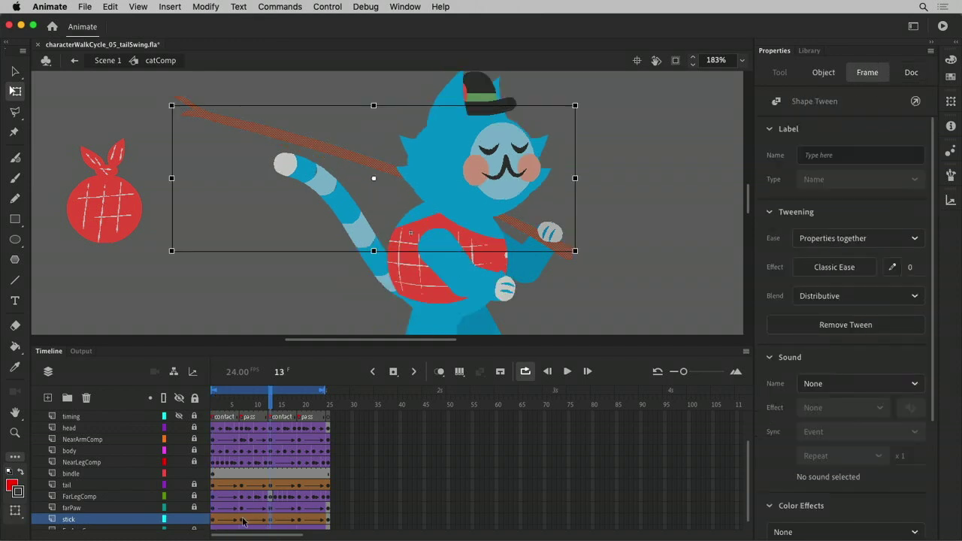
- Bend the stick's forked end downward on frame 7, and copy the stick's frames 1 to 13 onto frames 13 to 25
left_click(241, 519)
left_click(251, 179)
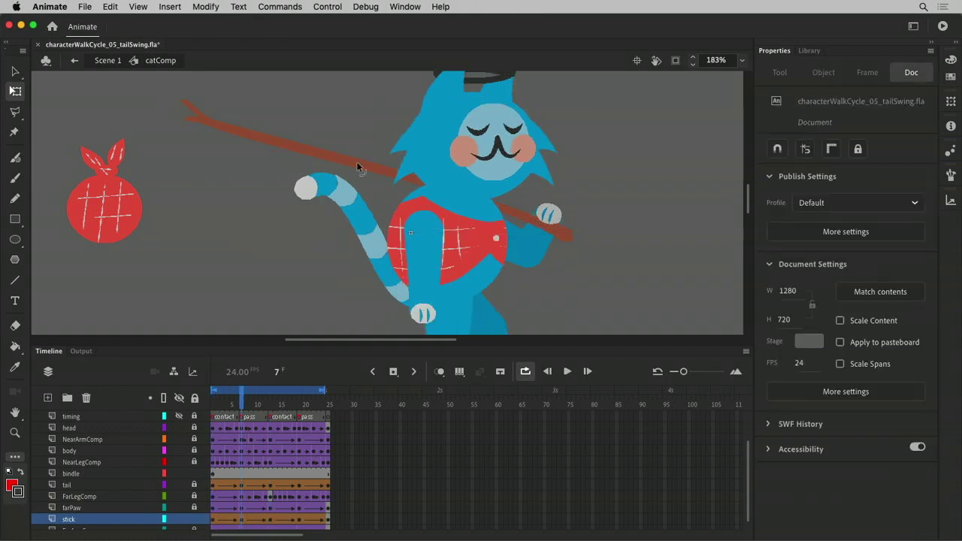
left_click_drag(185, 103, 181, 117)
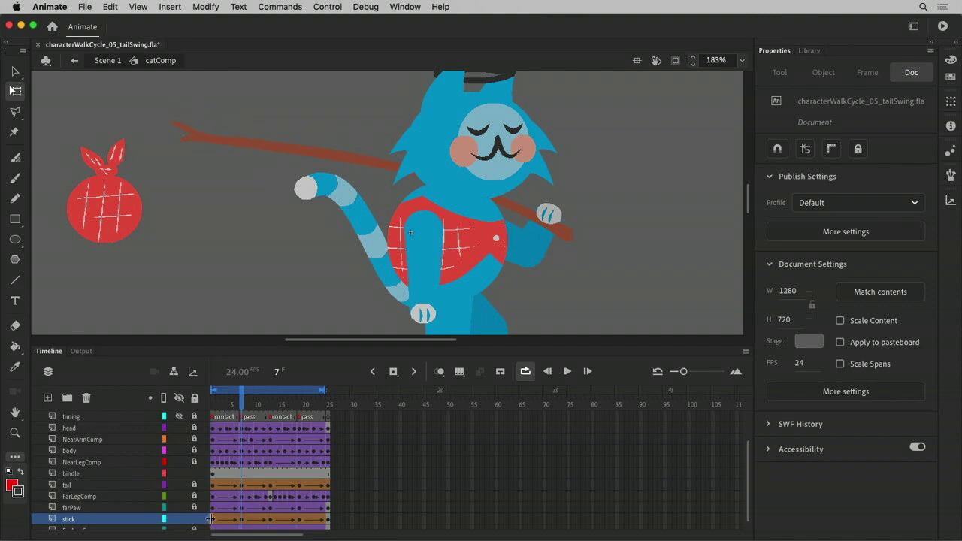
left_click_drag(211, 518, 269, 518)
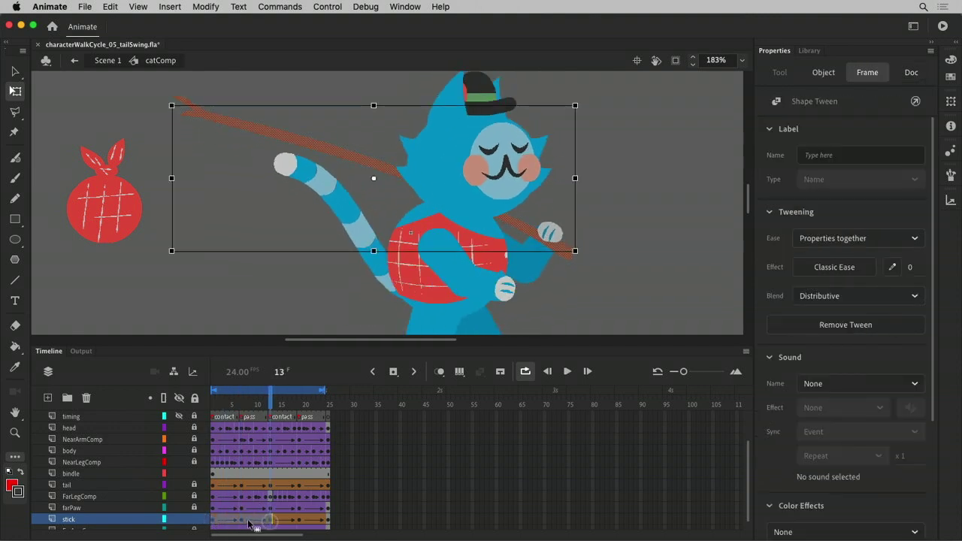
left_click(304, 518)
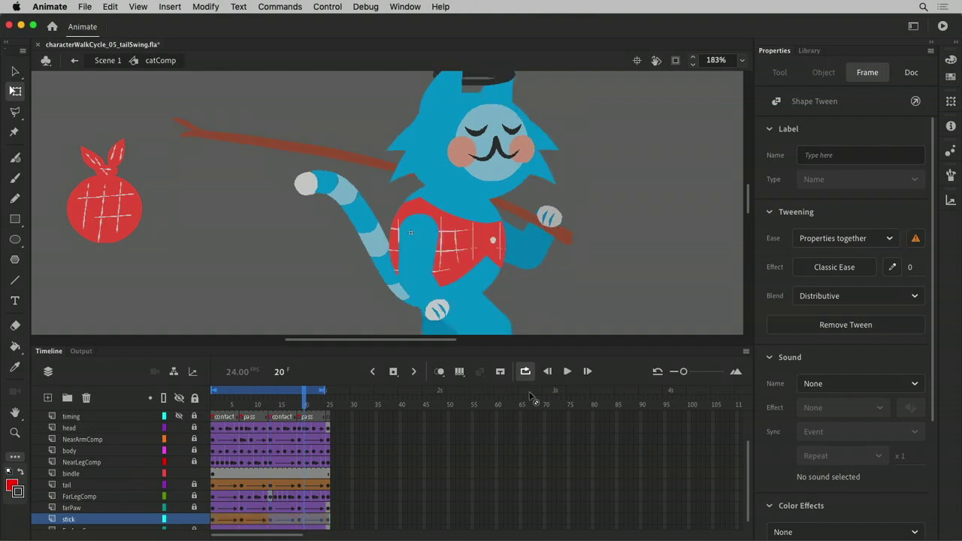
- Play the looping walk cycle to check the bobbing of the stick
left_click(565, 372)
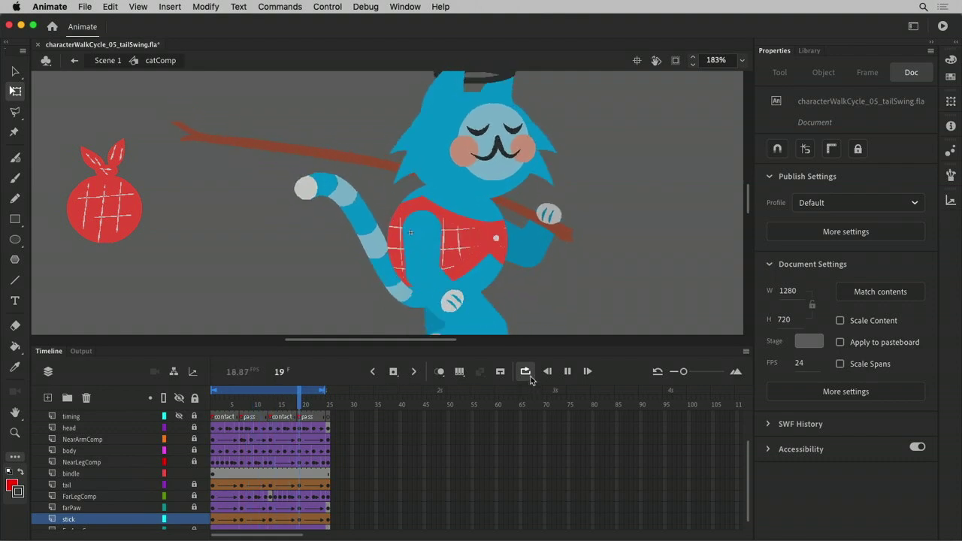
left_click(529, 377)
left_click(568, 375)
left_click(524, 375)
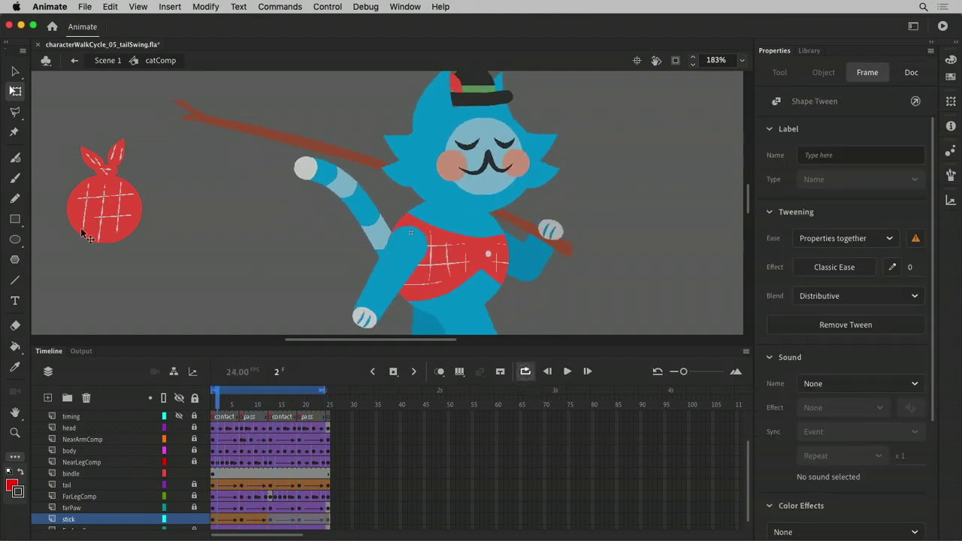
- Move the bindle back onto the stick's forked end, at about X -181, Y -71
left_click(101, 211)
left_click_drag(120, 219, 227, 165)
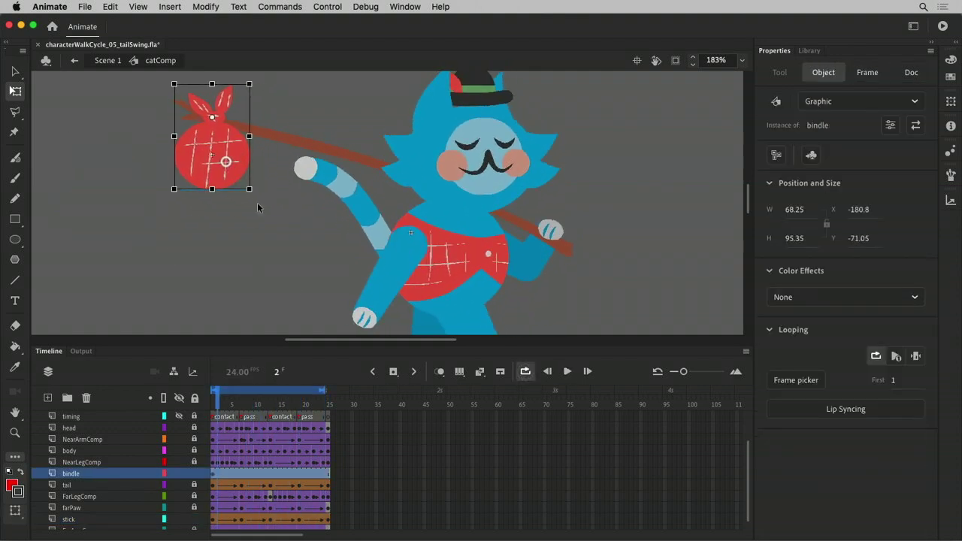
- Insert keyframes on the bindle layer at frames 13 and 7
left_click(331, 474)
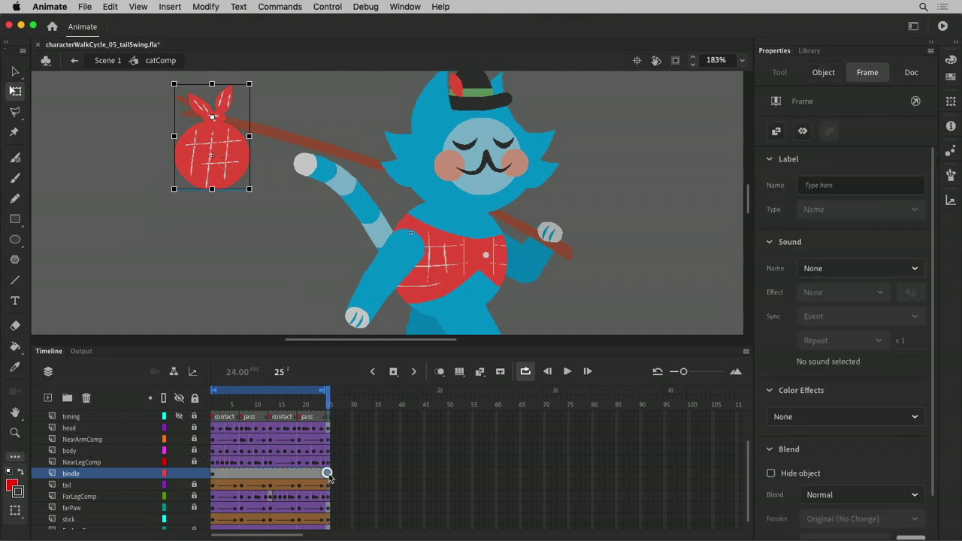
left_click(271, 475)
key("F6")
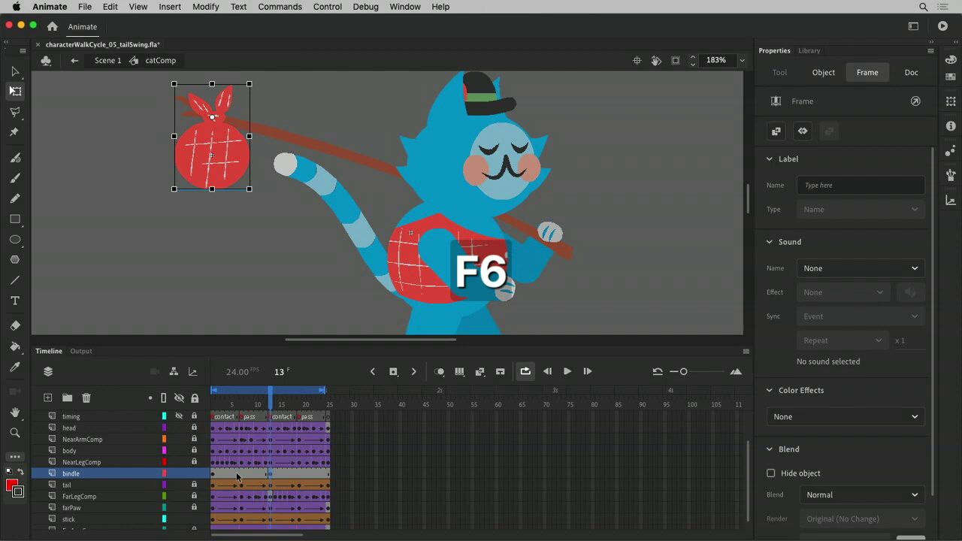
left_click(236, 472)
left_click(240, 474)
key("F6")
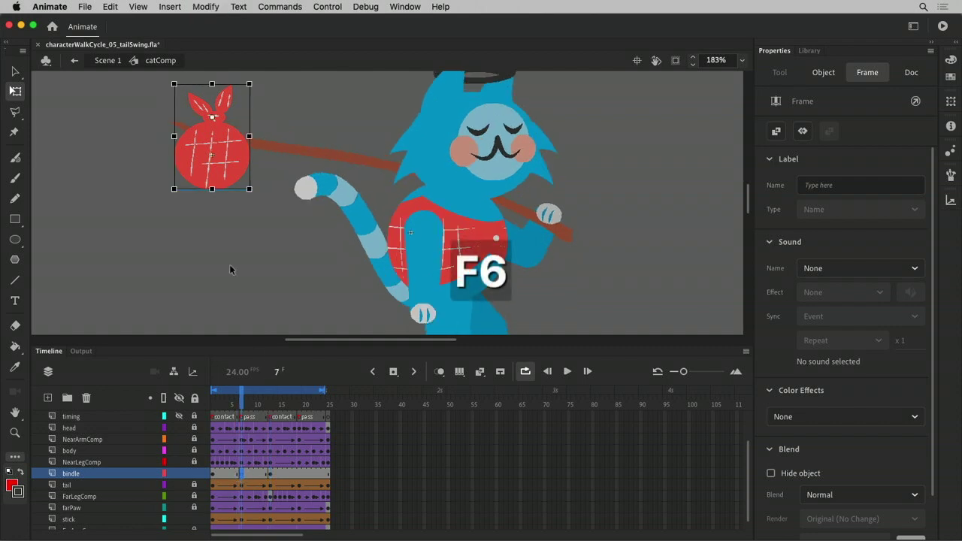
- Nudge the bindle down on frame 7 so its knot meets the lowered end of the stick
key("shift+Down")
key("shift+Down")
key("shift+Down")
key("shift+Down")
key("shift+Up")
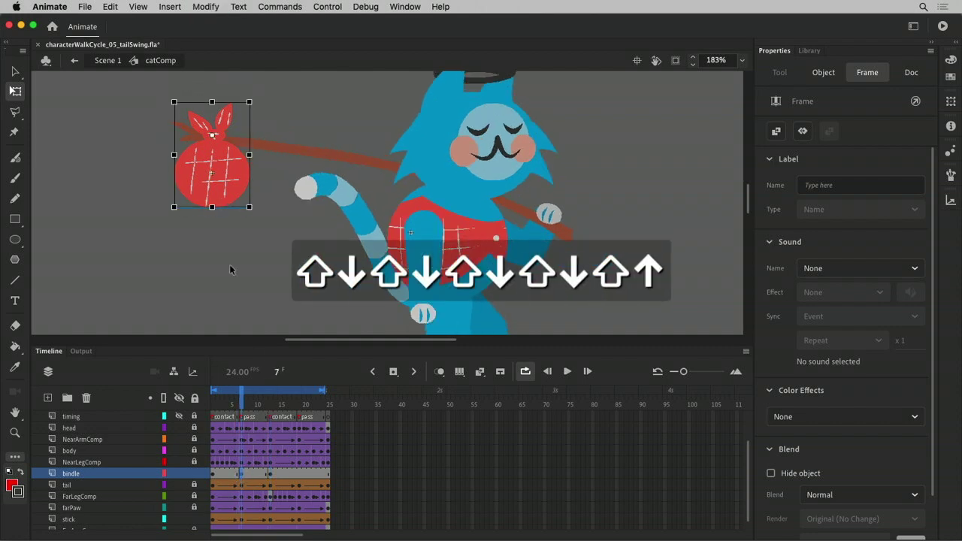
- Create classic tweens between the bindle keyframes at frames 1, 7 and 13
left_click(227, 474)
left_click(223, 474)
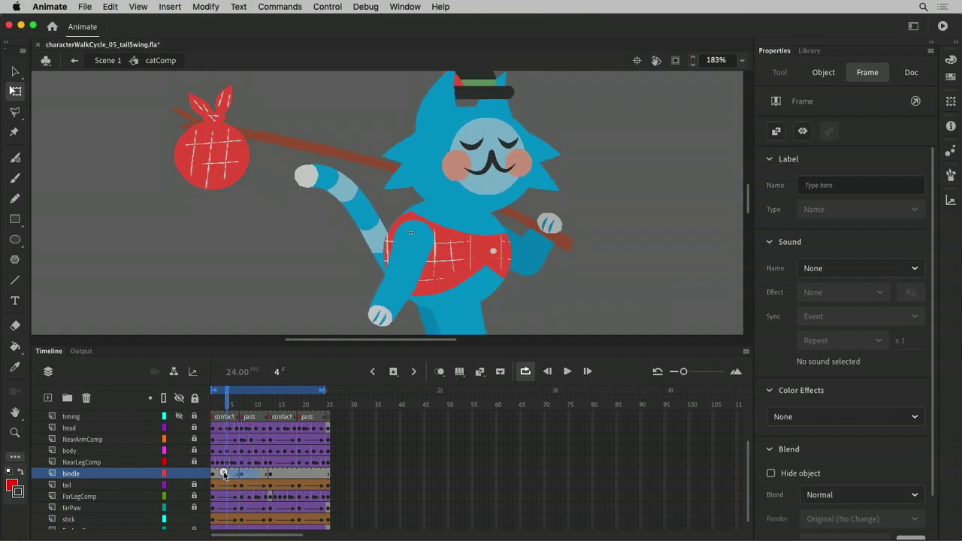
right_click(222, 473)
left_click(307, 389)
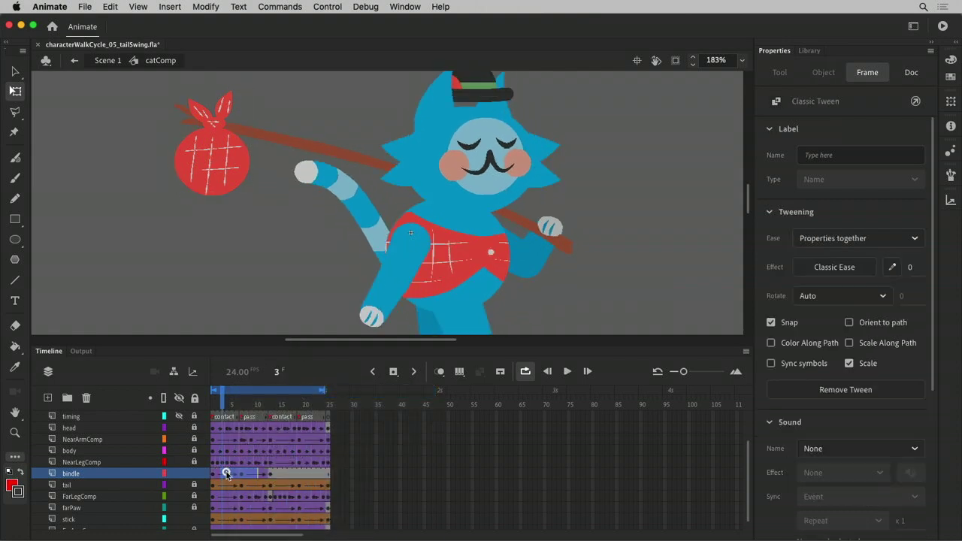
- Insert in-between keyframes on the bindle layer at frames 4 and 10
left_click(225, 475)
key("F6")
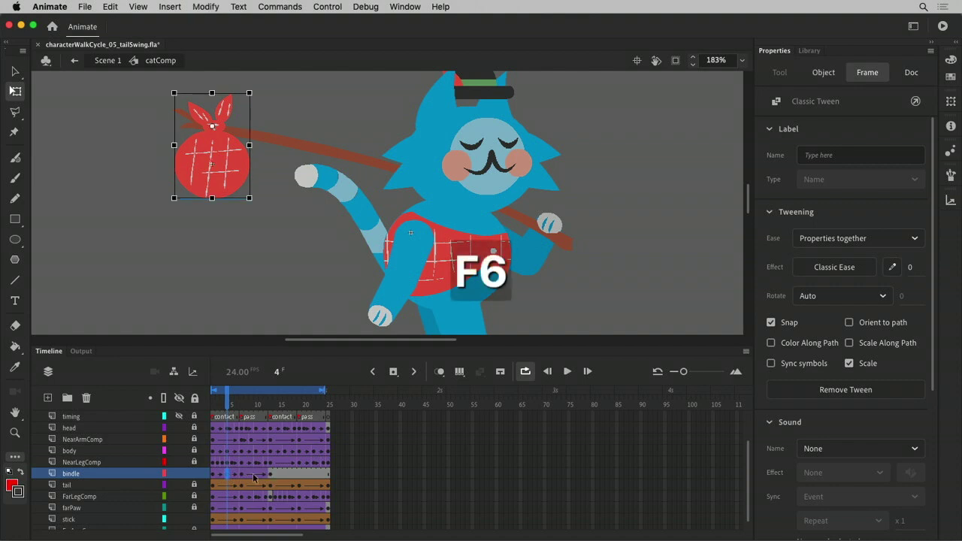
left_click(256, 474)
key("F6")
- Select the bindle on frame 4 and turn on onion skinning to compare its positions across the frames
mouse_move(239, 407)
left_mouse_down()
mouse_move(203, 405)
mouse_move(216, 396)
mouse_move(222, 429)
mouse_move(214, 405)
mouse_move(223, 406)
mouse_move(209, 410)
mouse_move(227, 415)
left_mouse_up()
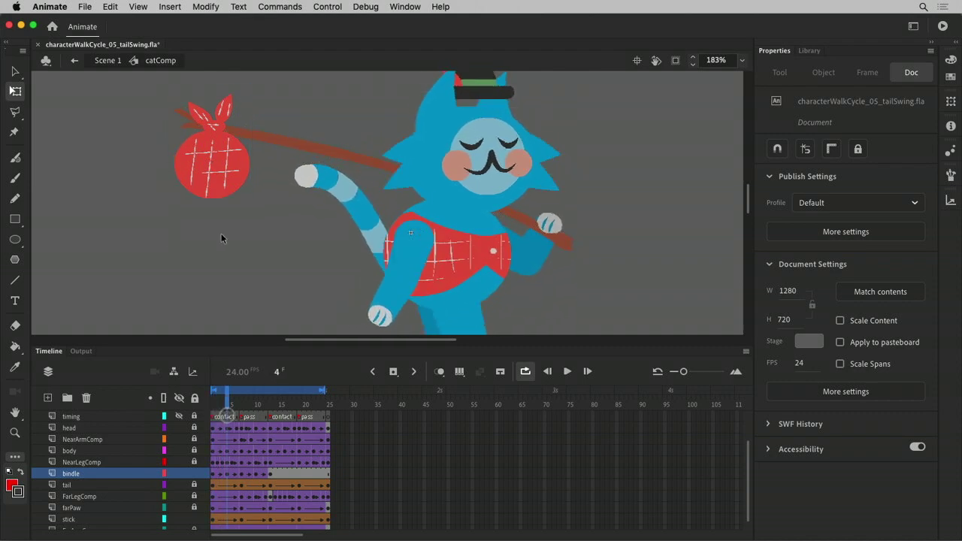
left_click(208, 165)
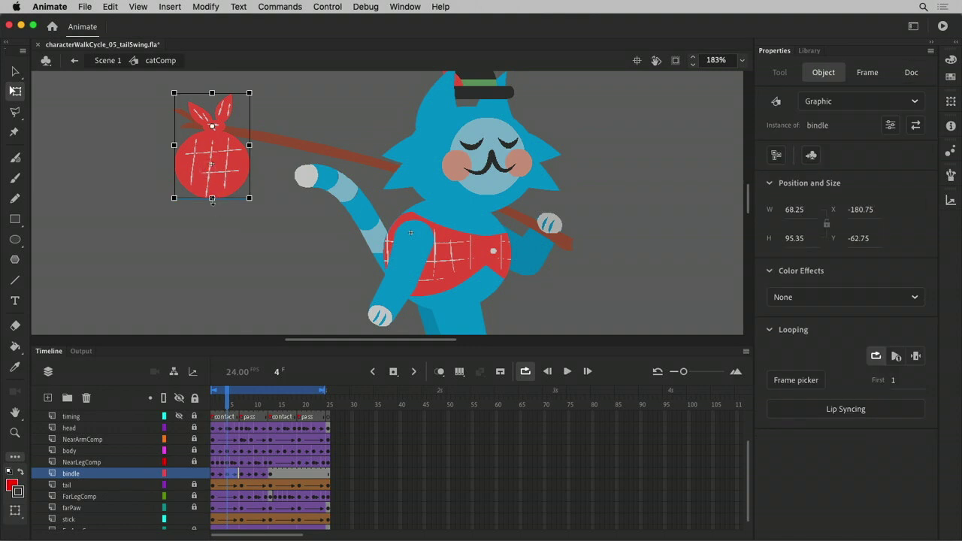
left_click(439, 371)
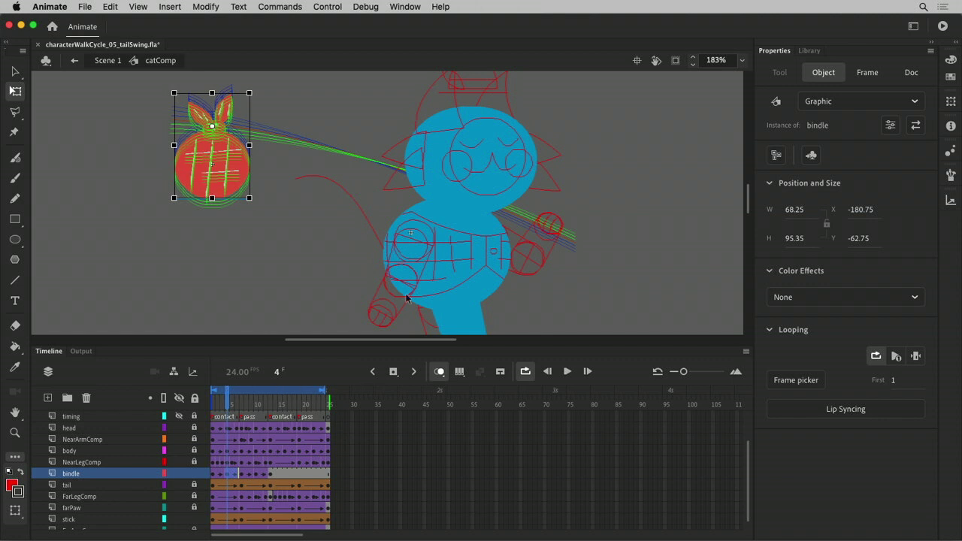
left_click(332, 403)
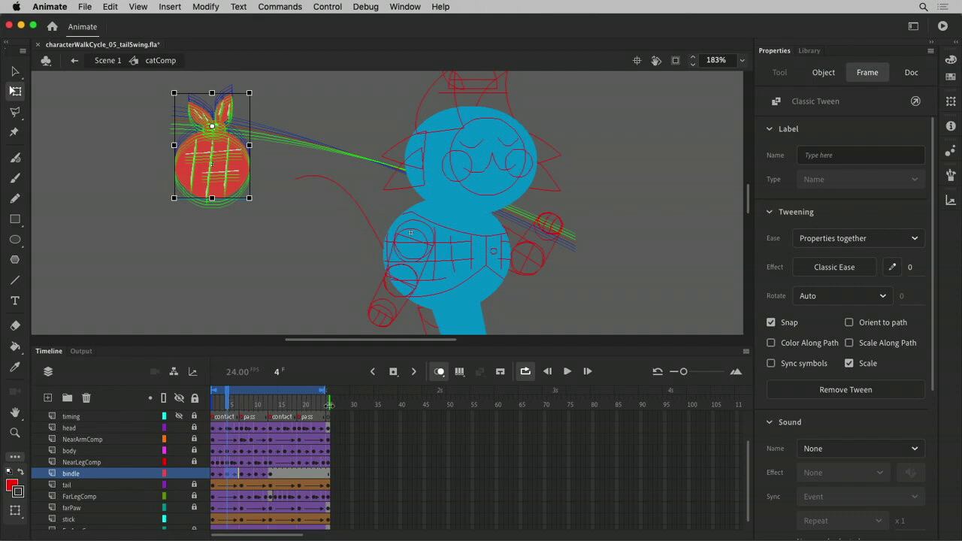
left_click_drag(272, 402, 223, 405)
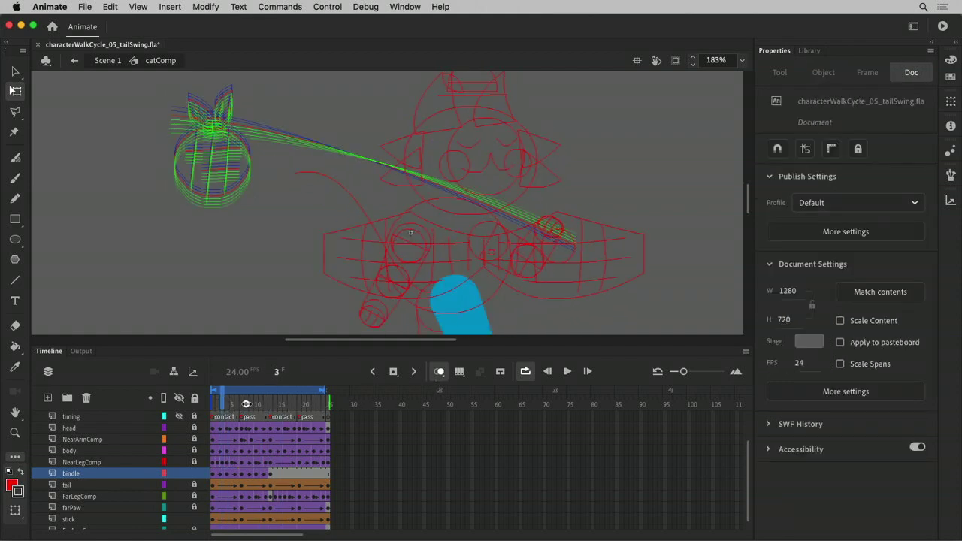
left_click(460, 372)
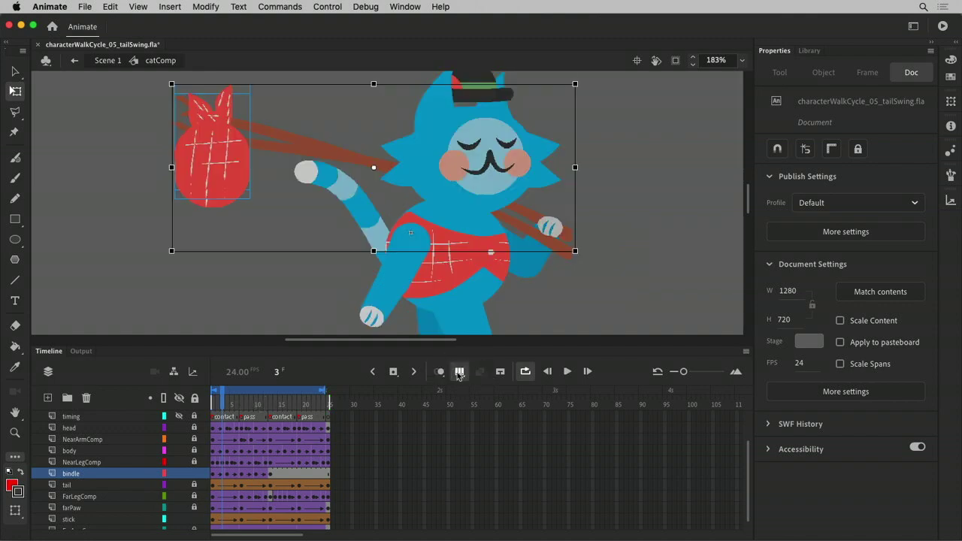
left_click(459, 371)
left_click(440, 372)
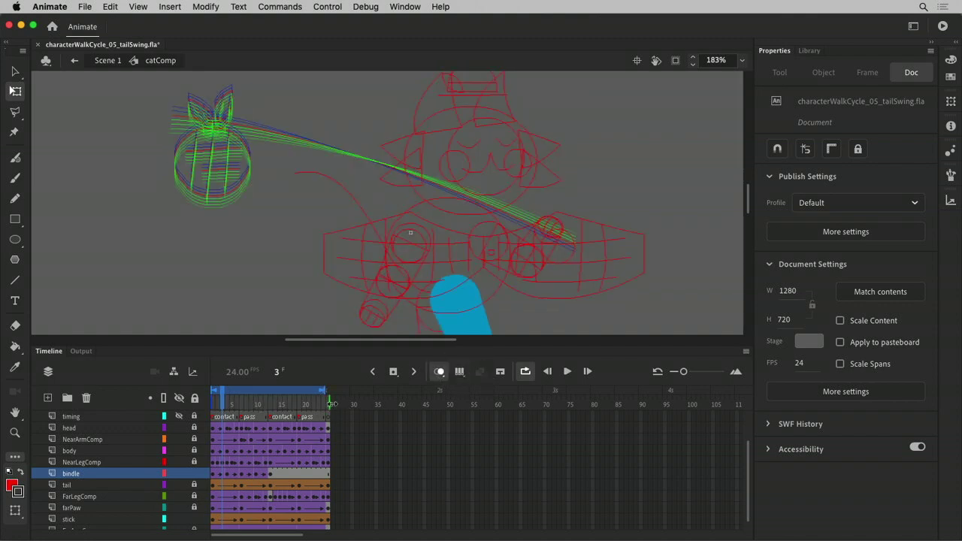
- Set onion skinning to Selected range and narrow it to the frames from 1 up to frame 4
left_click(440, 373)
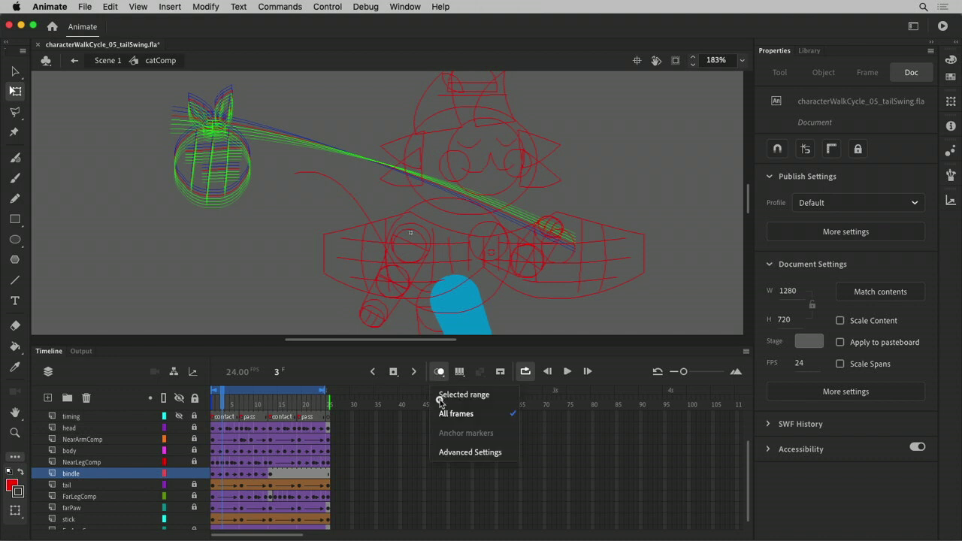
left_click(457, 395)
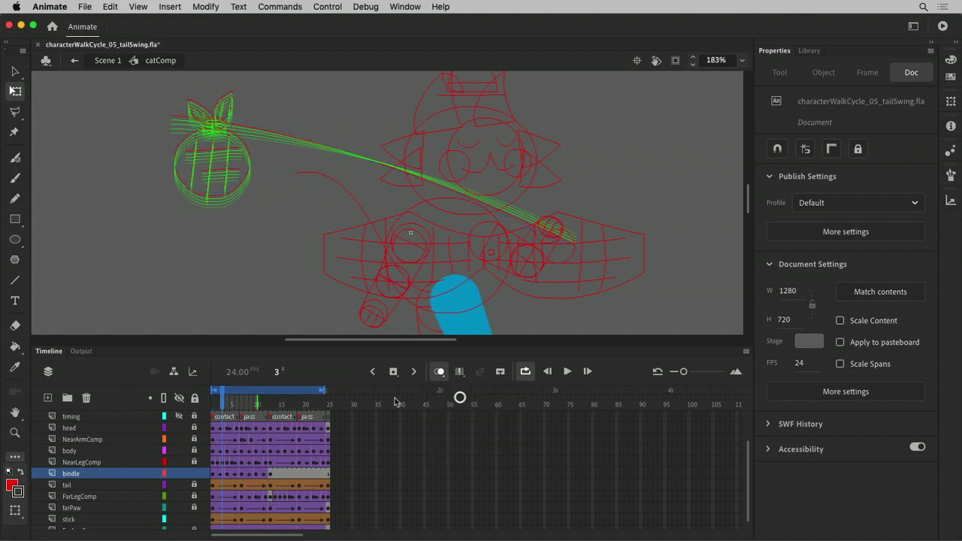
left_click_drag(258, 405, 242, 406)
mouse_move(223, 399)
left_mouse_down()
mouse_move(246, 402)
mouse_move(201, 407)
left_mouse_up()
left_click_drag(266, 406, 226, 400)
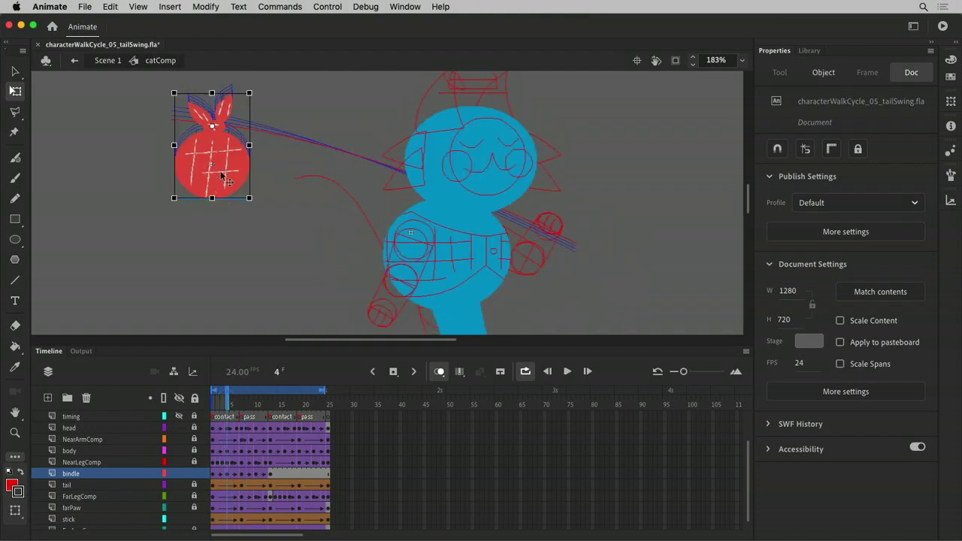
key("z")
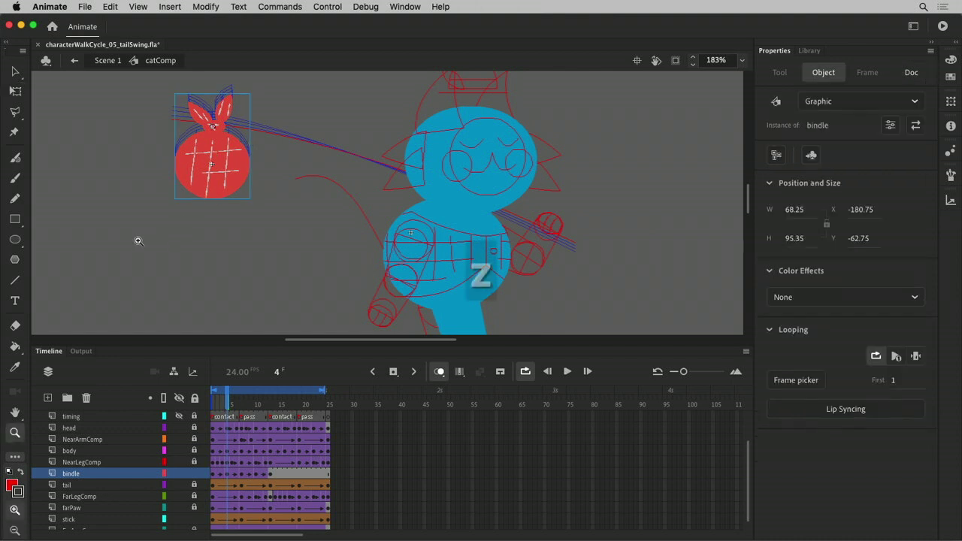
- Squash and widen the bindle on frame 4 to about 79 wide and 87 high
left_click_drag(138, 241, 290, 43)
key("space")
left_click_drag(324, 166, 333, 159)
key("q")
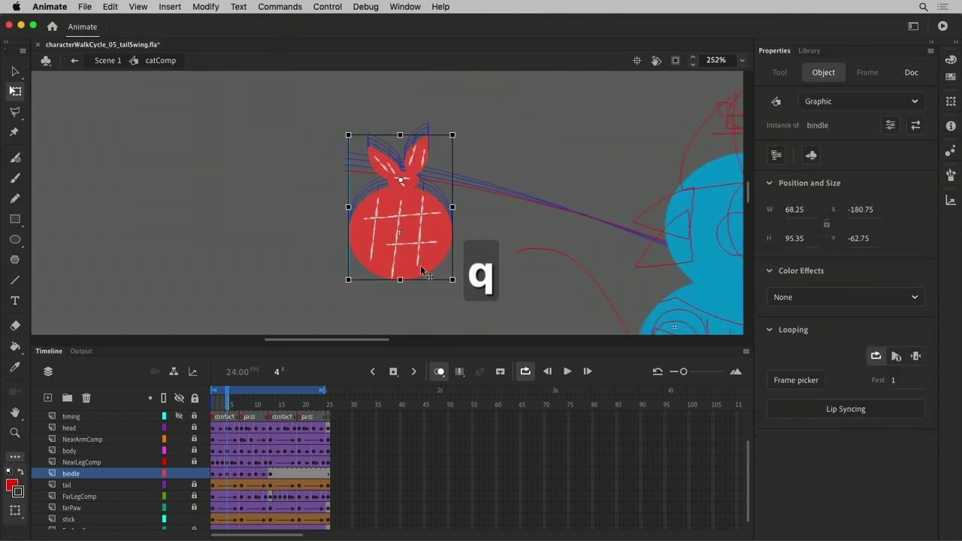
mouse_move(400, 281)
left_mouse_down()
mouse_move(397, 254)
mouse_move(397, 267)
left_mouse_up()
left_click_drag(452, 201, 459, 200)
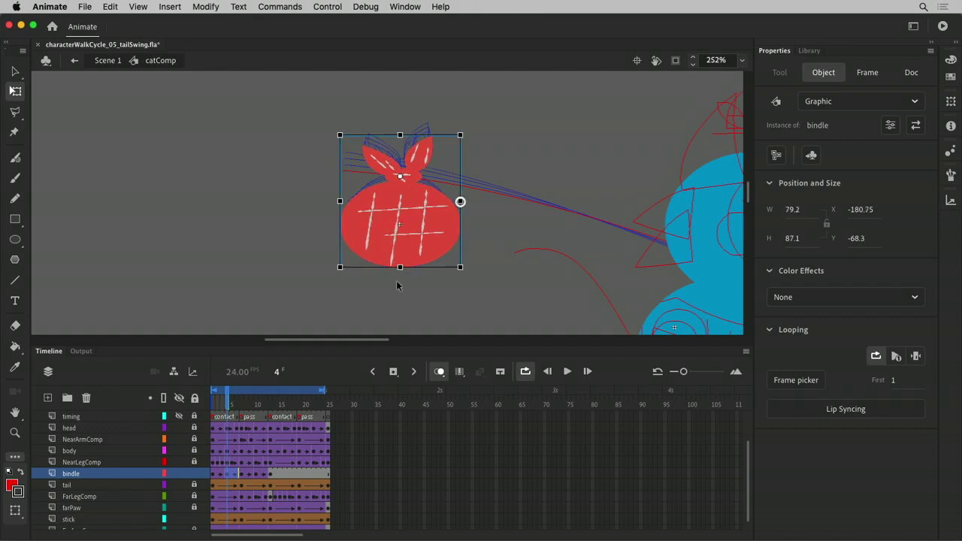
- Stretch the bindle taller and narrower on frame 10, to about 59 wide and 104 high, and turn off onion skinning
left_click(209, 399)
left_click_drag(209, 399, 254, 408)
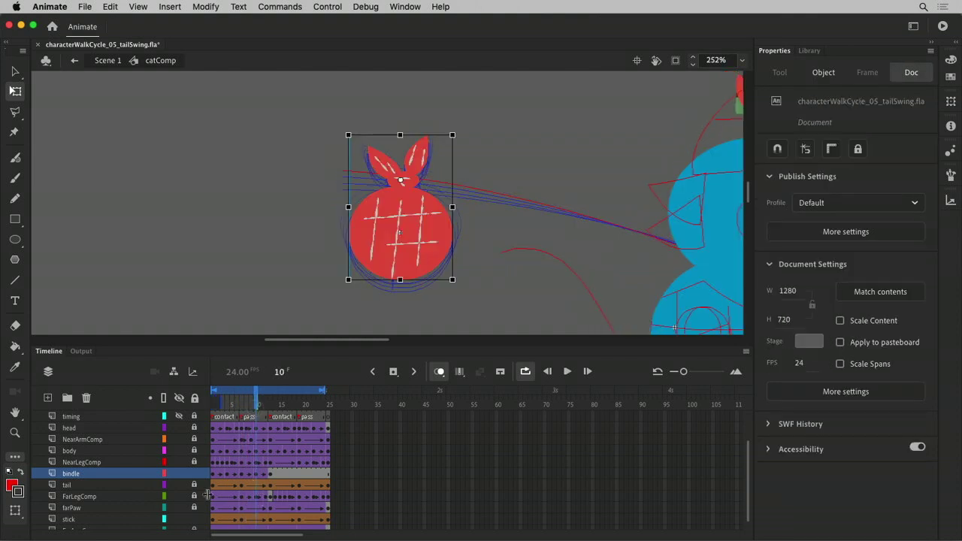
left_click(258, 474)
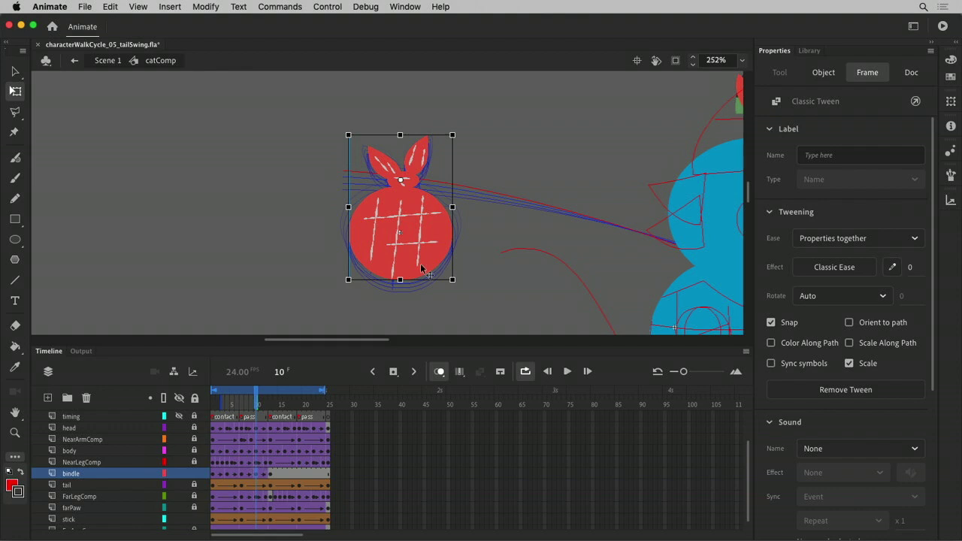
left_click_drag(402, 281, 404, 293)
left_click_drag(349, 214, 357, 213)
left_click(439, 371)
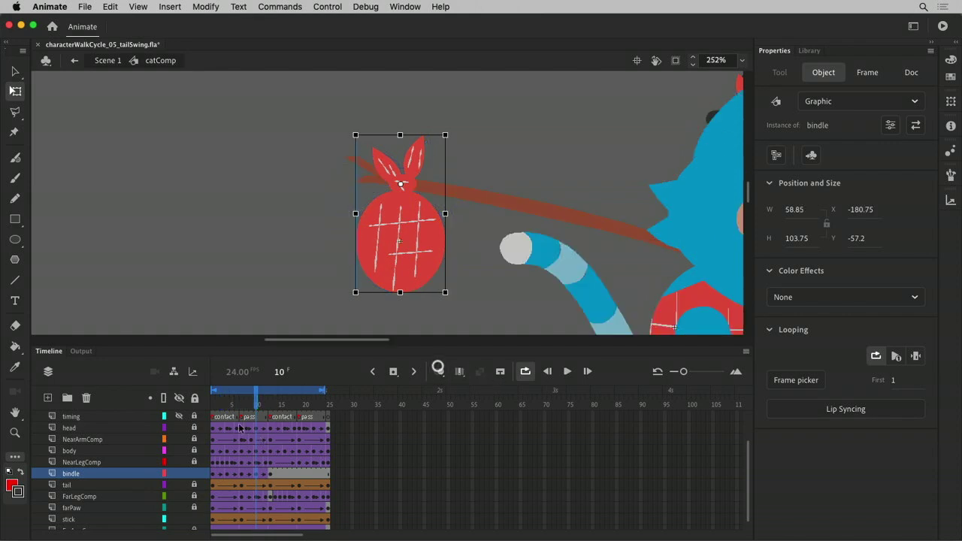
- Copy the bindle layer's frames 1 to 13 and paste them over frames 13 to 25 to complete its loop
left_click_drag(258, 404, 281, 419)
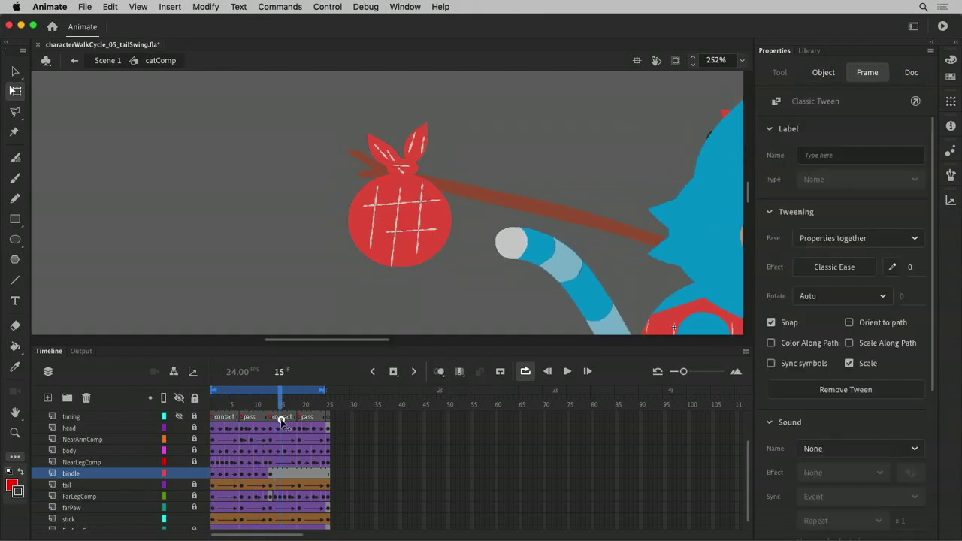
left_click(266, 497)
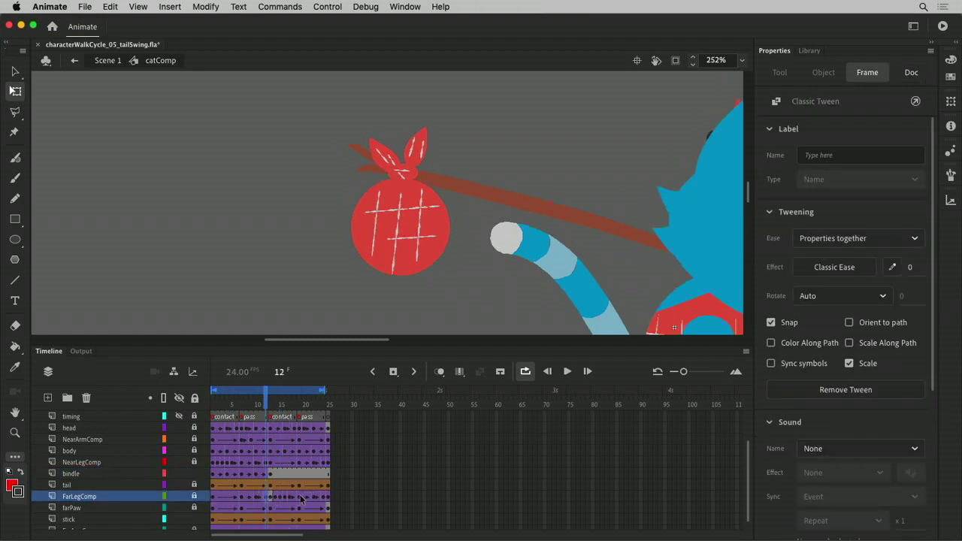
scroll(301, 496, "down", 1)
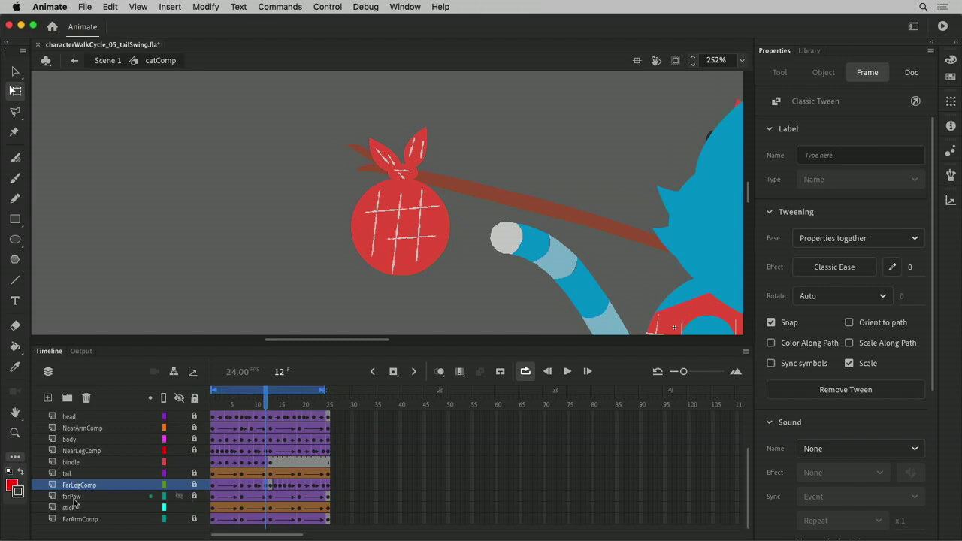
left_click(83, 462)
left_click(271, 463)
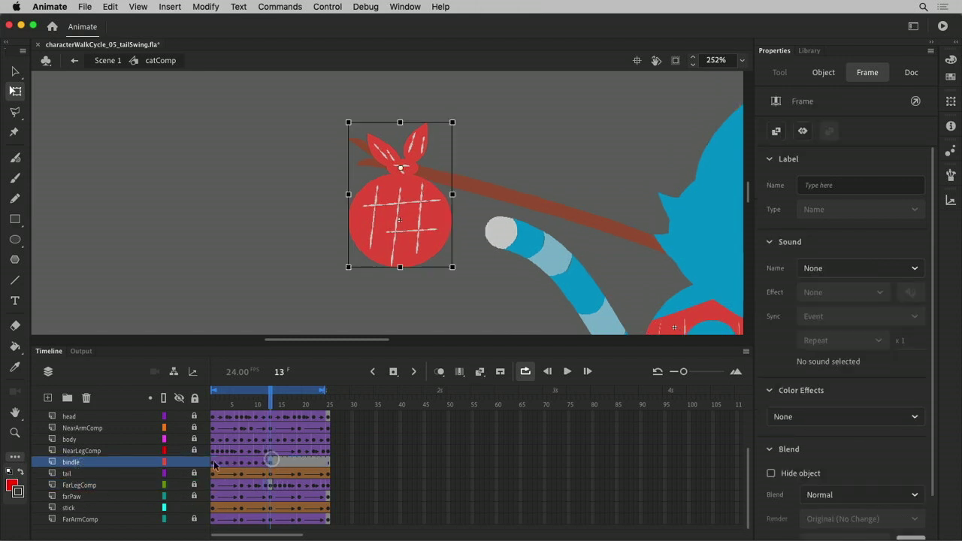
left_click_drag(212, 463, 298, 486)
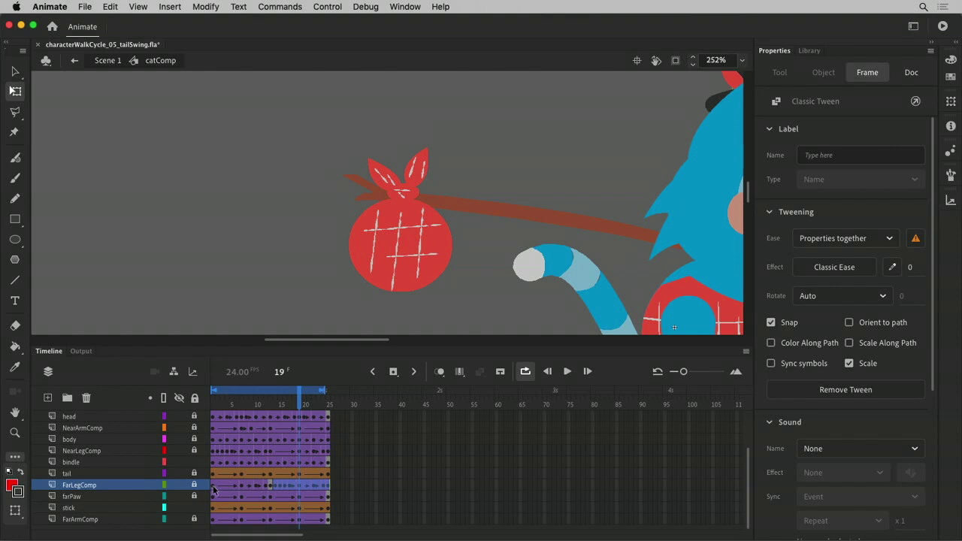
- Create the missing classic tween on the FarLegComp layer at frame 13
left_click_drag(213, 489, 273, 486)
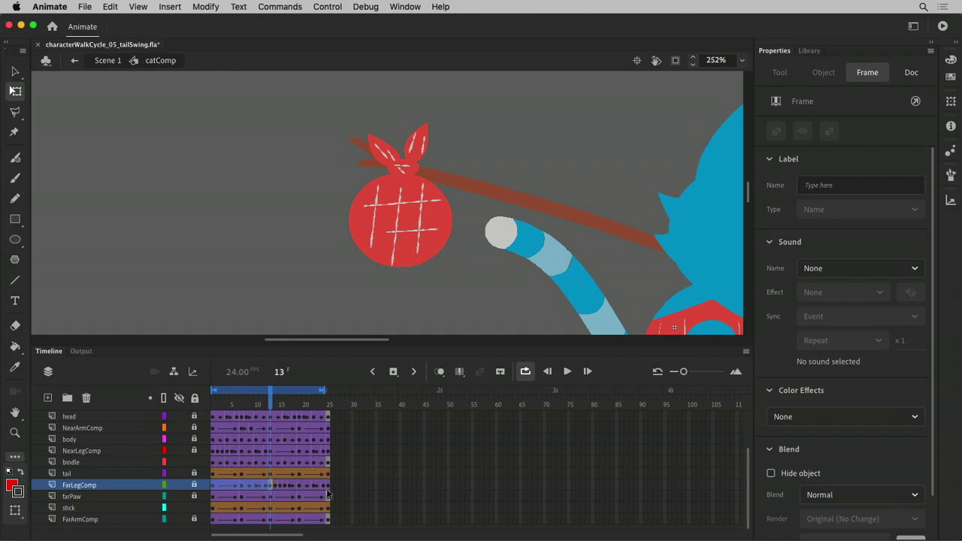
left_click(400, 494)
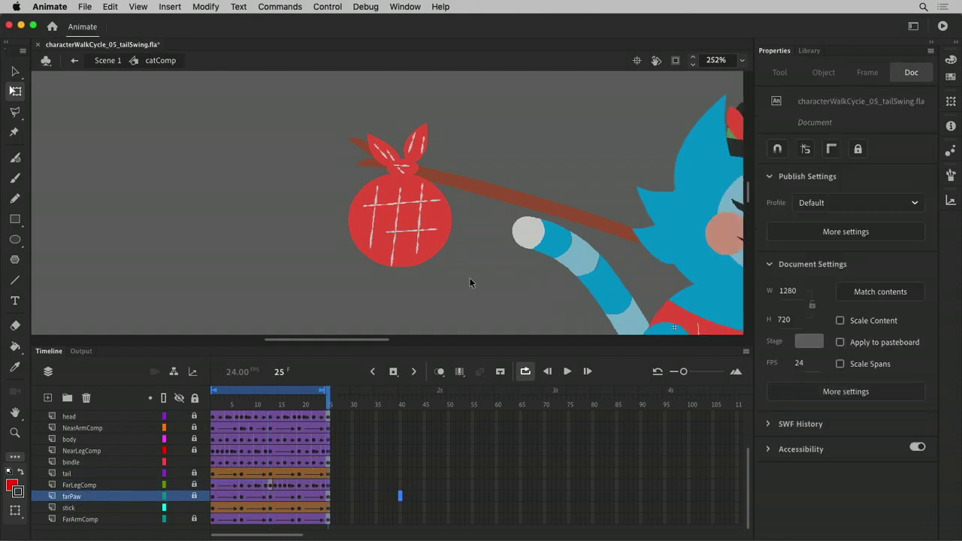
key("super+minus")
key("space")
left_click_drag(536, 225, 460, 138)
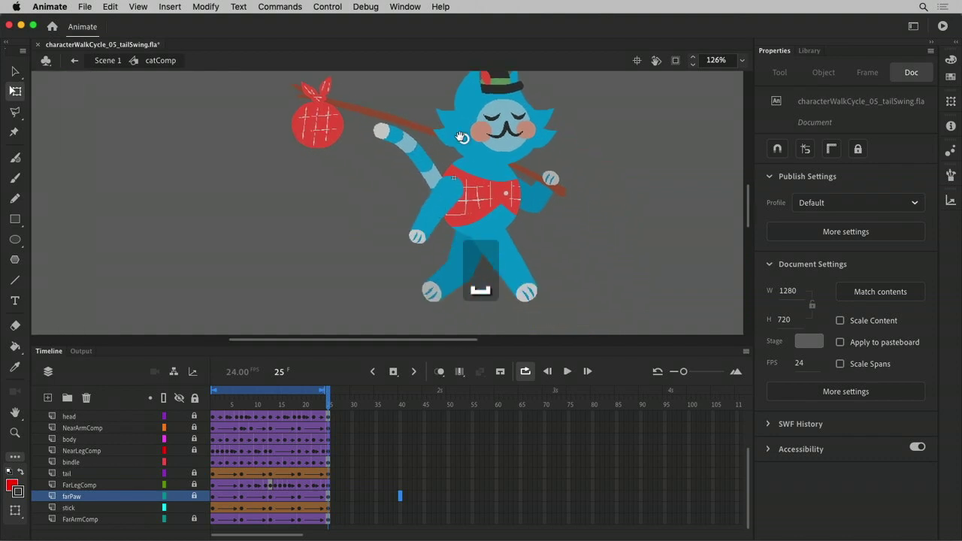
right_click(269, 487)
left_click(326, 392)
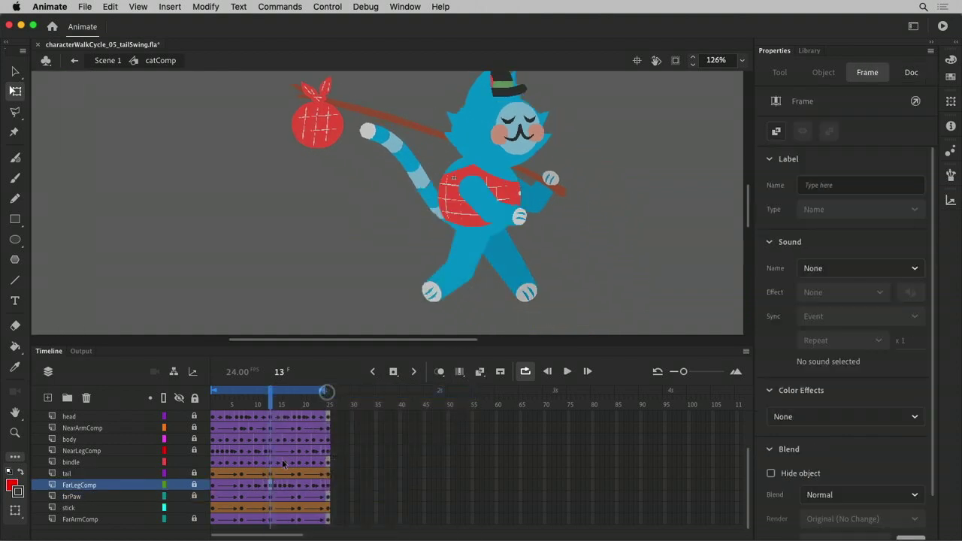
- Play back the looping walk cycle to examine the bindle's squash and stretch, and stop playback
left_click_drag(272, 407, 349, 433)
left_click(349, 300)
key("Return")
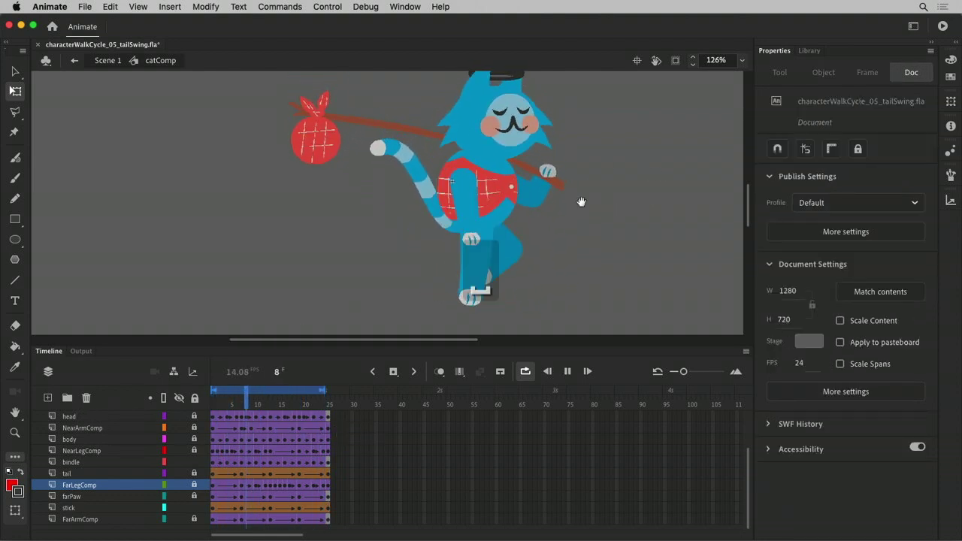
key("space")
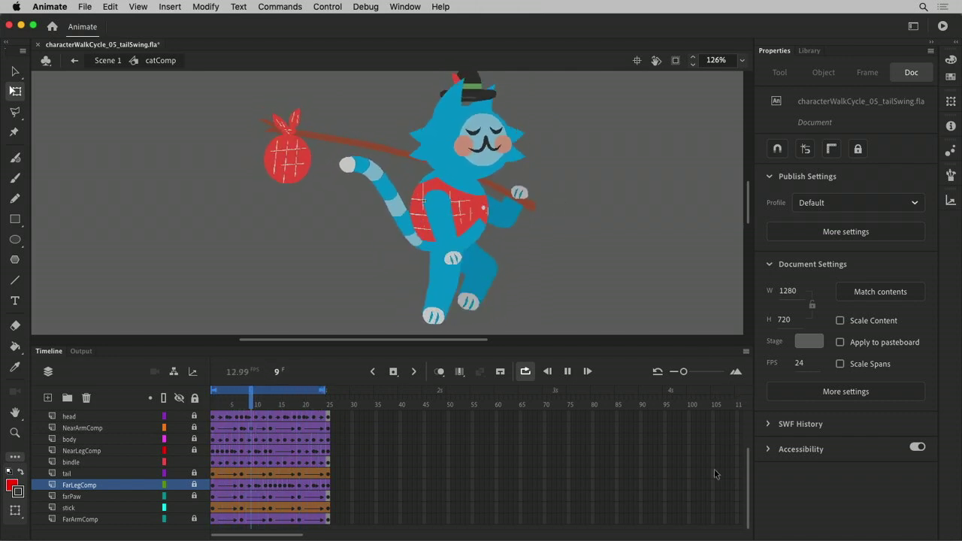
left_click(745, 351)
left_click(763, 456)
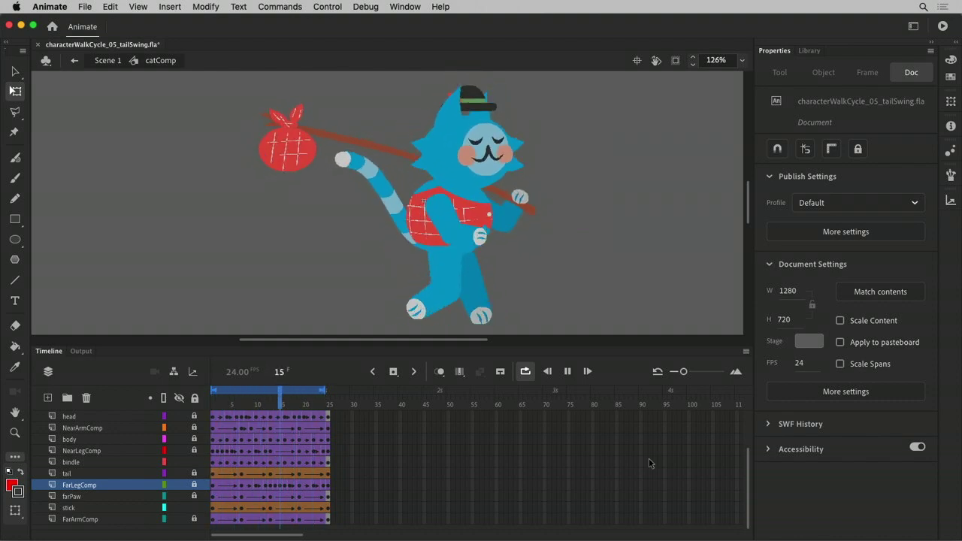
left_click(569, 374)
- Save the document under the new name characterWalkCycle_06_fullWalkCycle.fla in the Cat Rebuild folder
left_click(81, 7)
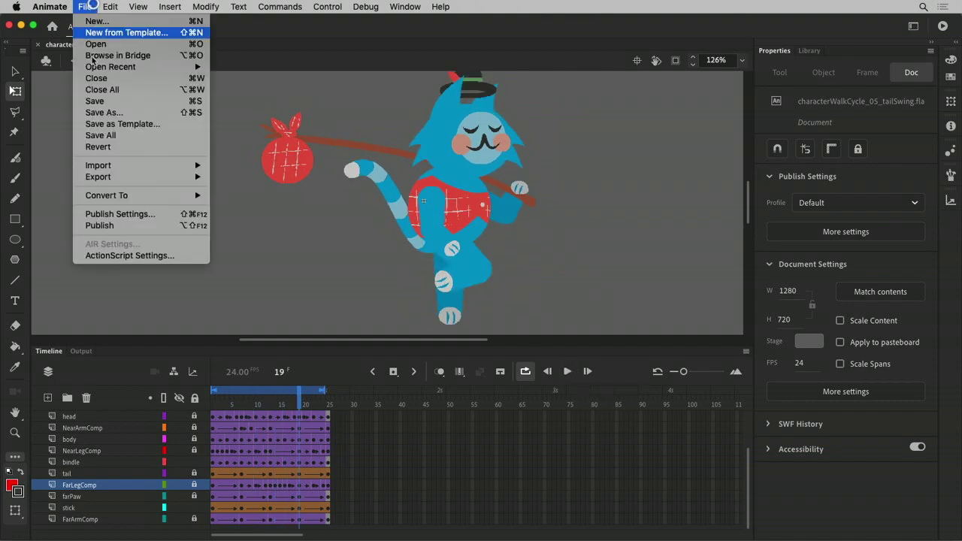
left_click(121, 113)
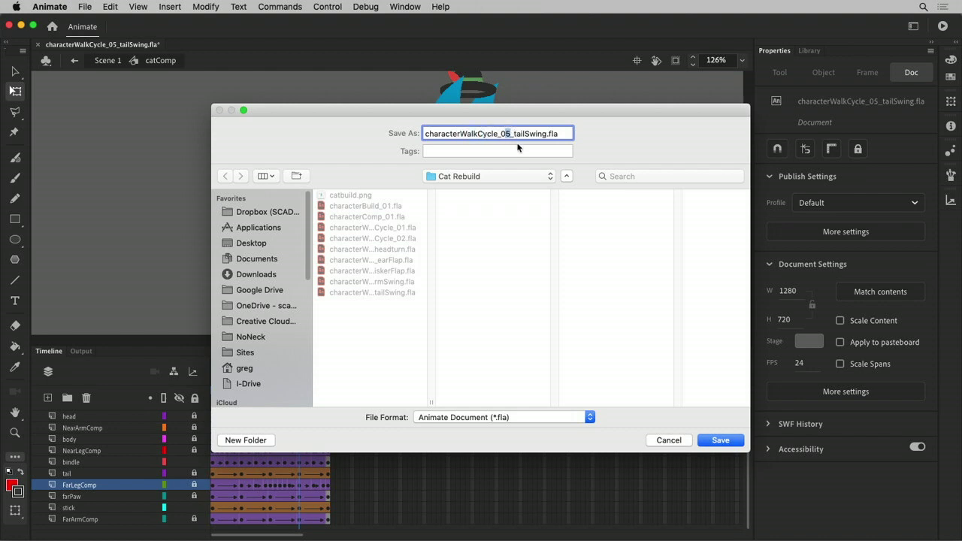
type("6")
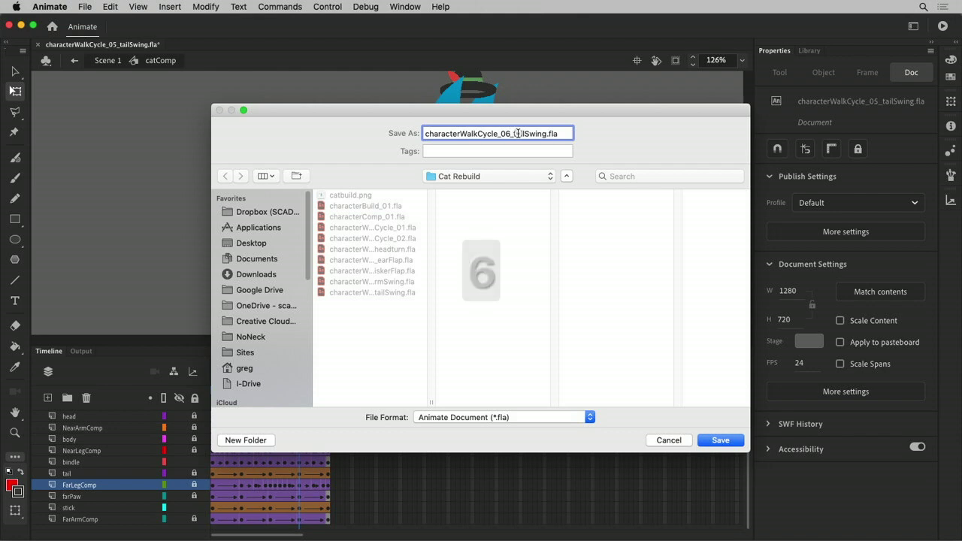
left_click_drag(513, 133, 519, 134)
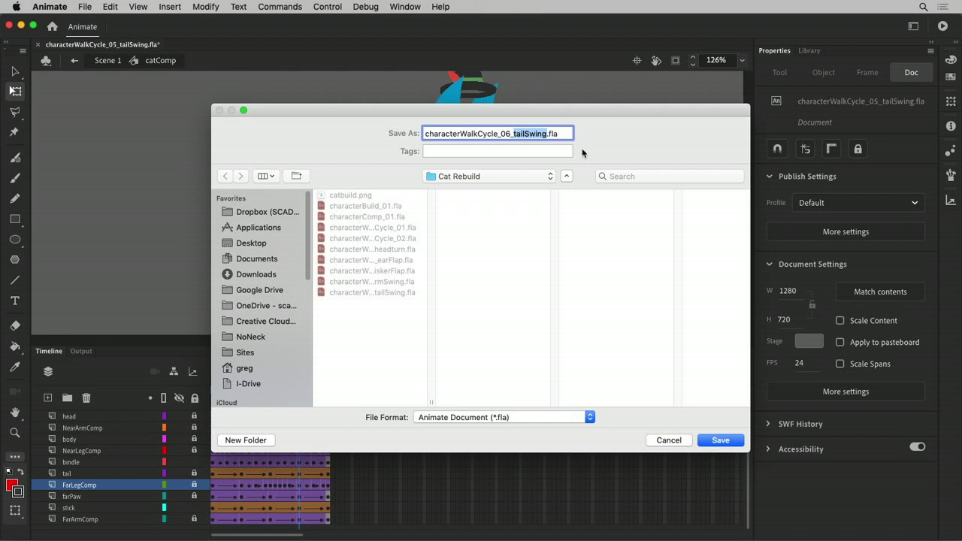
type("fullWal")
type("kCycle")
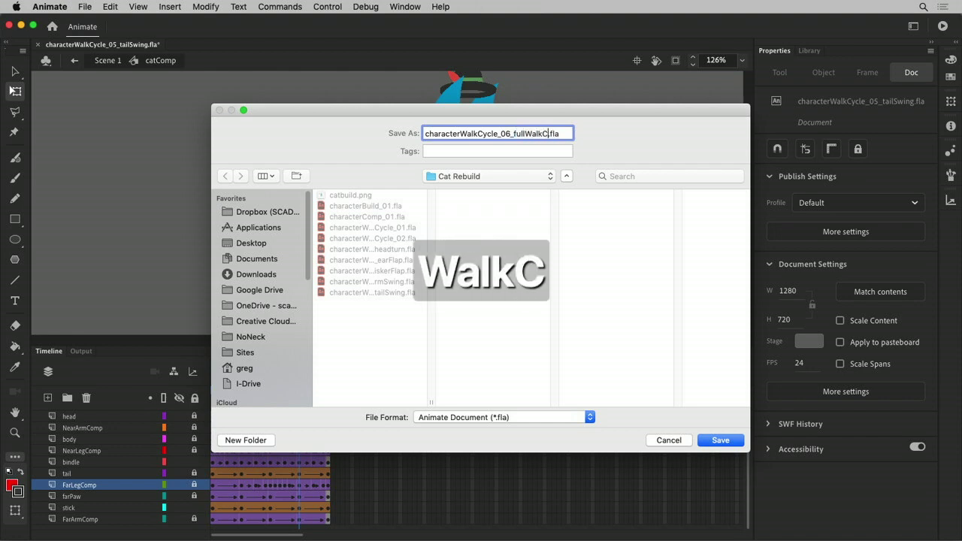
key("Return")
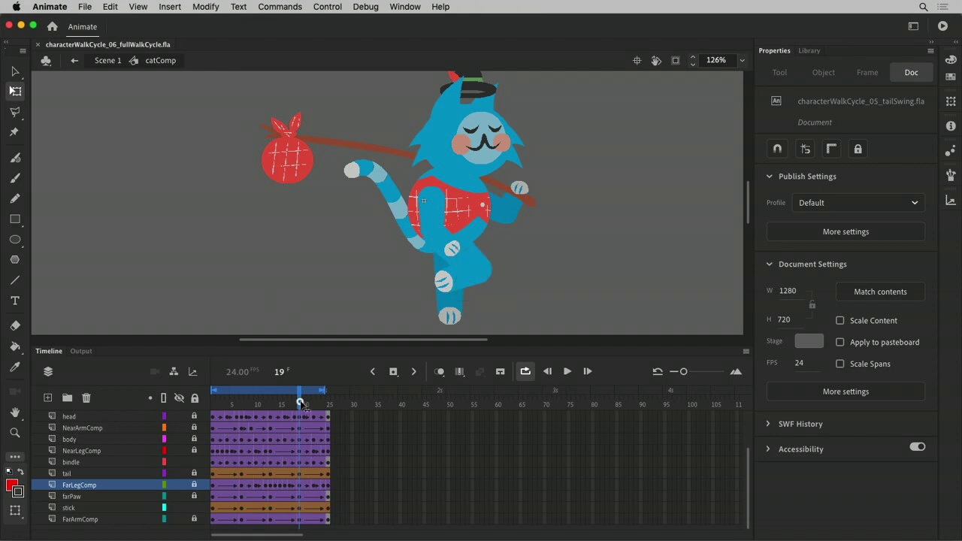
- Unlock the head layer and rotate the cat's head slightly clockwise on frame 16
left_click_drag(301, 403, 285, 418)
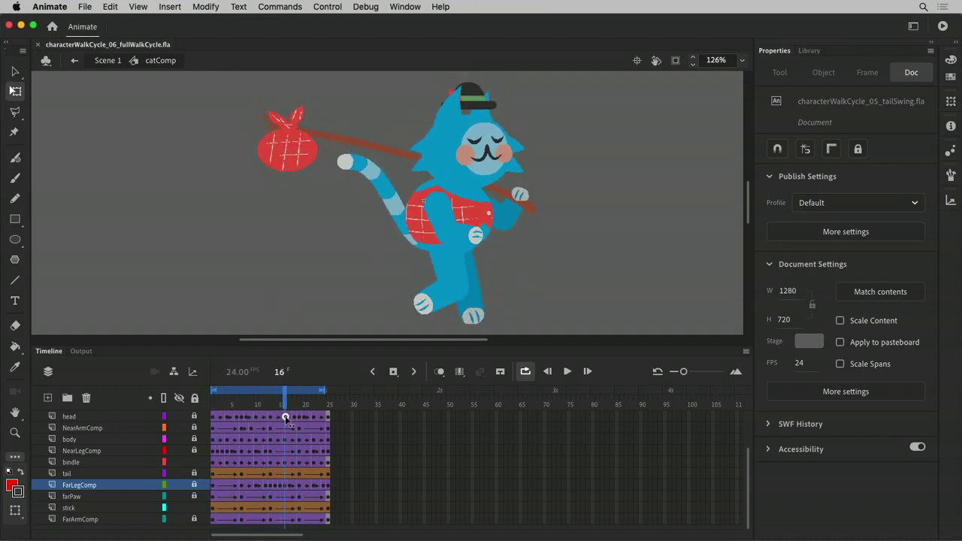
key("q")
left_click(285, 417)
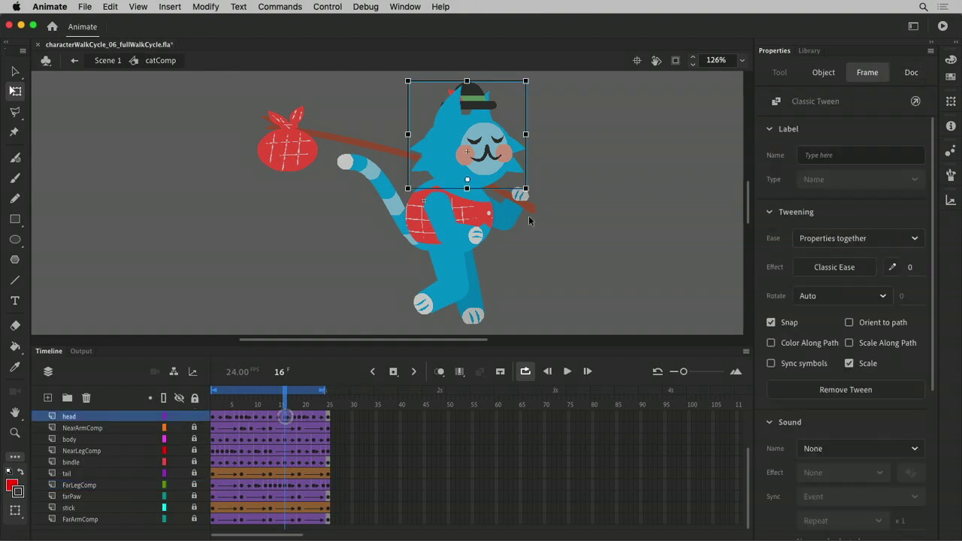
left_click_drag(526, 82, 543, 92)
key("super+z")
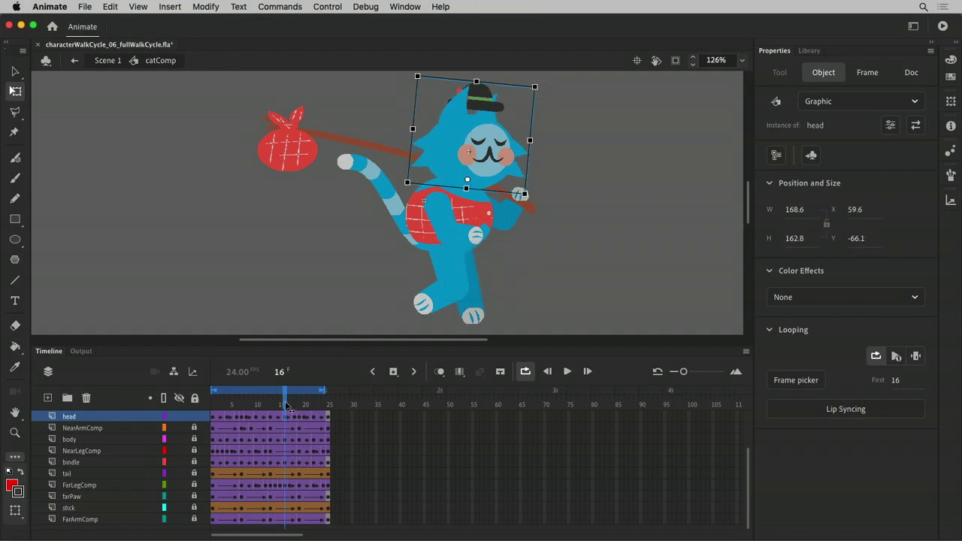
left_click_drag(288, 407, 333, 419)
left_click(338, 419)
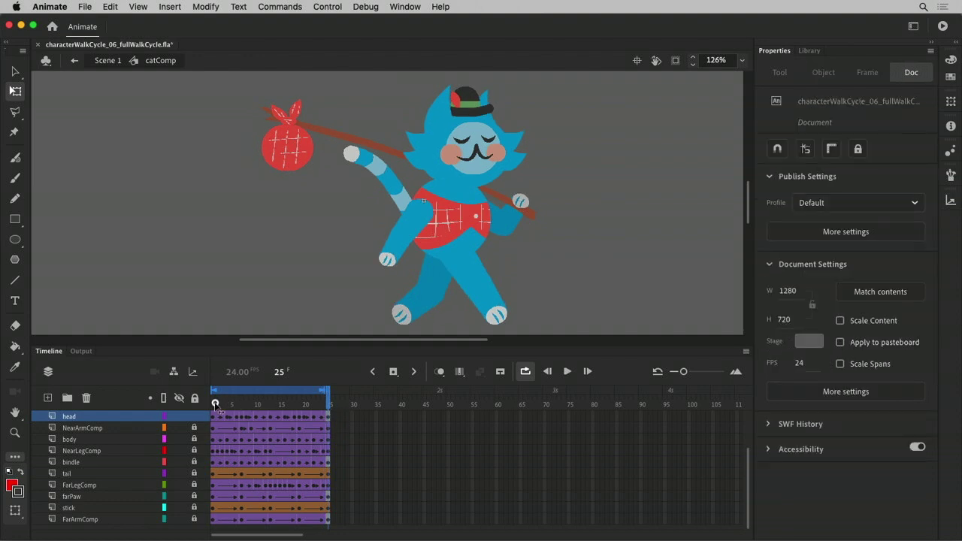
- Rotate the cat's head slightly counterclockwise on frame 4
left_click_drag(215, 406, 228, 408)
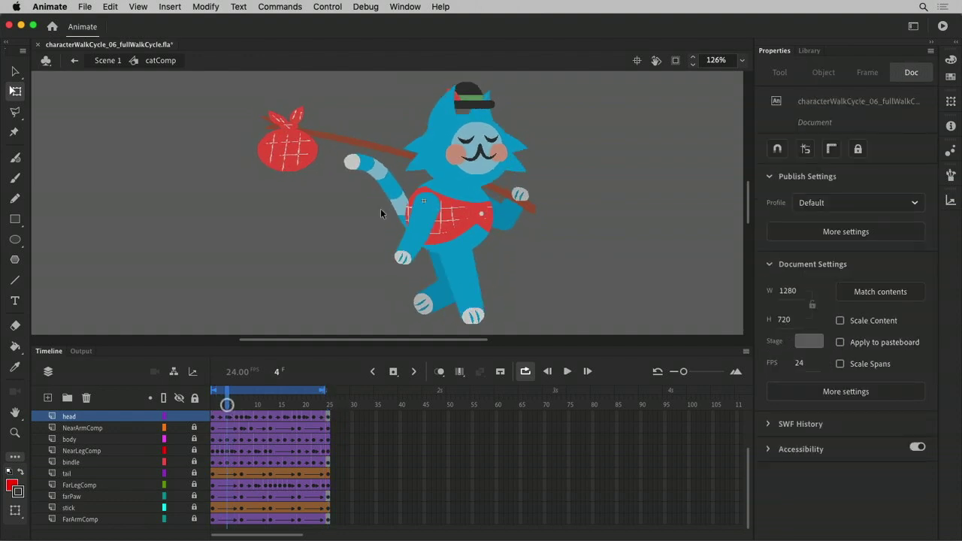
left_click(489, 158)
left_click_drag(538, 91, 531, 85)
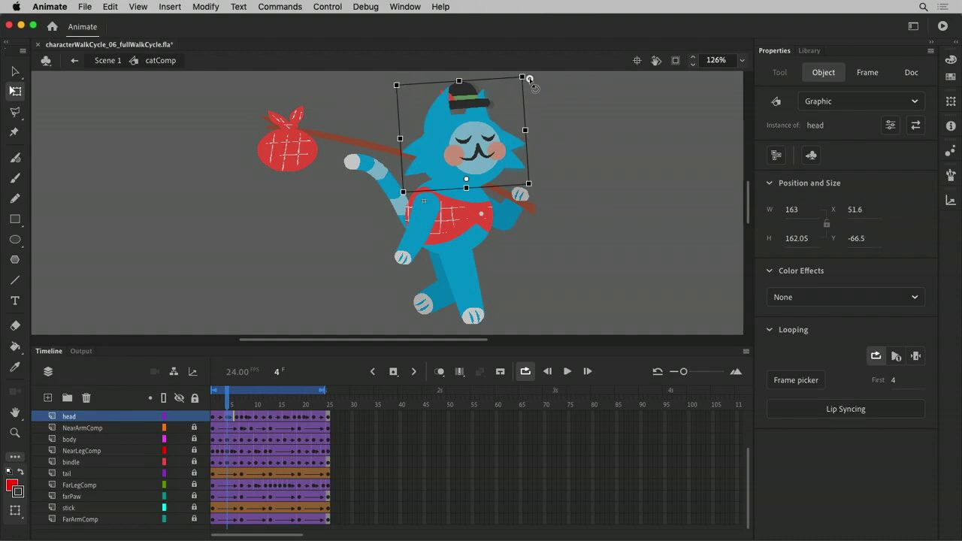
- Scrub through the timeline and play the looping walk cycle to examine the head's tilting motion
left_click_drag(232, 404, 328, 406)
left_click(376, 418)
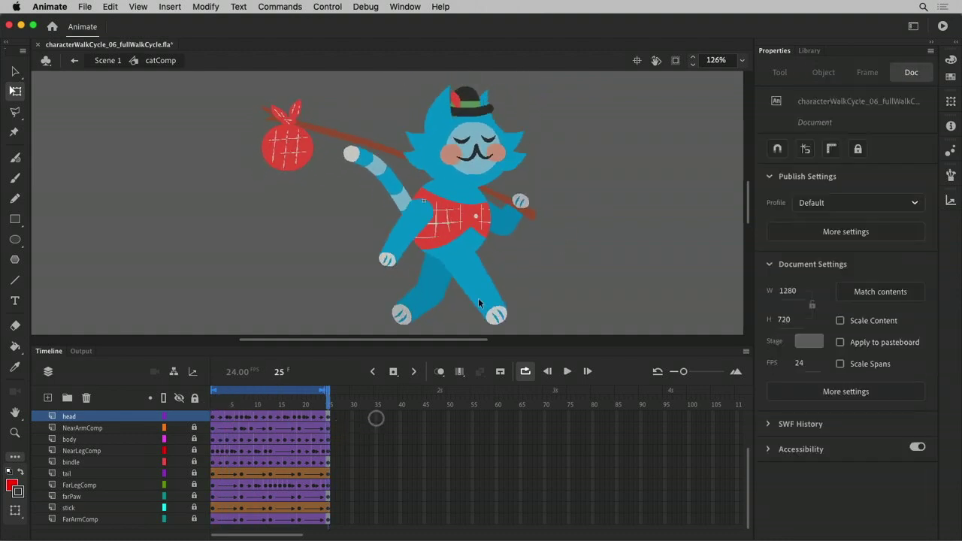
left_click(568, 372)
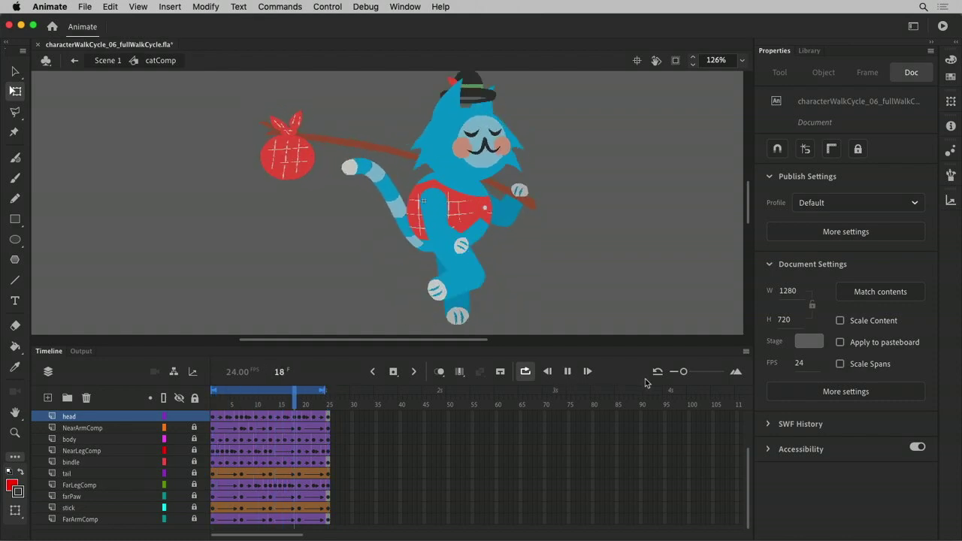